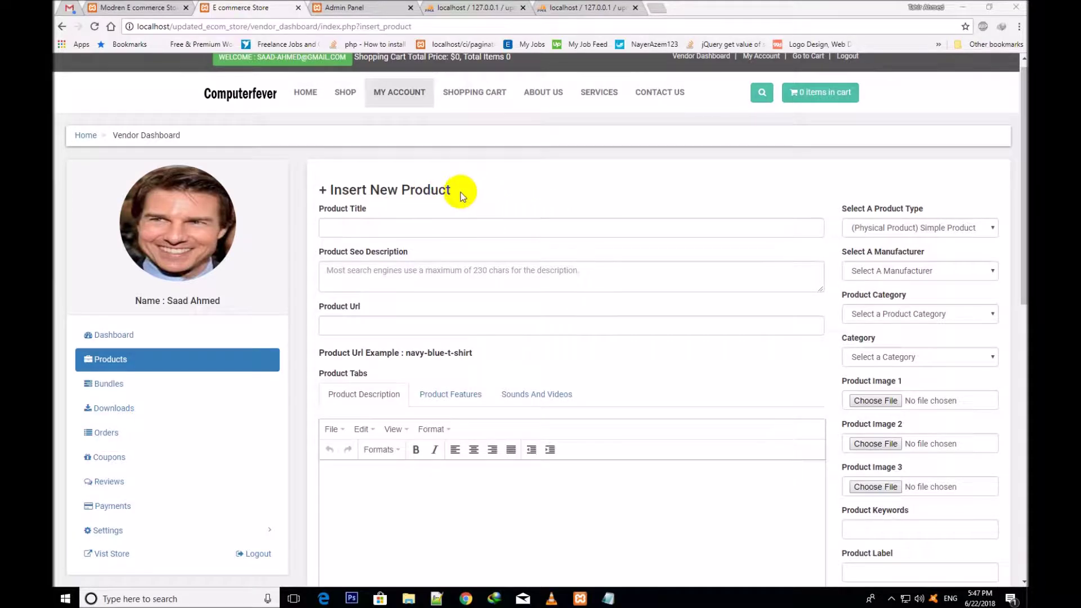
Try the Variable and Digital product types, then settle on Physical Simple Product
drag(450, 189, 299, 188)
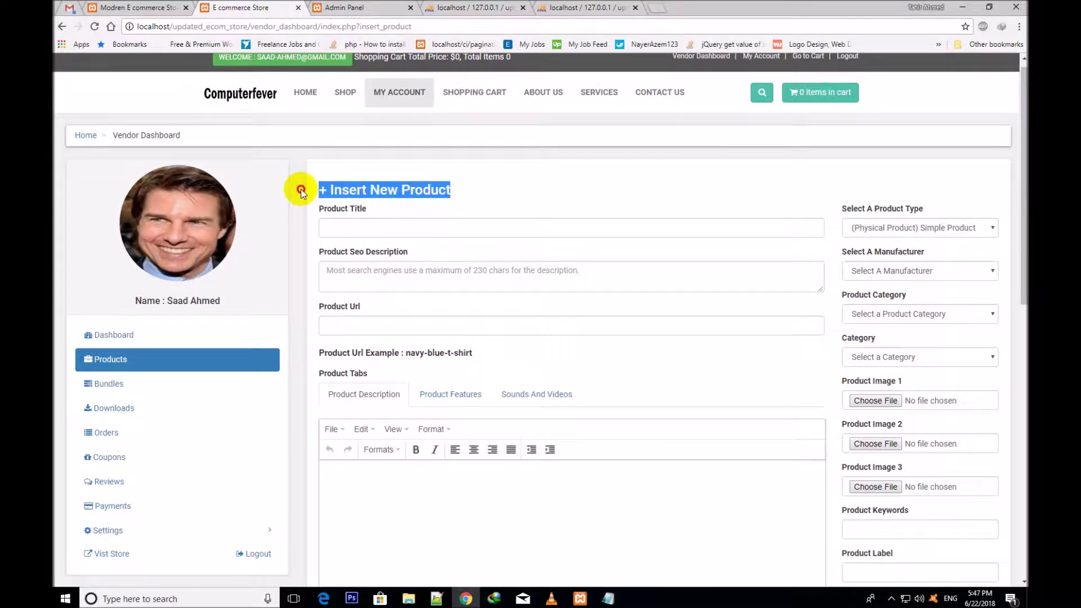
click(373, 191)
triple_click(381, 194)
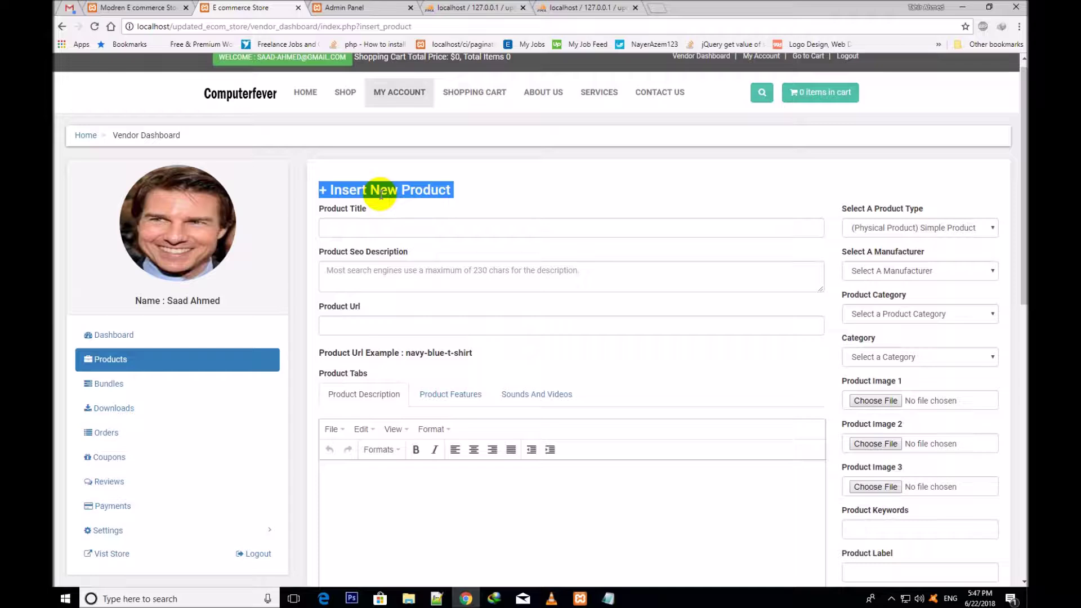
click(379, 195)
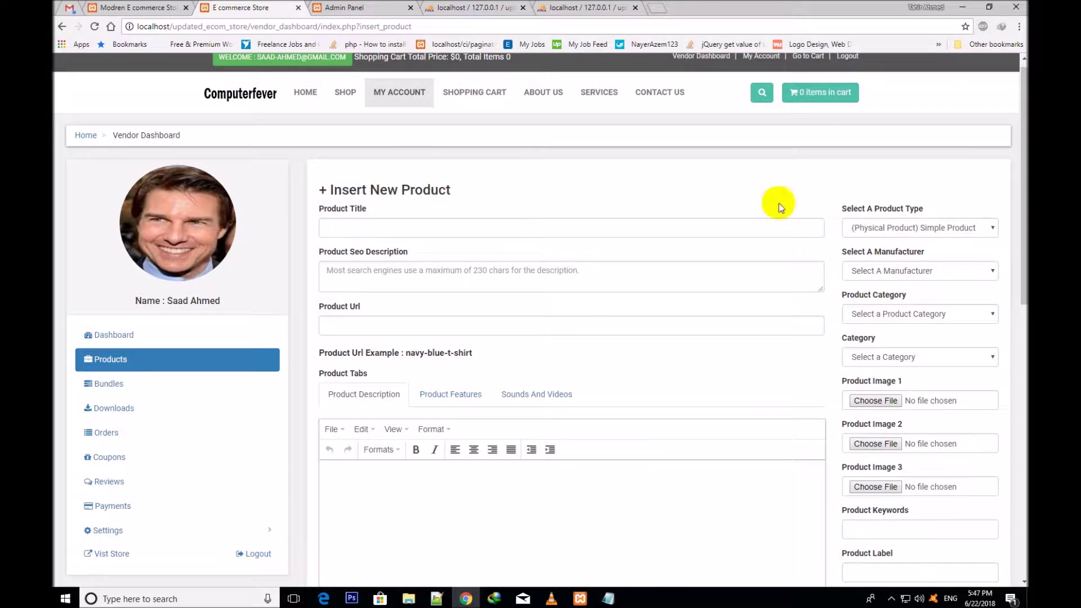
click(882, 231)
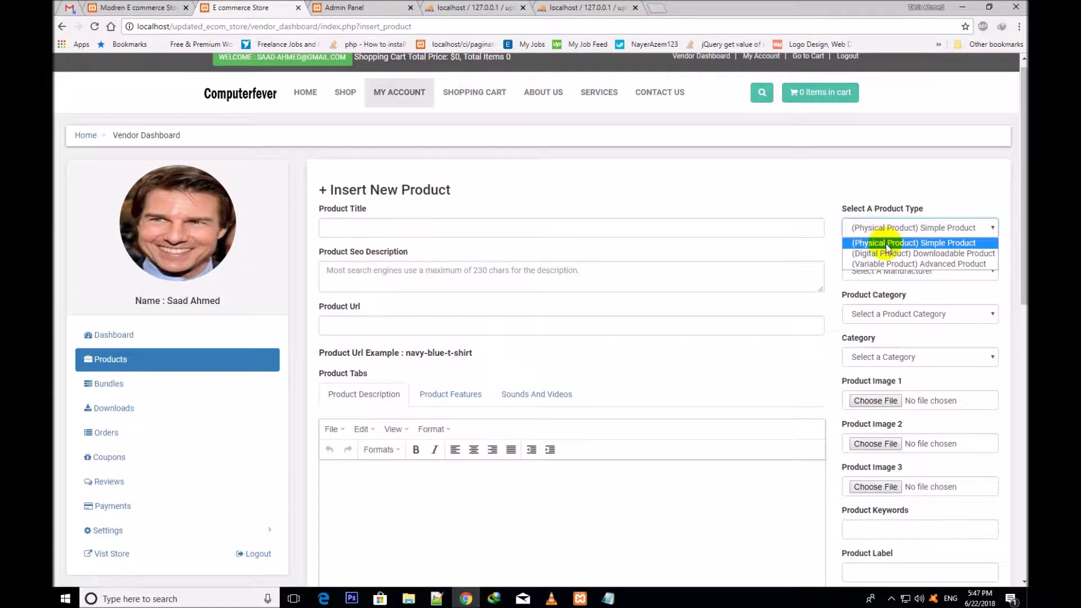
click(891, 247)
click(875, 230)
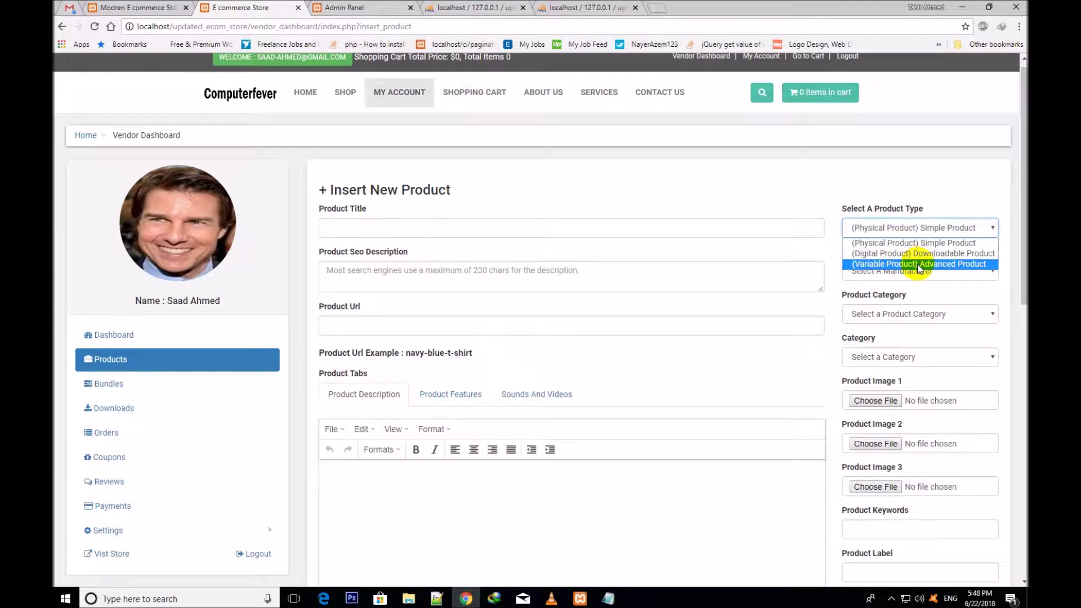
click(918, 264)
click(878, 226)
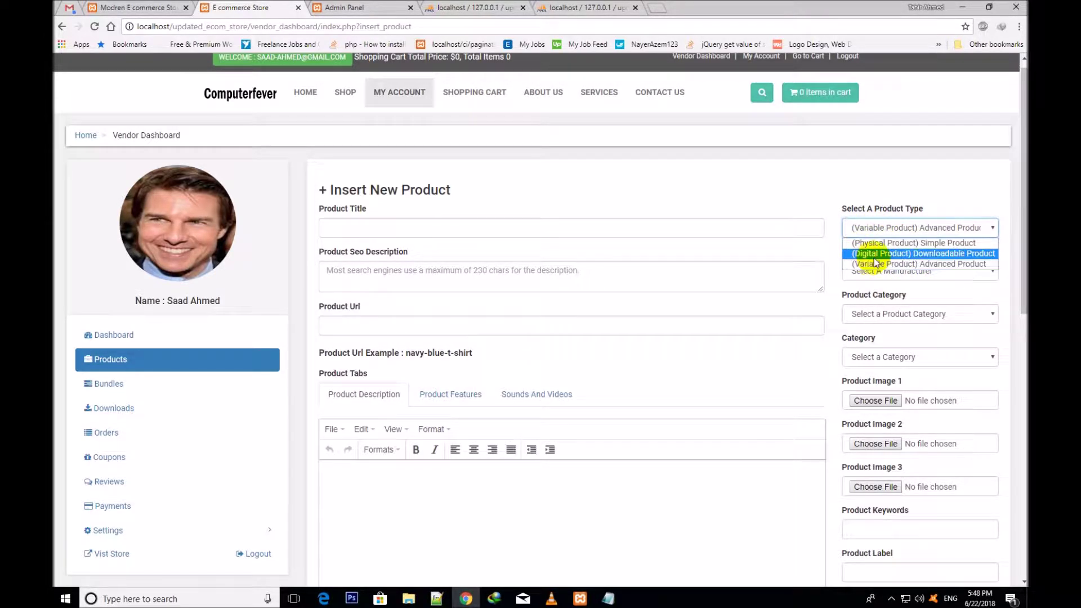
click(876, 254)
click(880, 227)
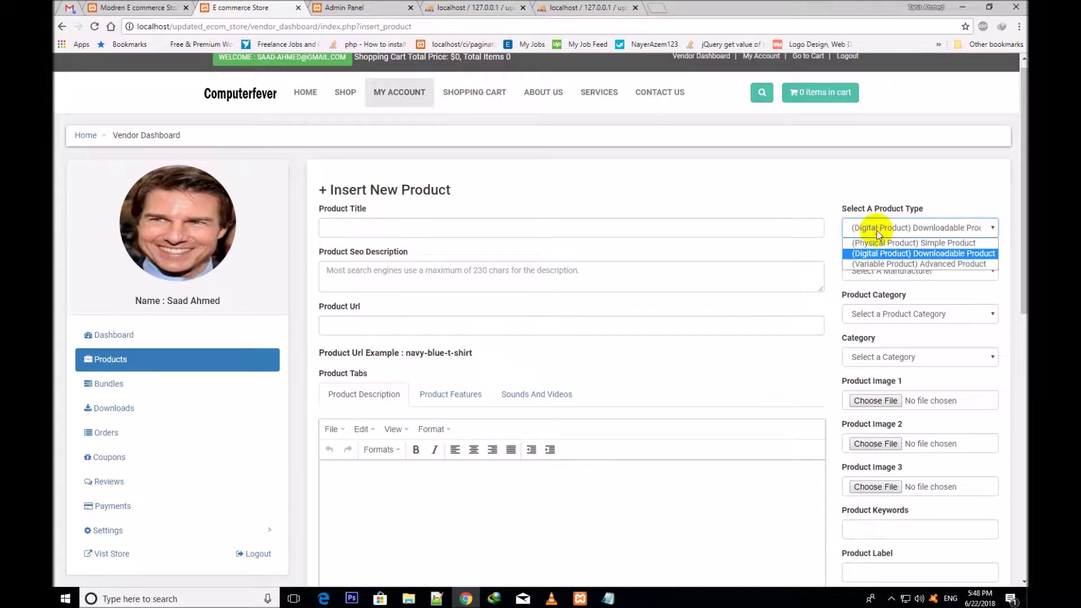
click(881, 264)
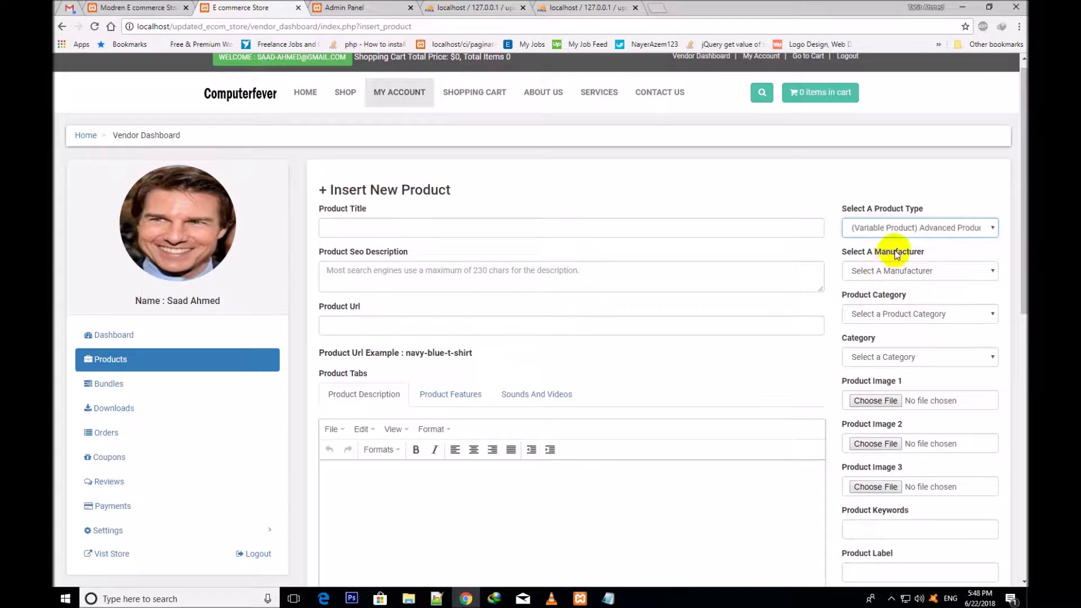
click(913, 225)
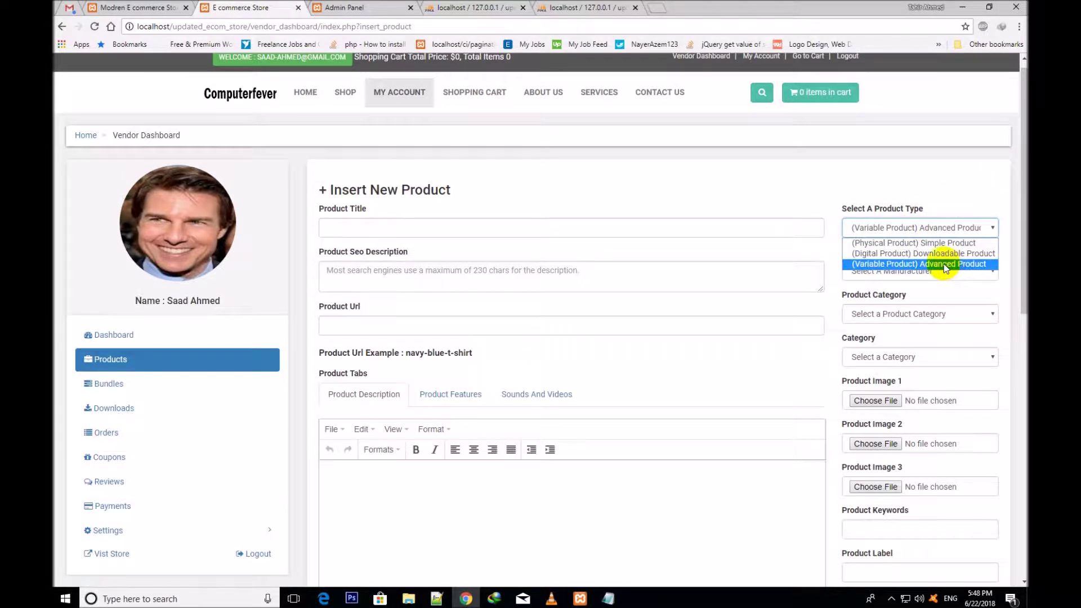
click(920, 243)
click(885, 225)
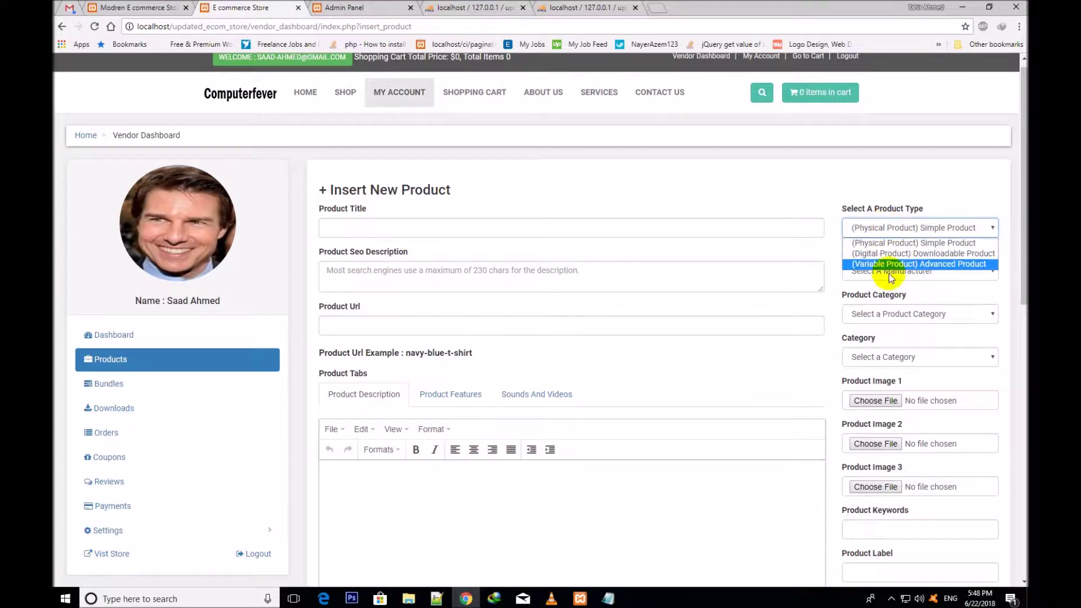
click(917, 242)
Paste 'Shop Quite Pack of 2 - Black & Grey Cotton Tshirts for Men' from the notes into Product Title
click(454, 225)
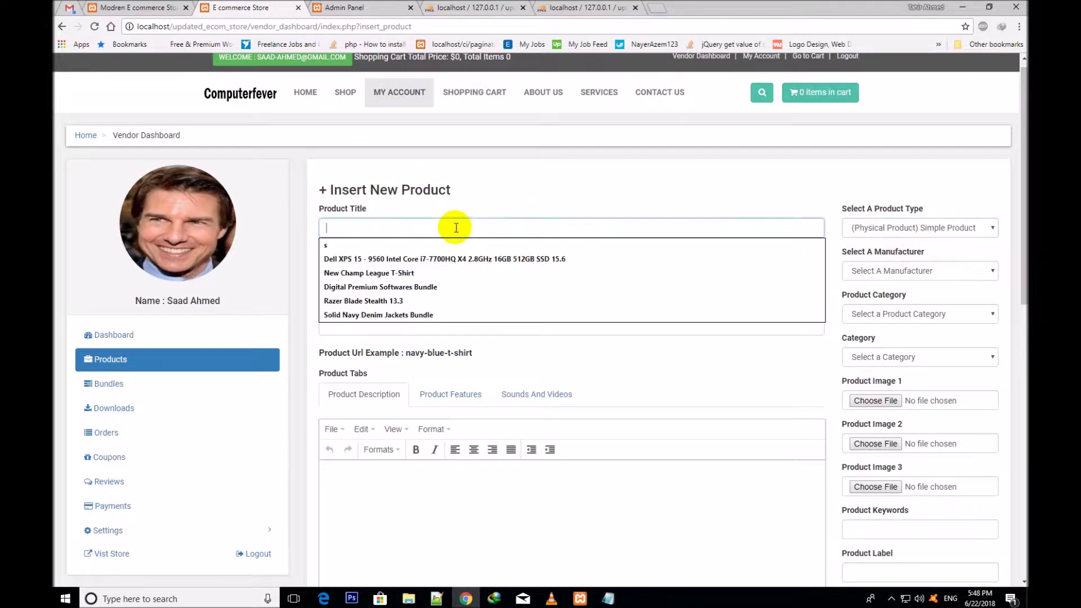
click(608, 599)
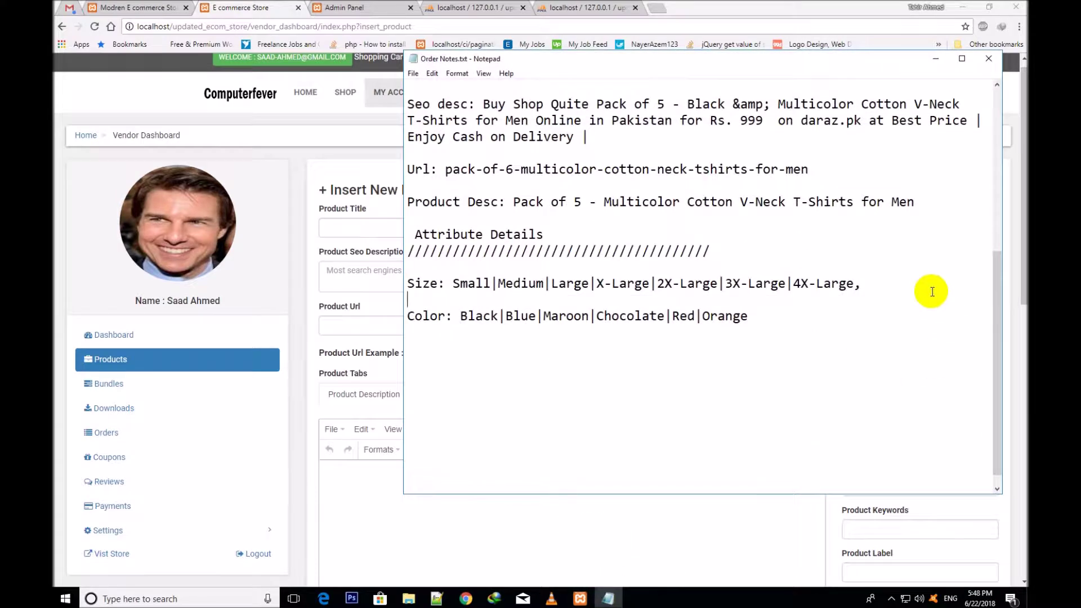
drag(997, 350, 989, 157)
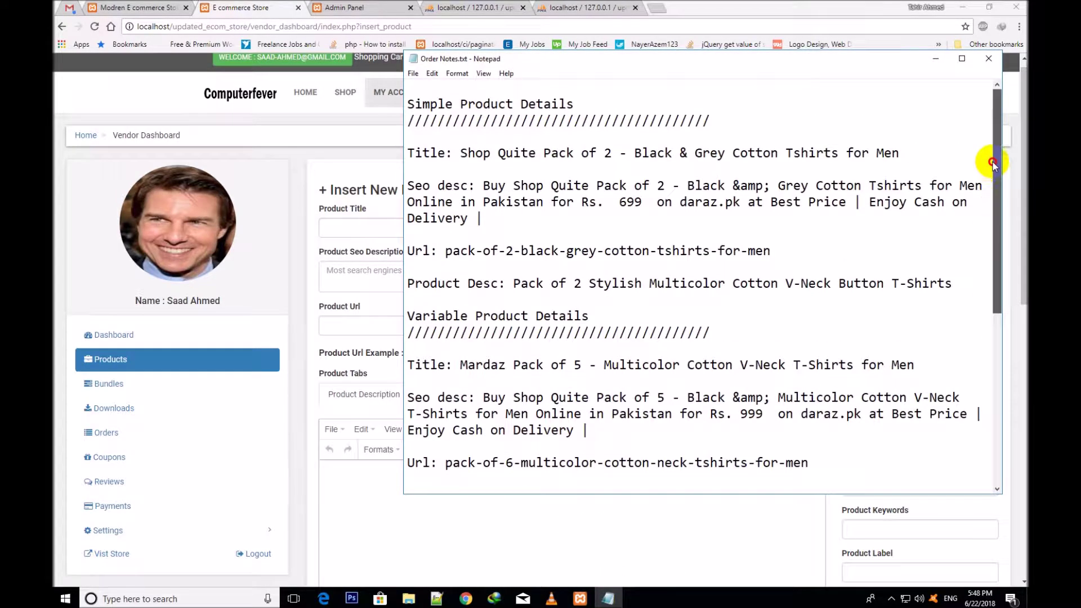
click(543, 104)
drag(597, 102, 420, 94)
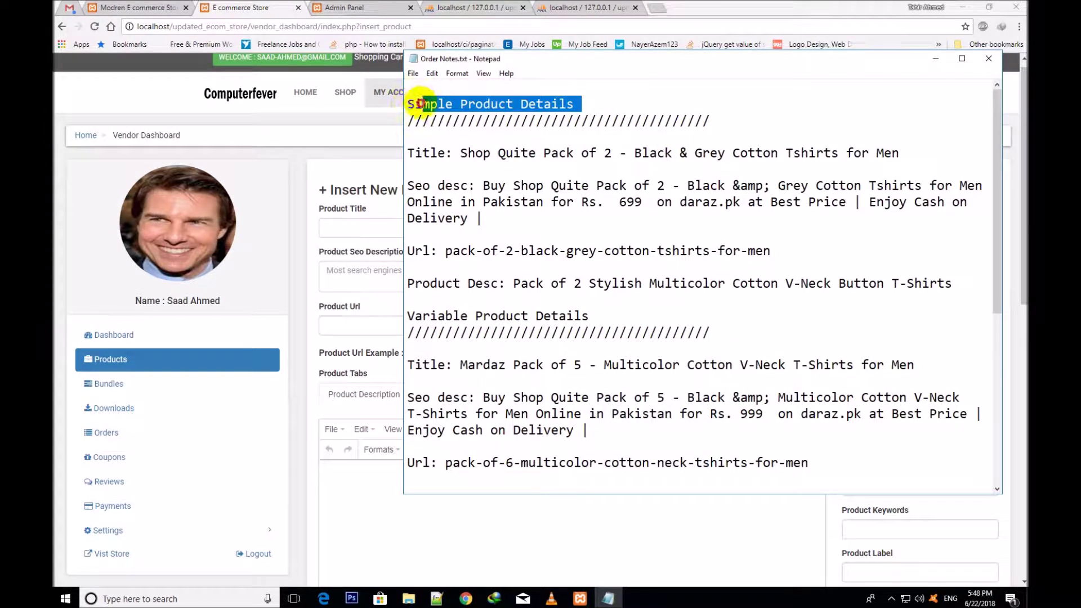
click(479, 138)
drag(460, 151, 899, 152)
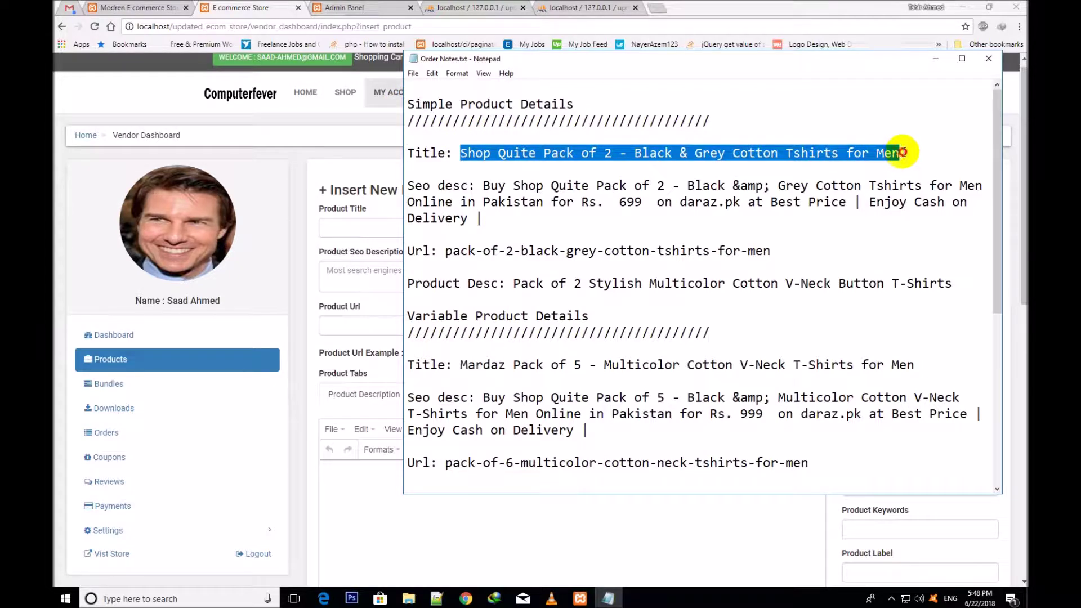
right_click(850, 155)
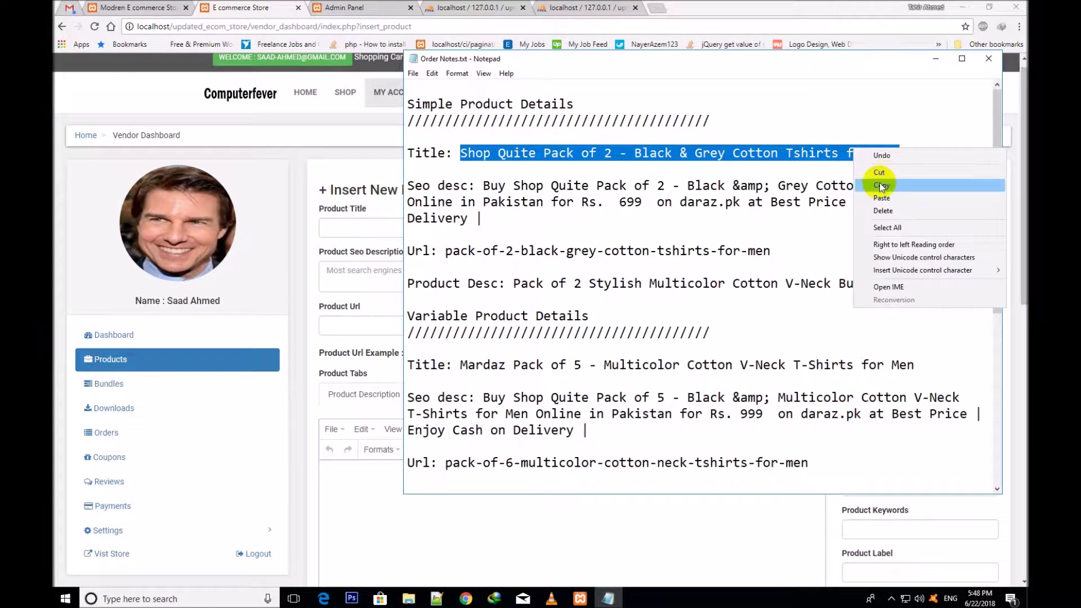
click(876, 182)
click(350, 241)
click(357, 225)
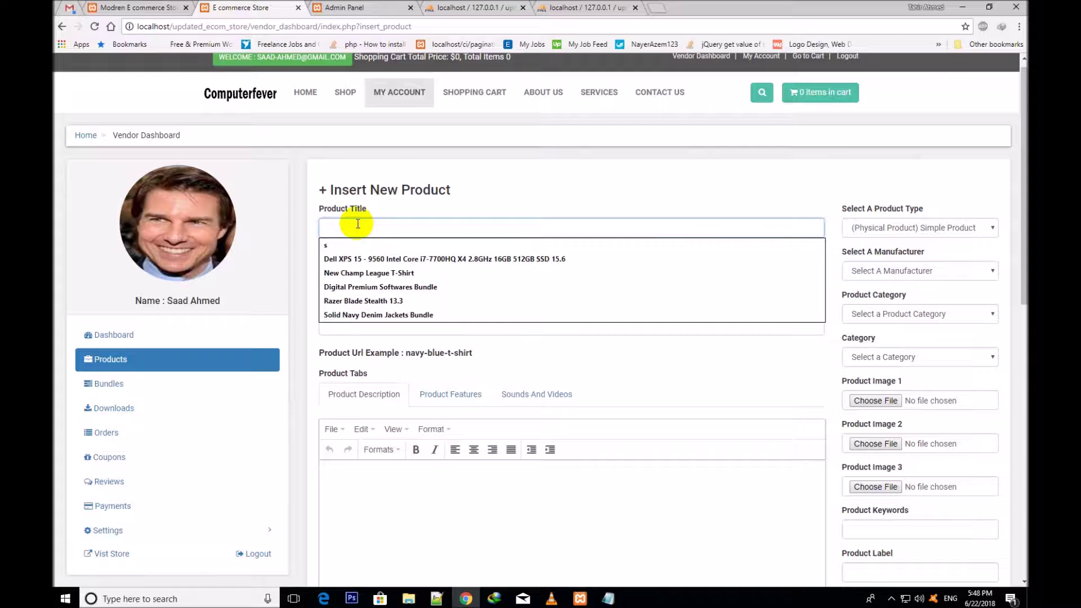
key(ctrl+v)
Choose a manufacturer, set Product Category to T-Shirts and Category to Men
click(418, 278)
click(898, 269)
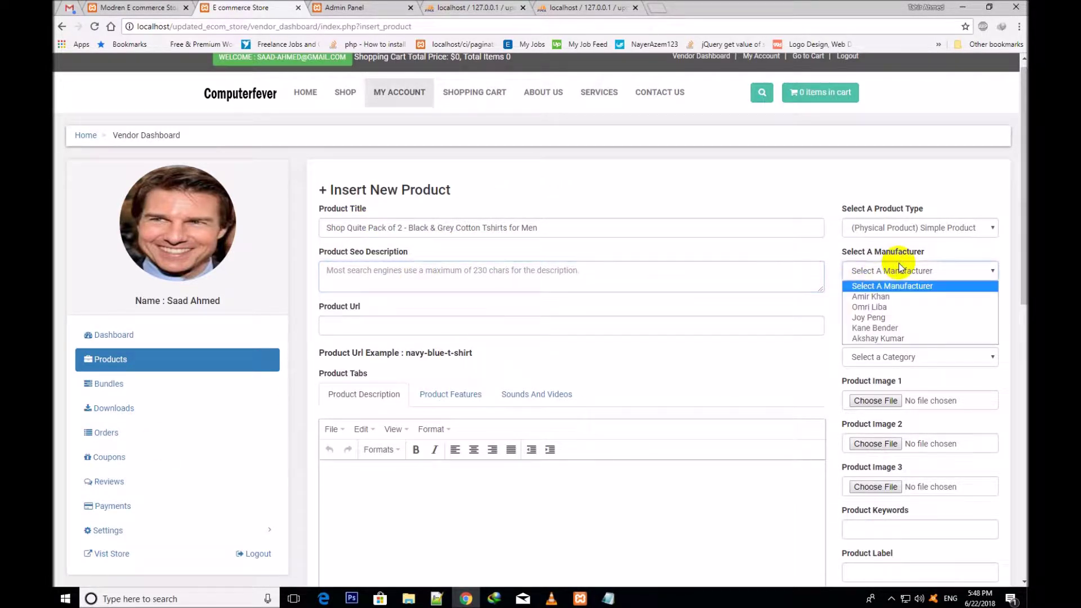
click(887, 307)
click(878, 312)
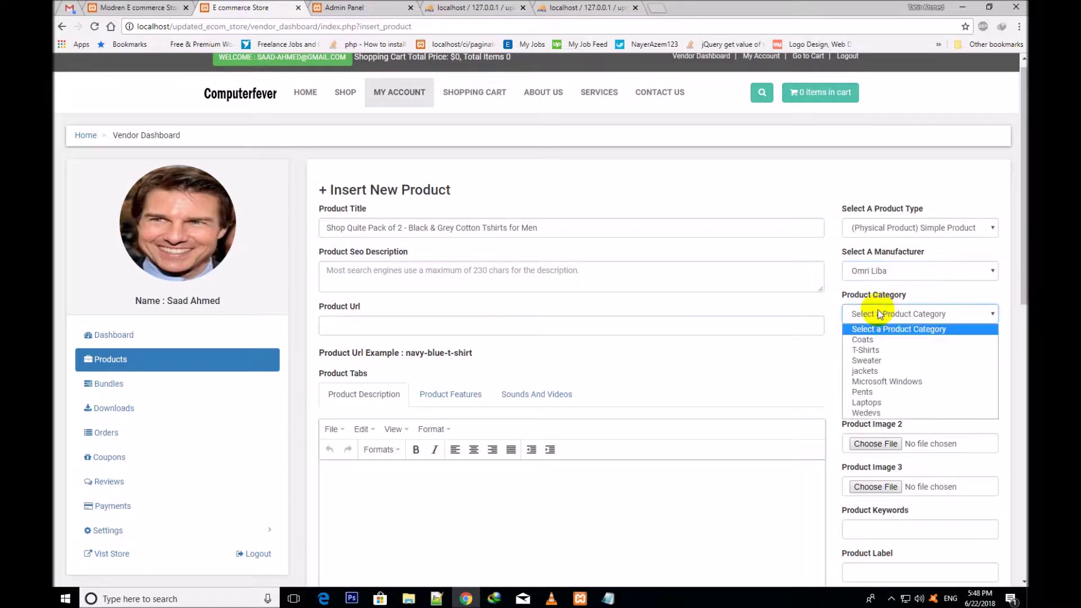
click(876, 350)
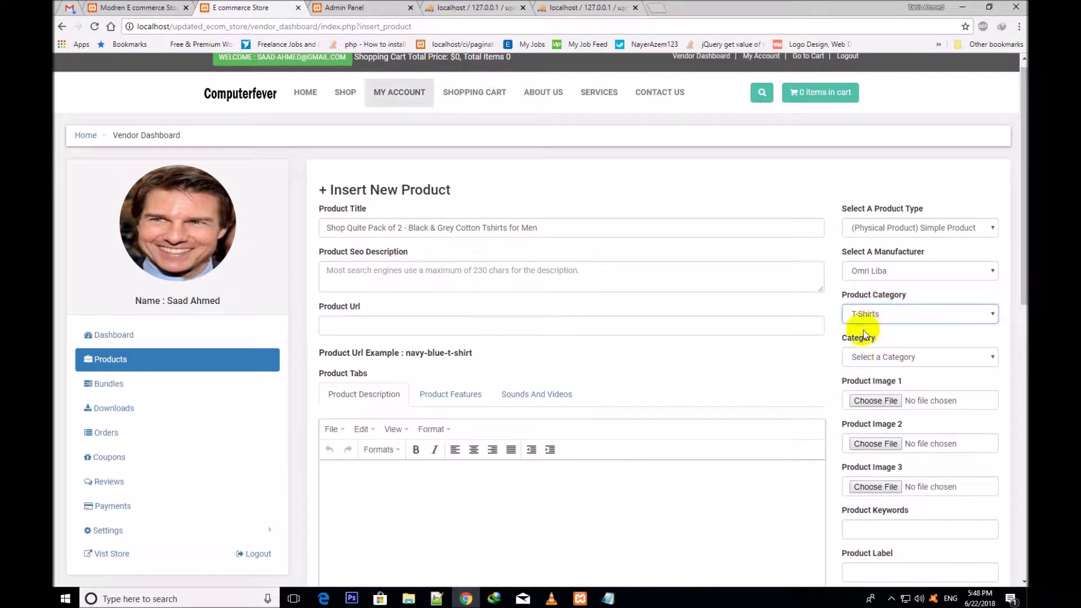
click(886, 356)
click(864, 415)
Focus the Seo Description box and bring the order notes back up
click(381, 270)
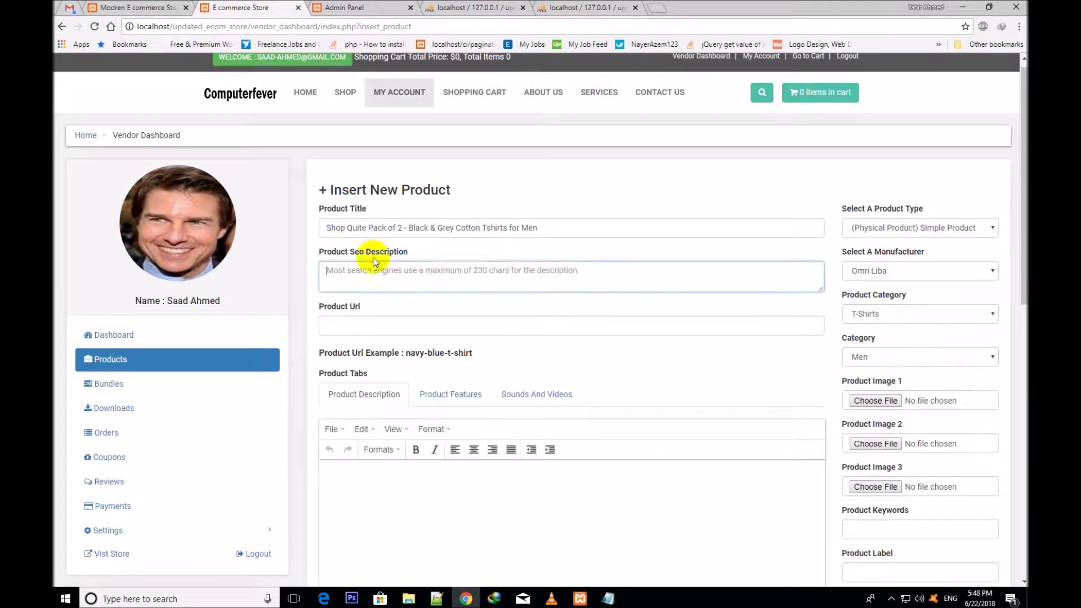
double_click(374, 252)
click(381, 270)
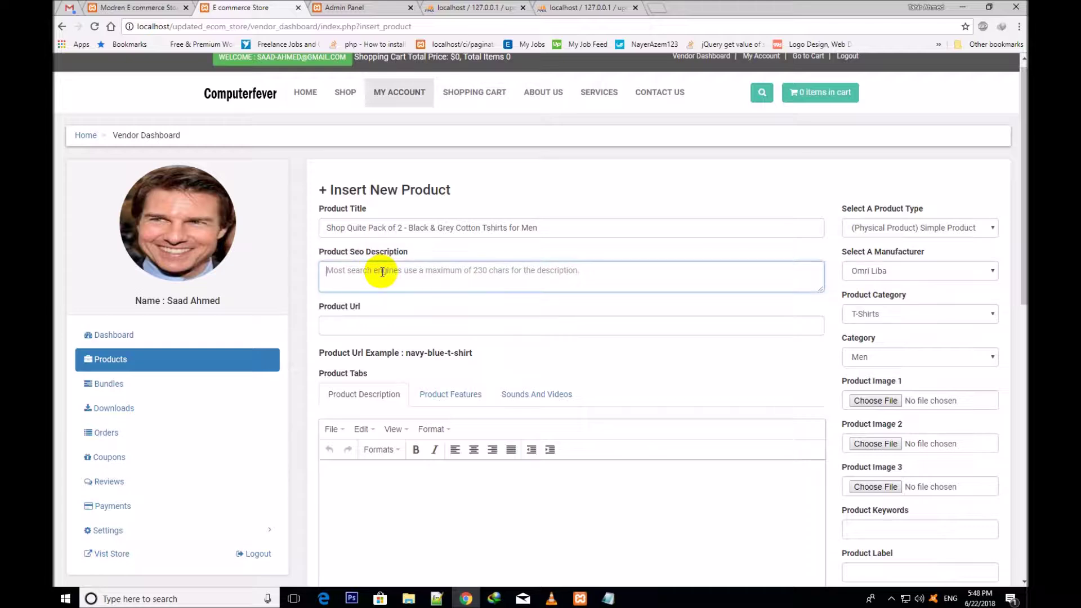
click(608, 598)
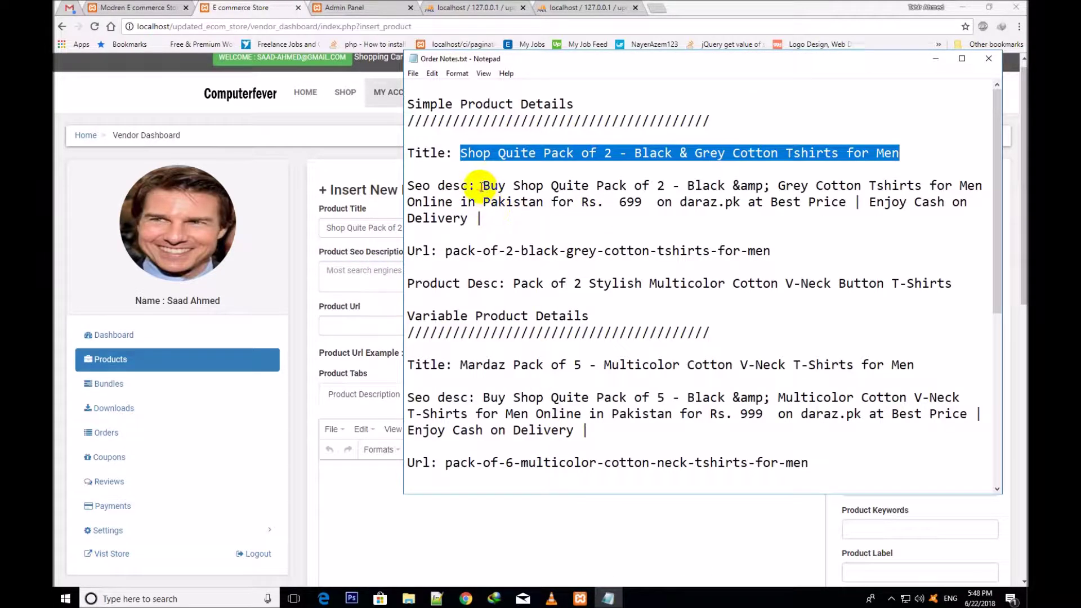
Paste the Seo desc text from the notes into Product Seo Description
drag(483, 186, 495, 211)
right_click(495, 211)
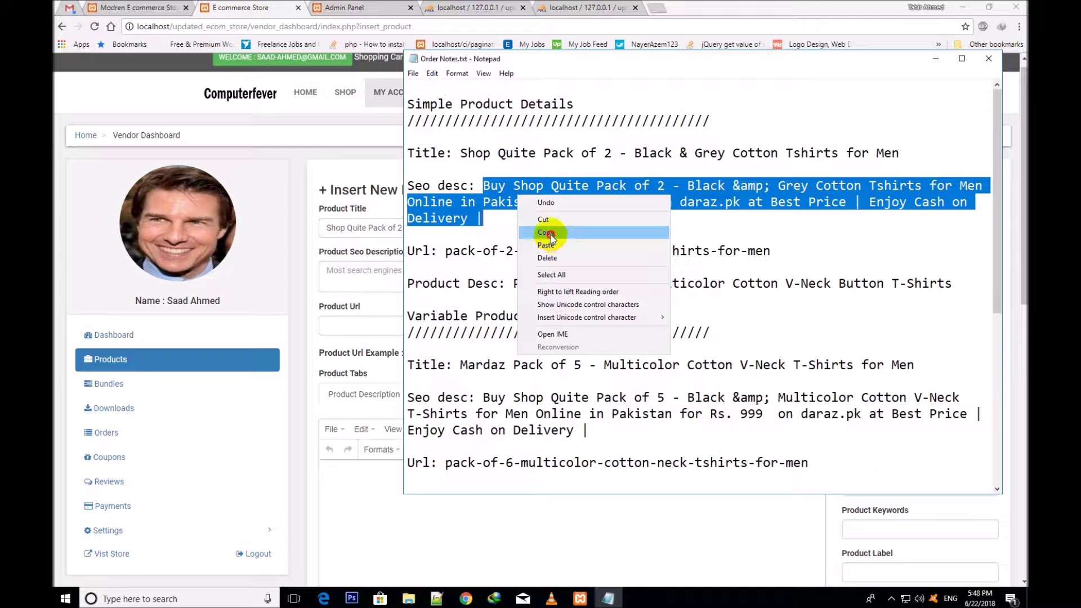
click(481, 231)
click(382, 281)
key(ctrl+v)
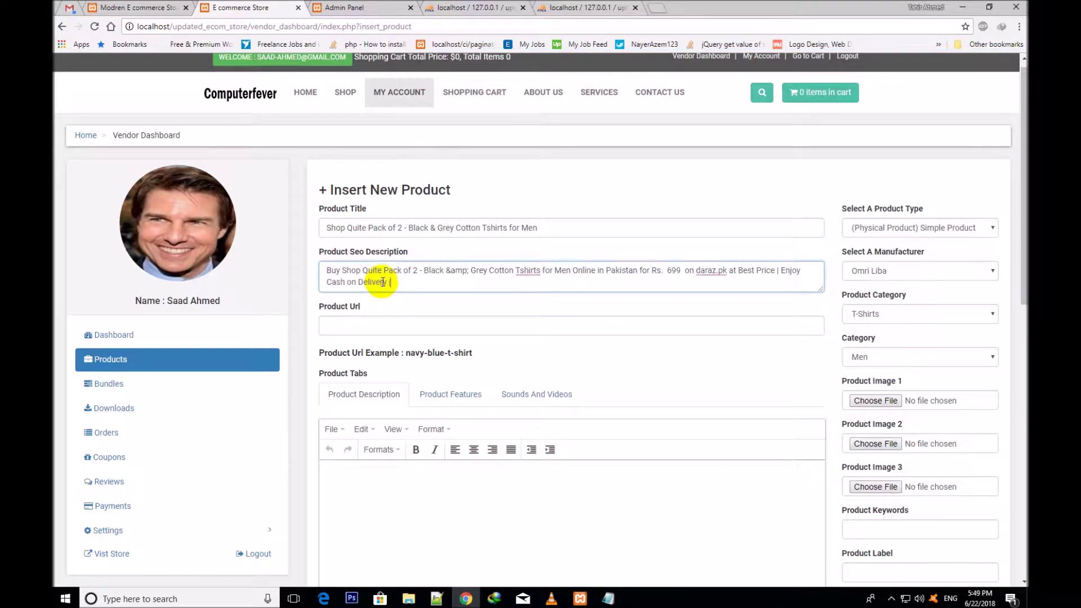
click(361, 318)
click(336, 307)
click(339, 325)
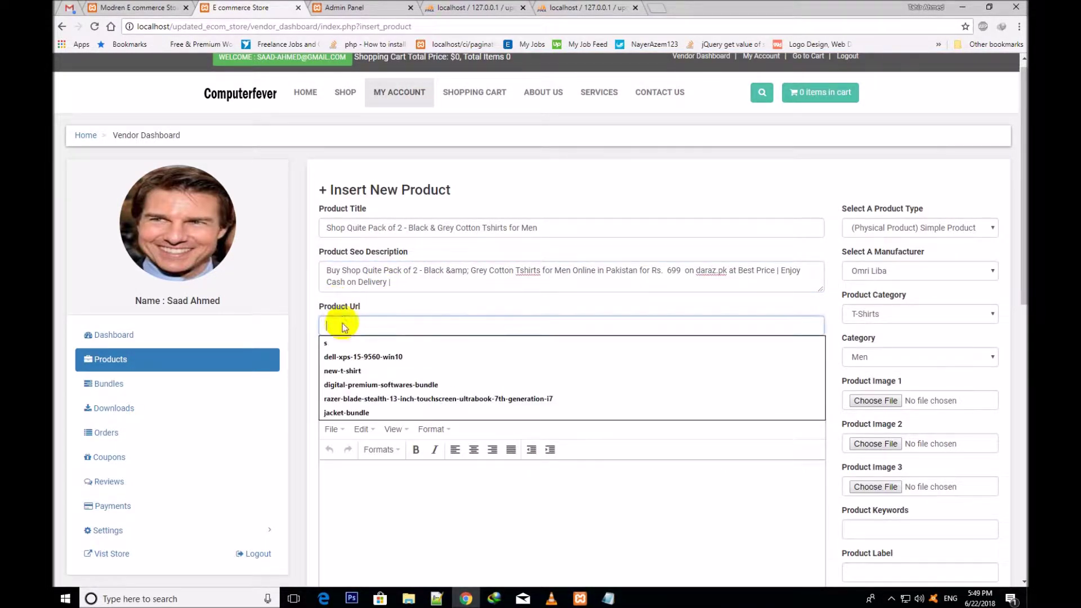
Paste the slug 'pack-of-2-black-grey-cotton-tshirts-for-men' into Product Url
click(609, 599)
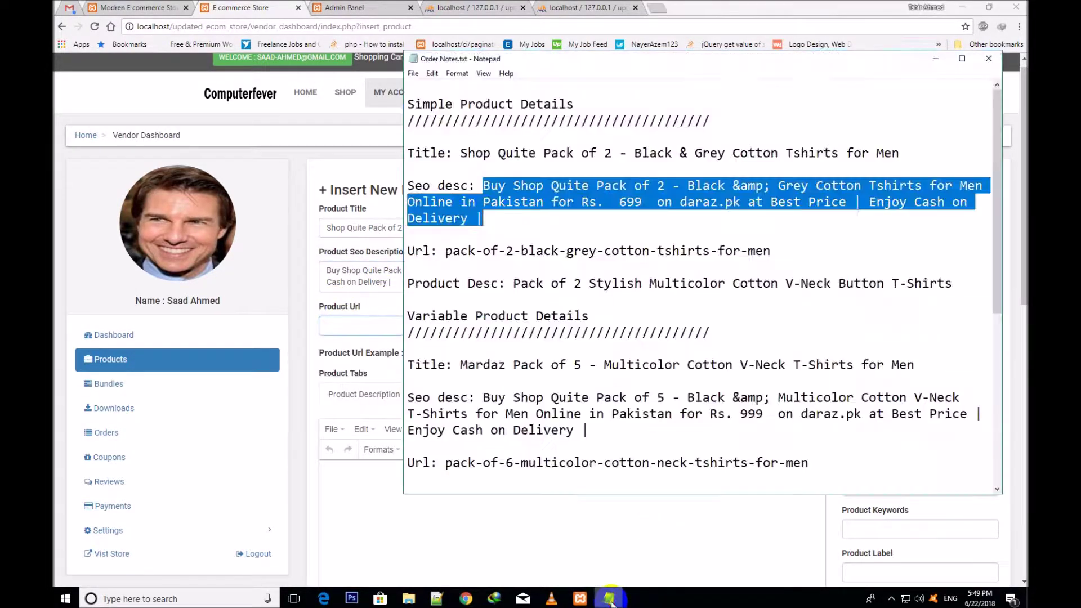
click(428, 250)
drag(446, 251, 800, 248)
key(ctrl+c)
click(357, 323)
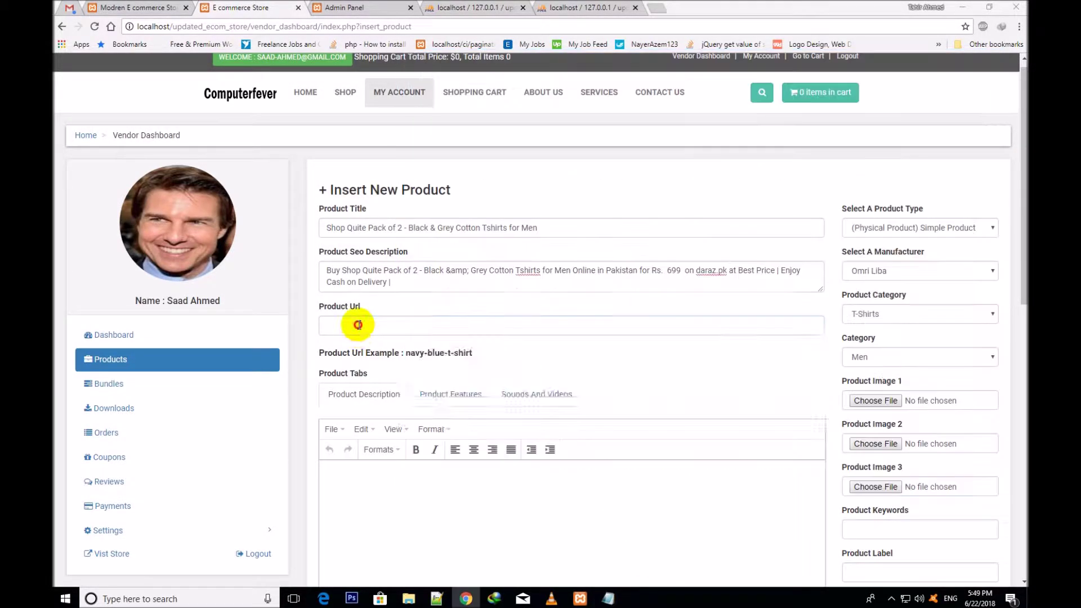
key(ctrl+v)
click(457, 300)
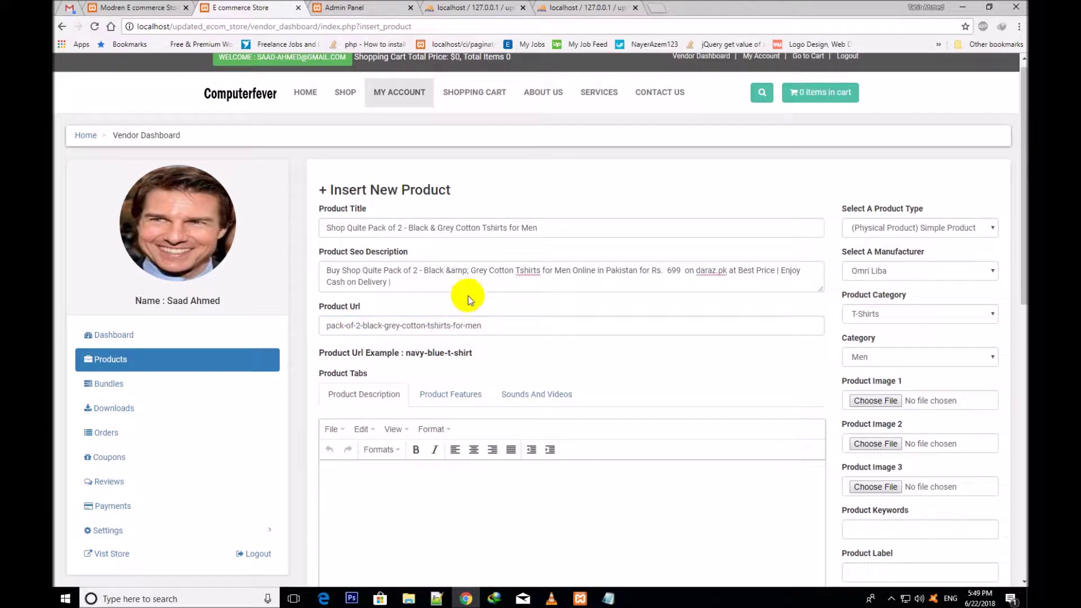
Paste 'Pack of 2 Stylish Multicolor Cotton V-Neck Button T-Shirts' into the description editor
scroll(1008, 237, down, 3)
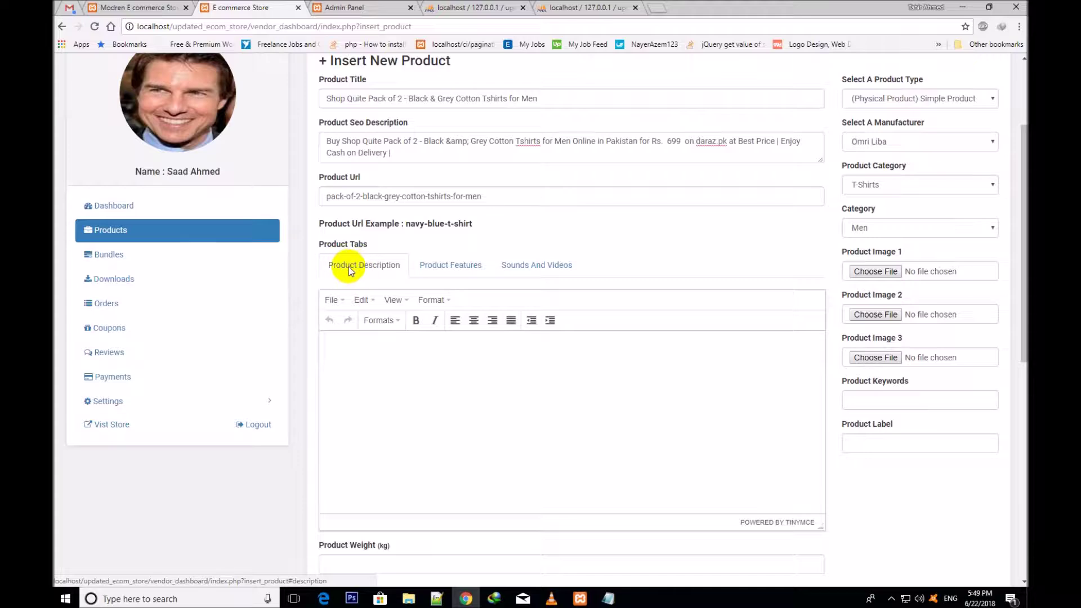
click(398, 431)
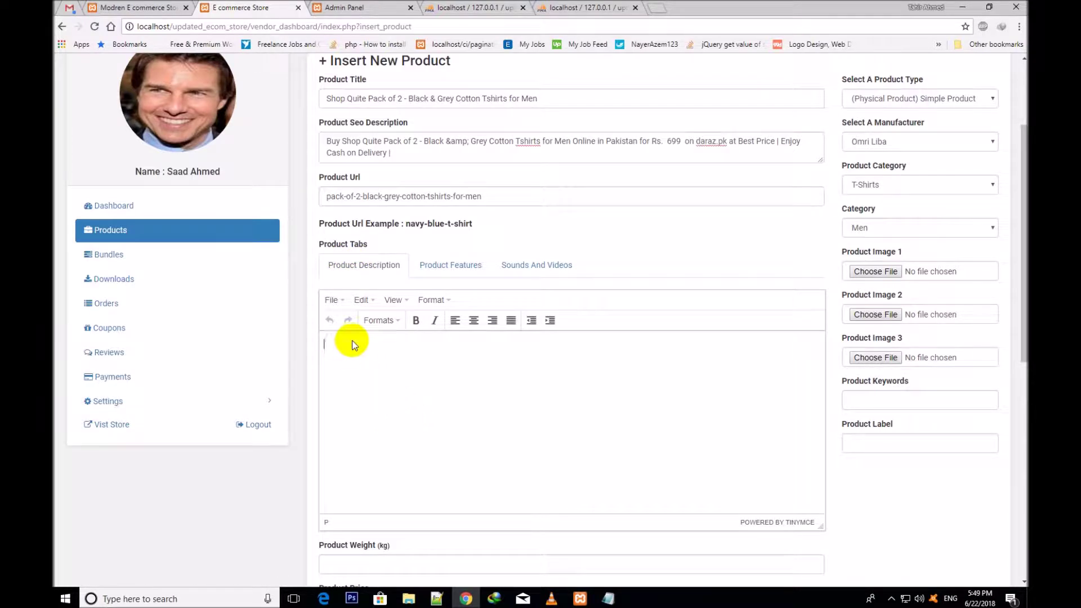
click(608, 597)
drag(512, 284, 967, 284)
right_click(851, 284)
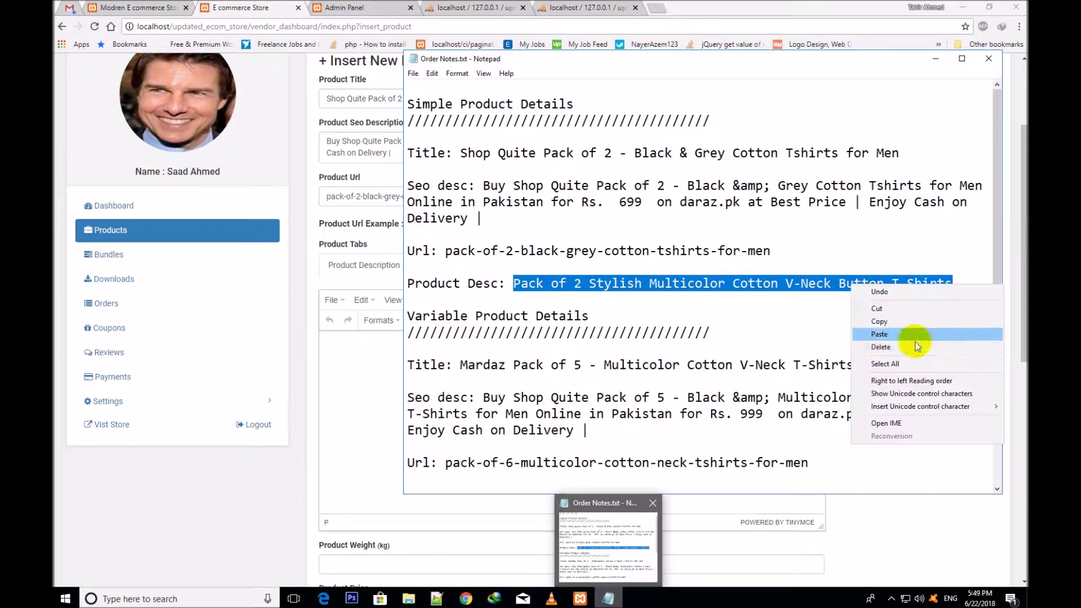
click(889, 320)
click(391, 418)
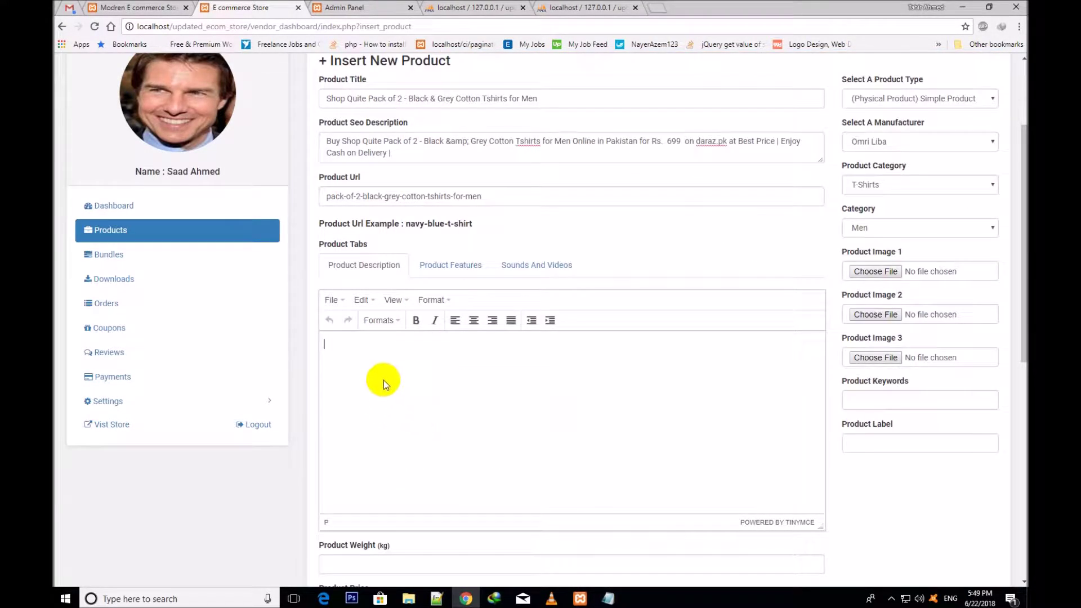
key(ctrl+v)
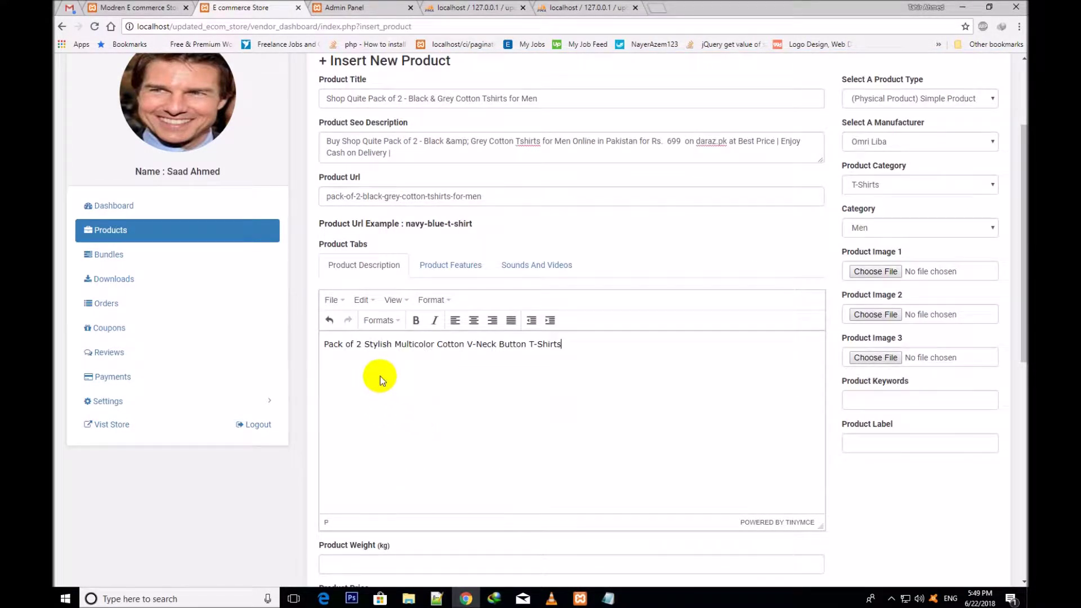
Attach T-Shirt-1.jpg as Product Image 1
click(863, 273)
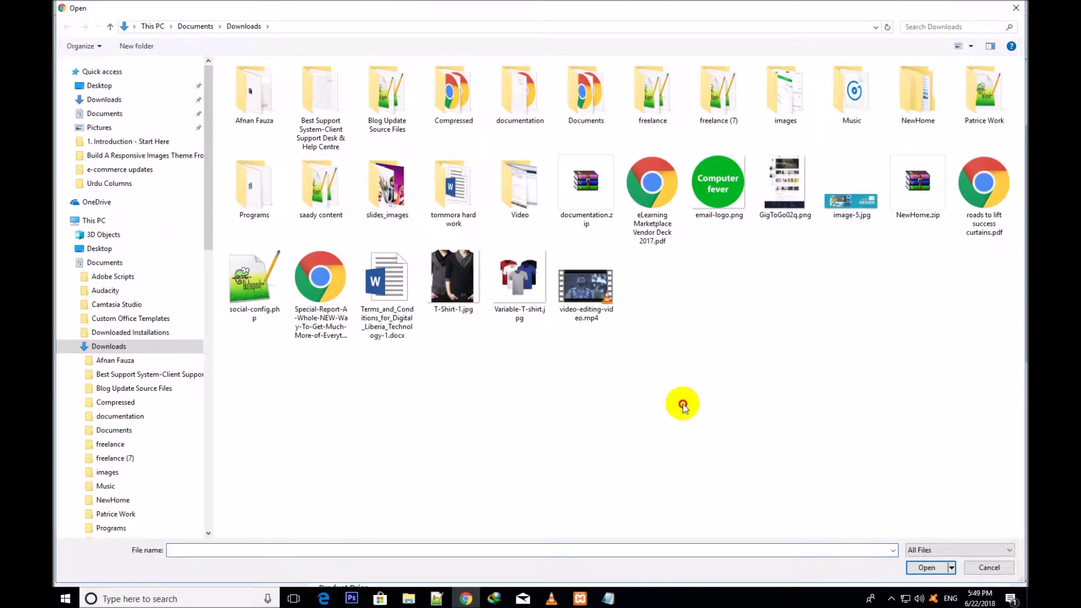
click(448, 287)
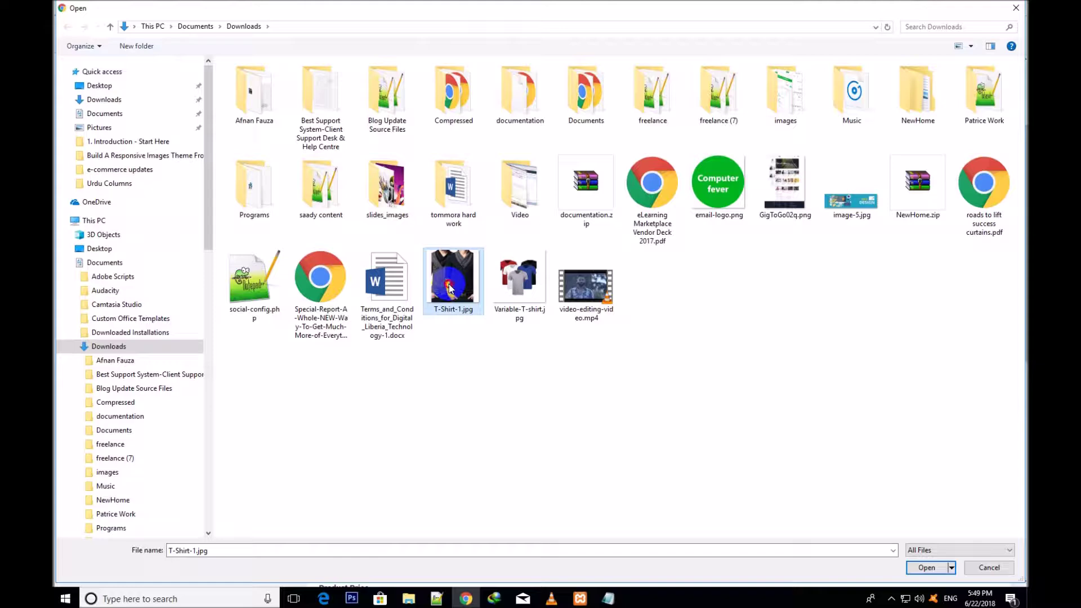
double_click(449, 287)
drag(845, 299, 908, 337)
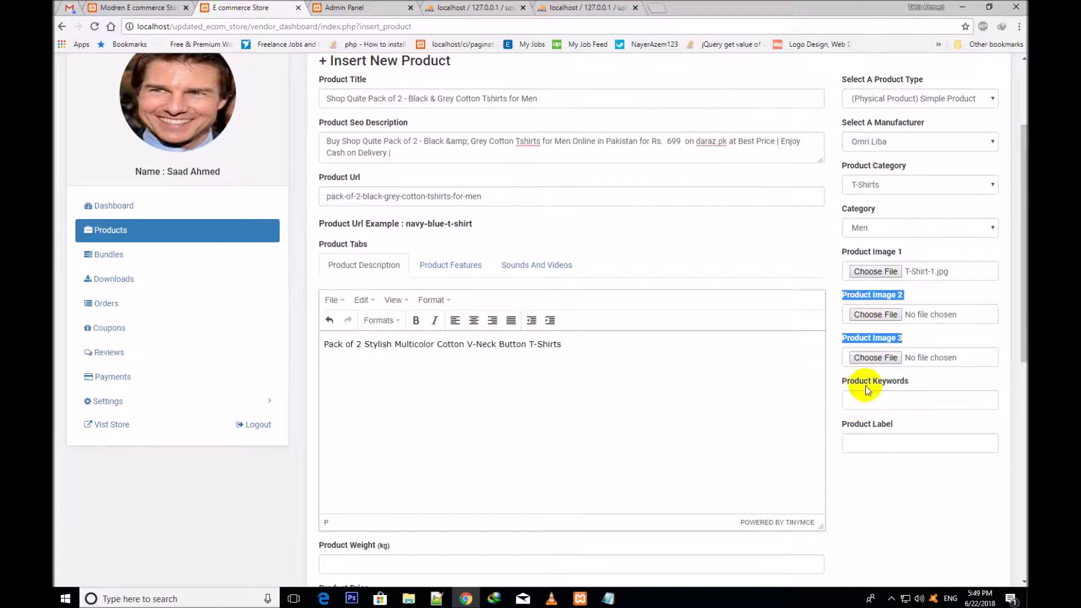
Fill Product Keywords with the T-Shirt autocomplete suggestion
click(843, 292)
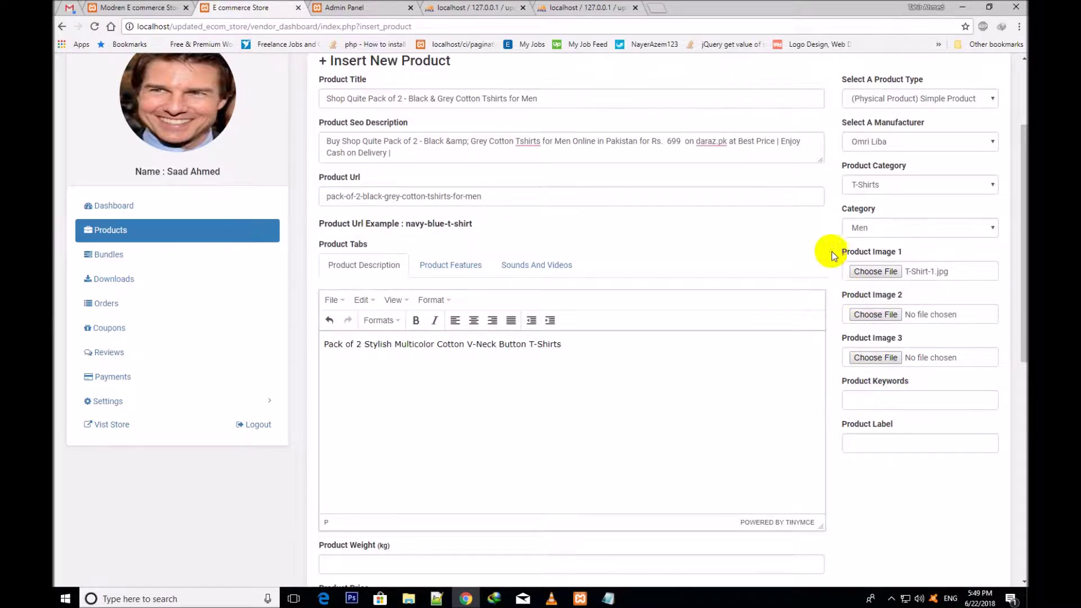
click(862, 400)
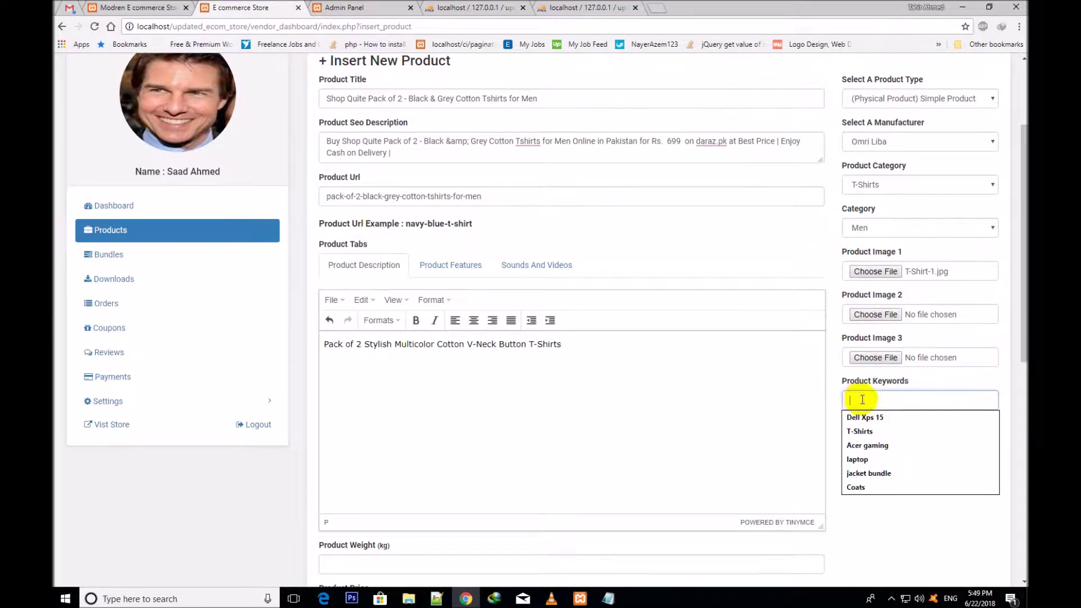
text(T-Shirt)
click(895, 426)
Copy the T-Shirt keyword and paste it into Product Label
click(895, 400)
drag(895, 400, 831, 398)
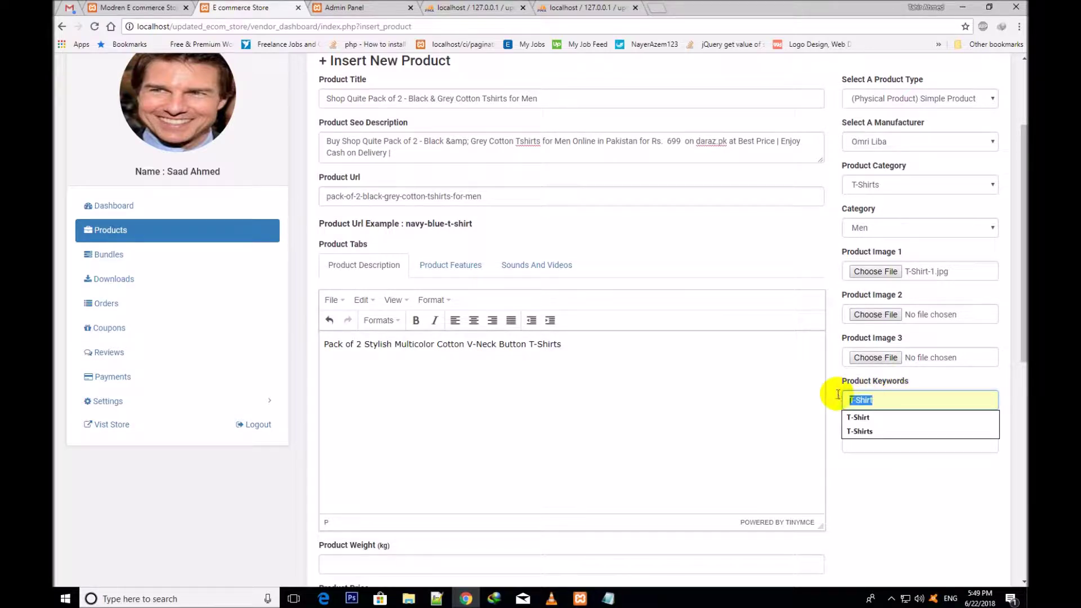
right_click(866, 405)
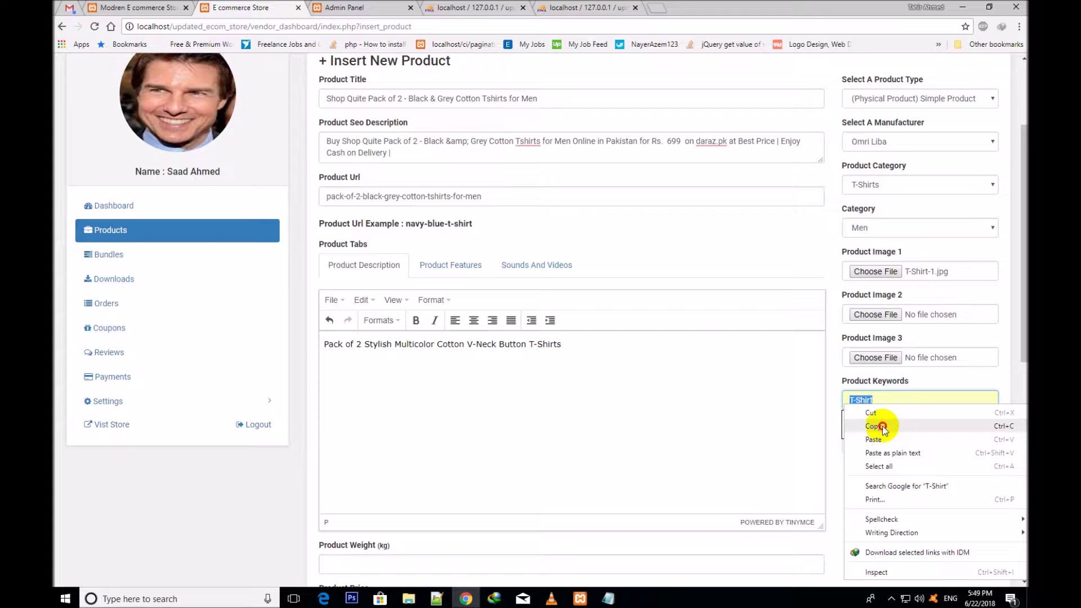
click(875, 457)
click(876, 444)
key(ctrl+v)
scroll(1020, 272, down, 2)
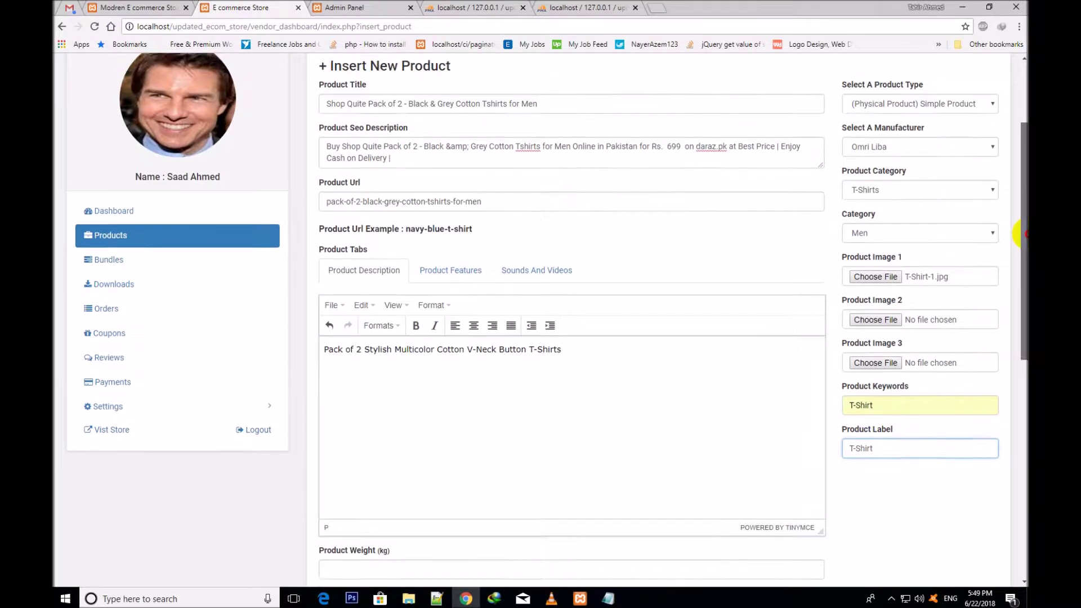
drag(1020, 272, 1020, 366)
Enter Product Weight 1.2 and Product Price 90, leaving Product Sale Price blank
click(366, 278)
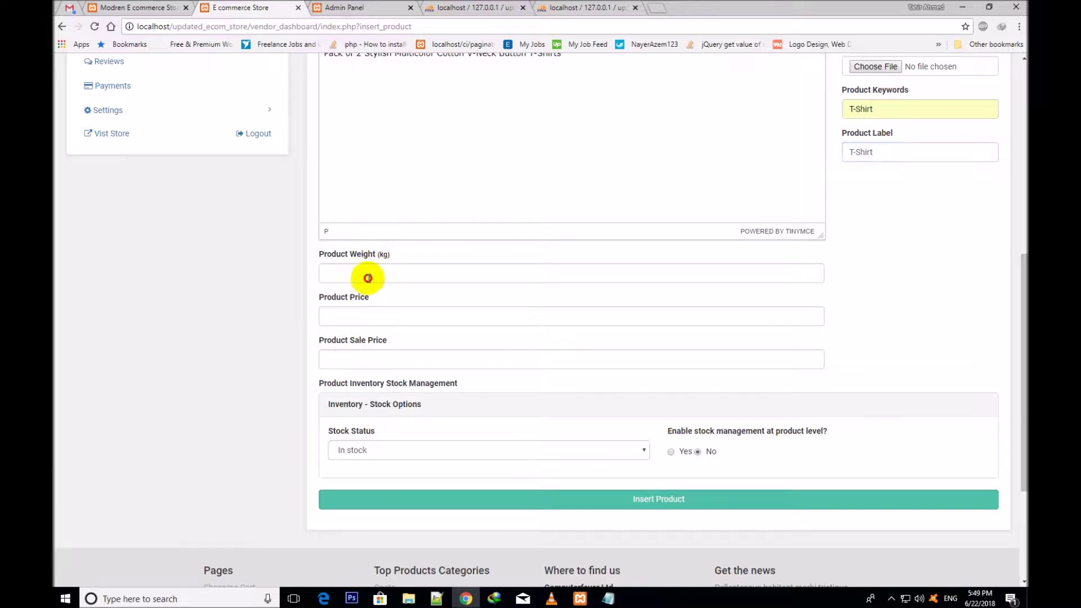
text(1.2)
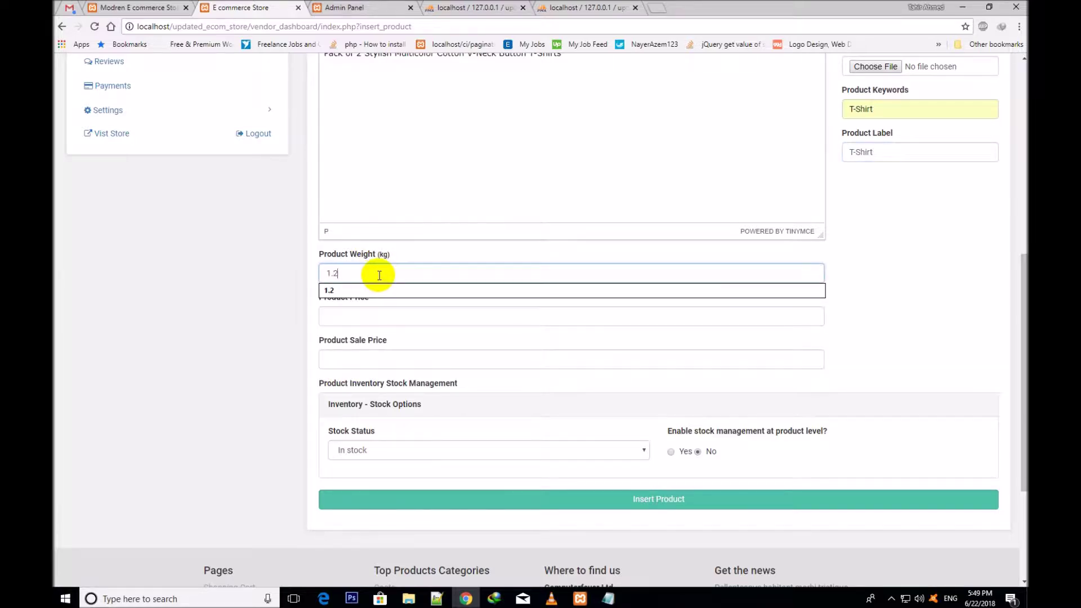
click(350, 318)
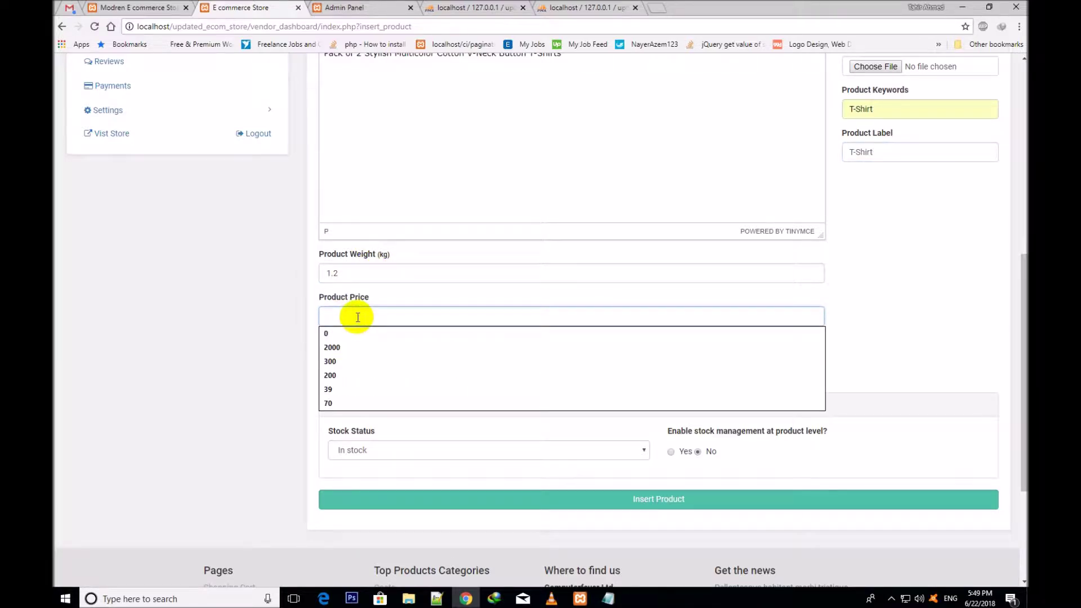
text(90)
click(379, 273)
click(380, 347)
click(371, 353)
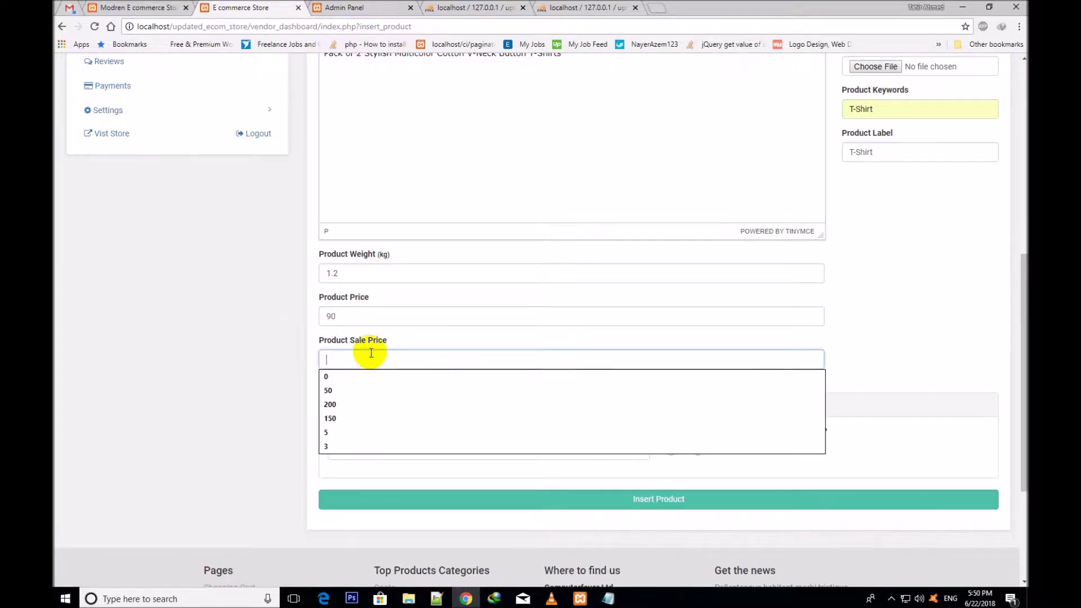
click(362, 337)
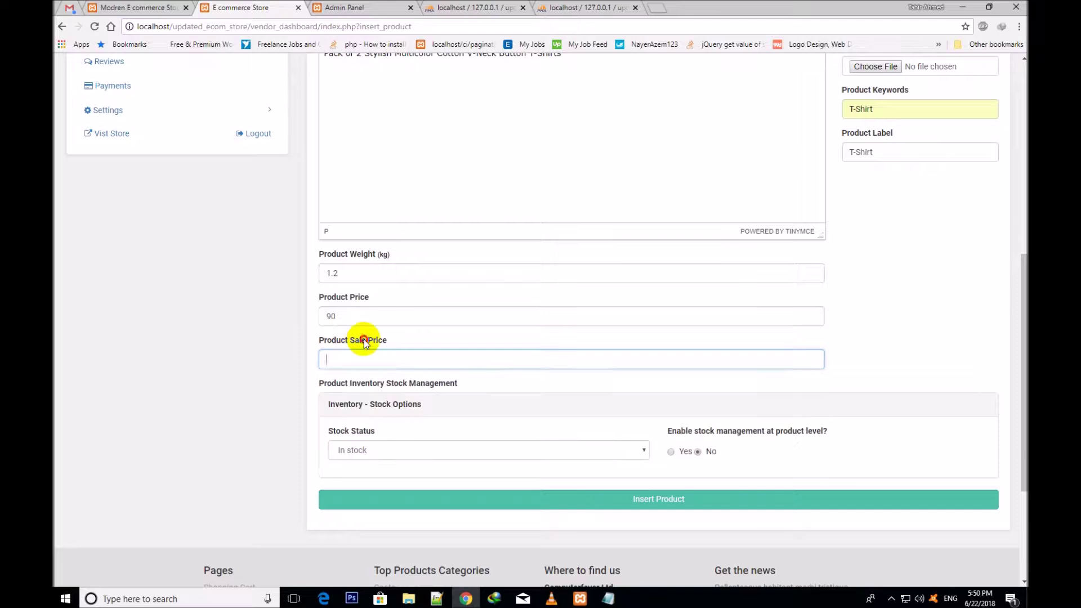
scroll(1013, 434, down, 1)
drag(318, 317, 749, 396)
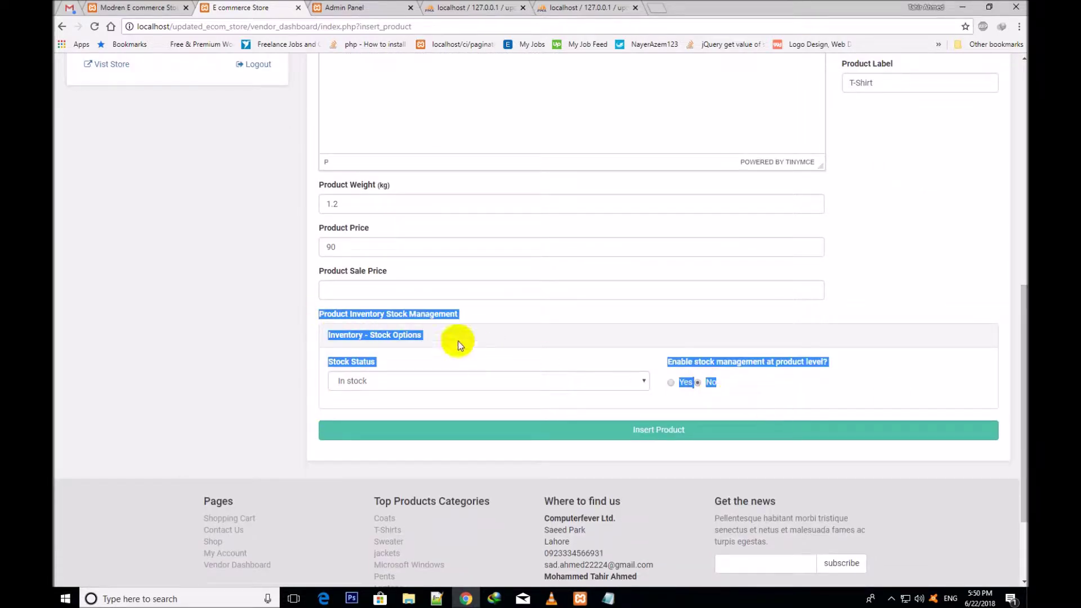
click(423, 316)
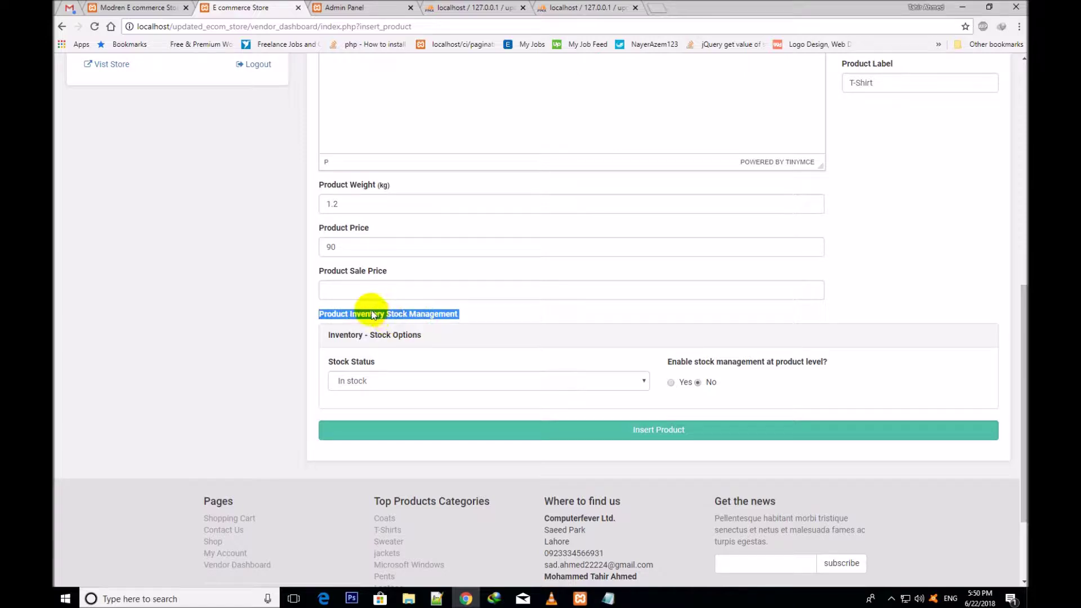
triple_click(386, 337)
click(405, 344)
drag(350, 365, 329, 363)
click(387, 360)
click(410, 381)
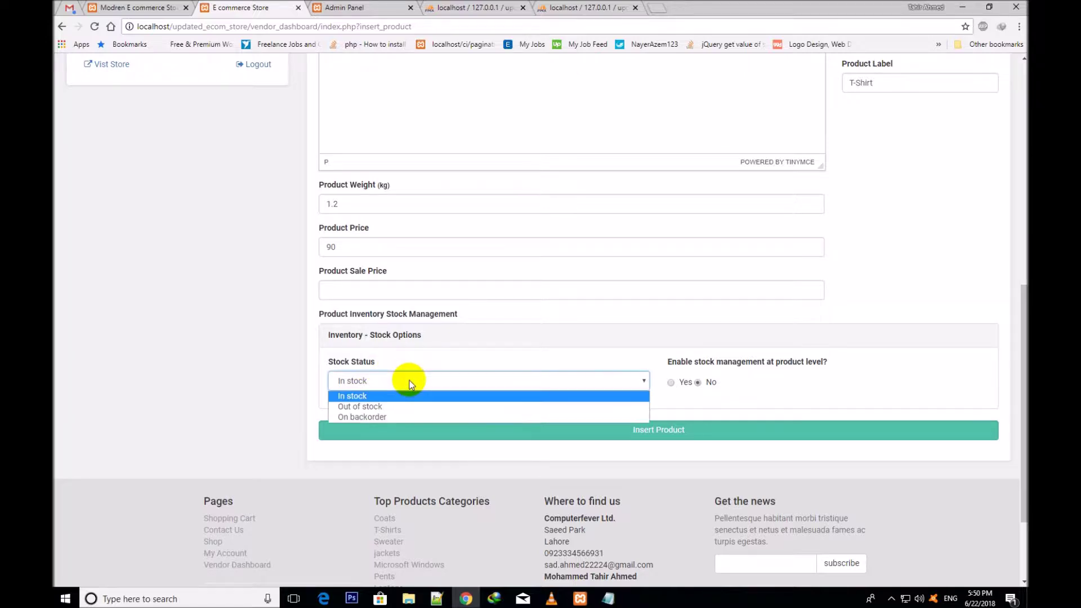
click(340, 396)
click(349, 382)
click(357, 406)
click(357, 387)
click(370, 418)
click(360, 383)
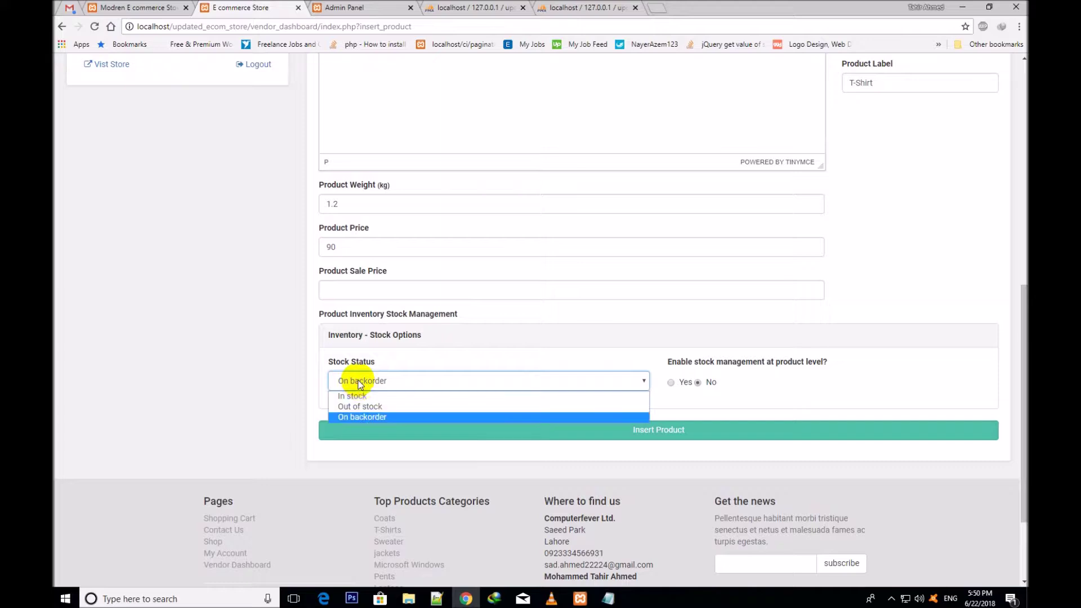
click(355, 396)
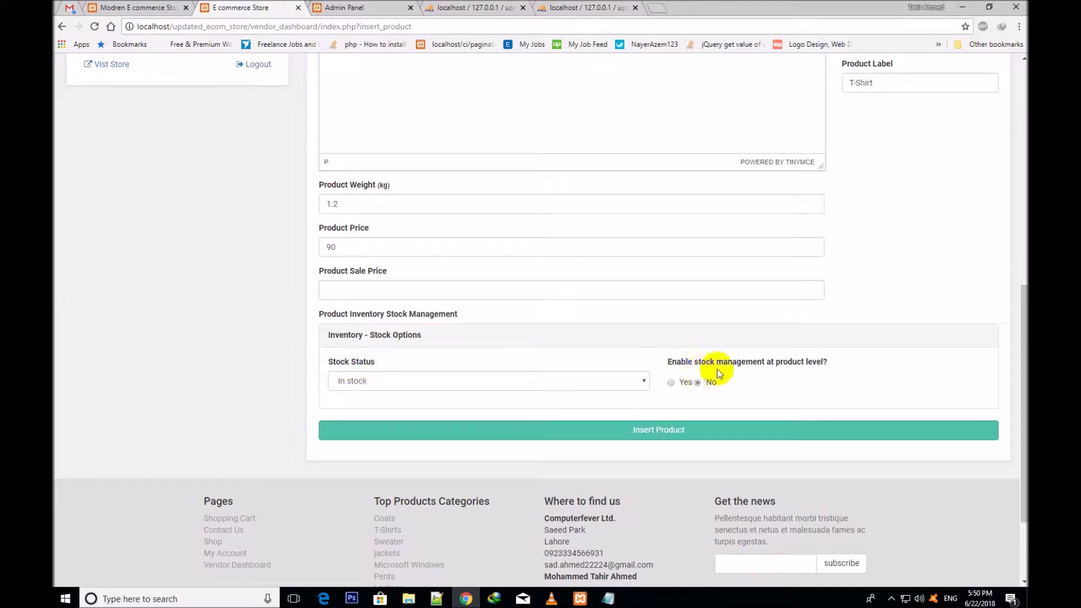
triple_click(693, 361)
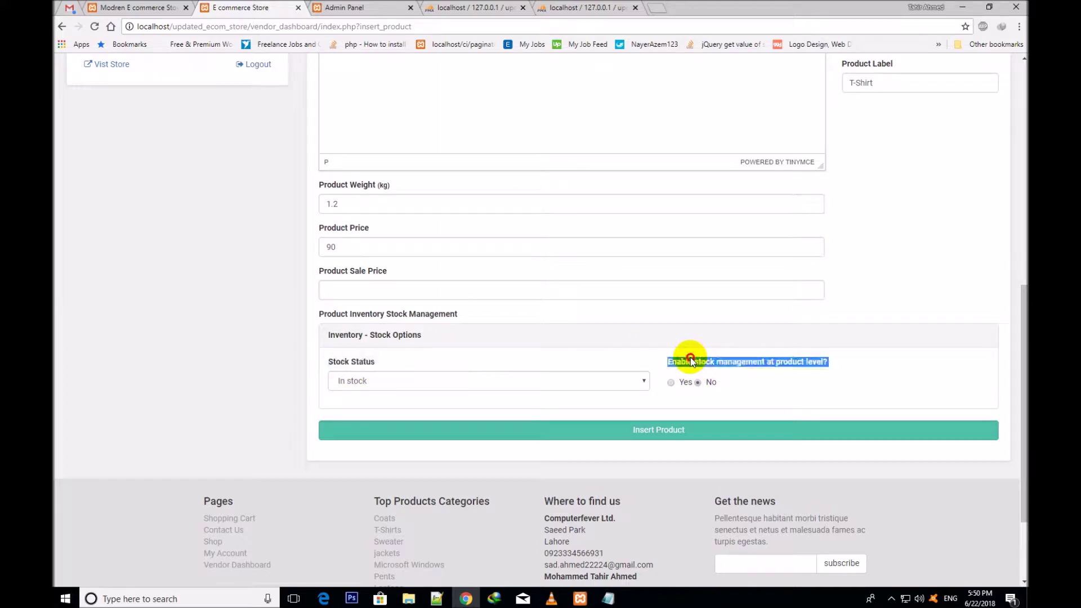
click(726, 387)
drag(725, 388, 705, 386)
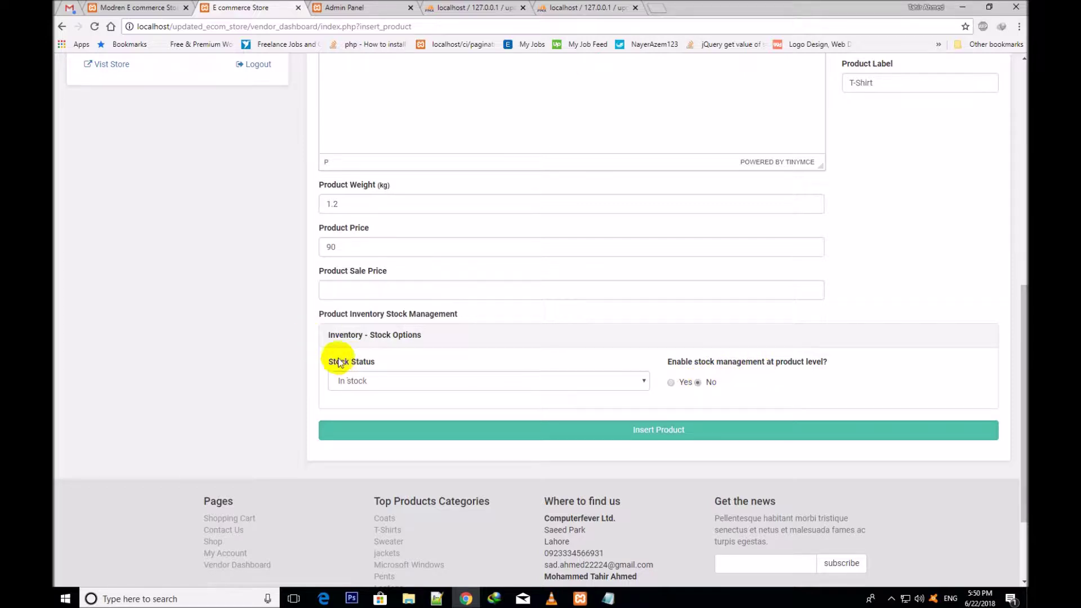
drag(326, 362, 403, 384)
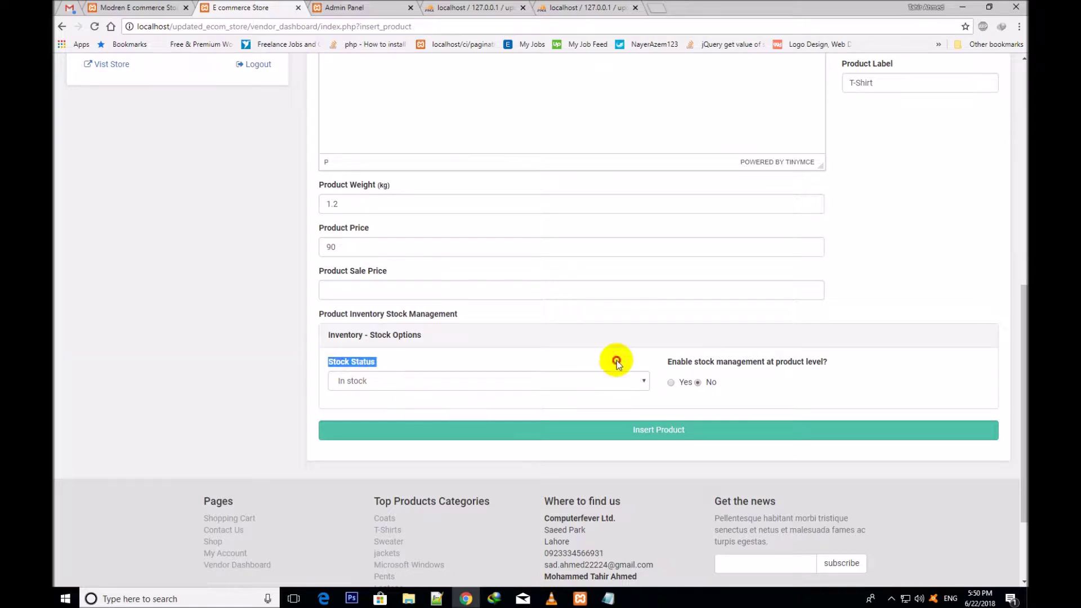
Turn on product-level stock management and set Stock Quantity to 5
click(670, 382)
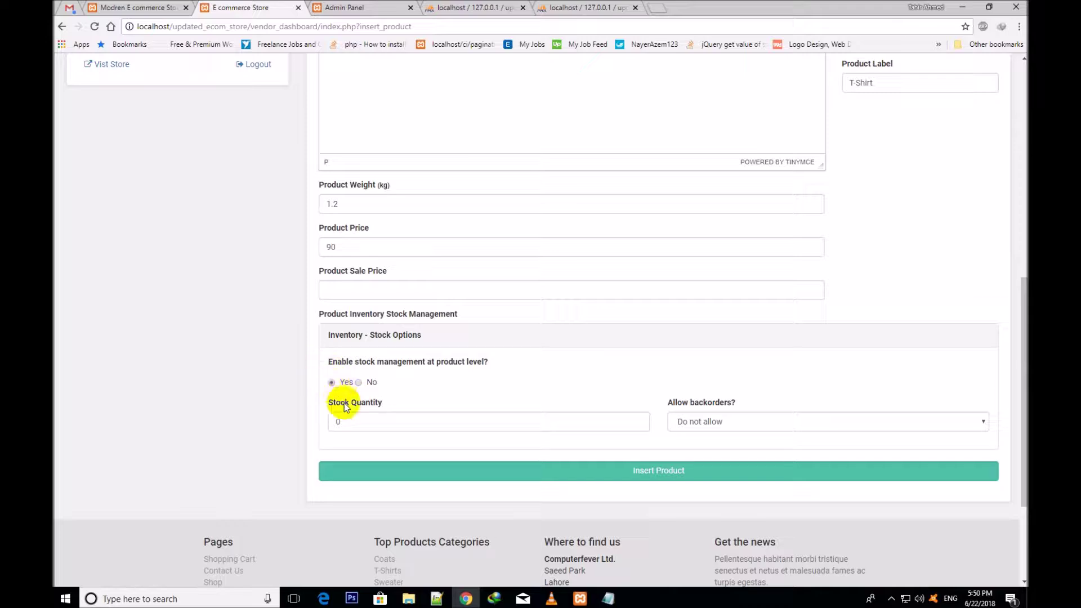
drag(322, 403, 728, 434)
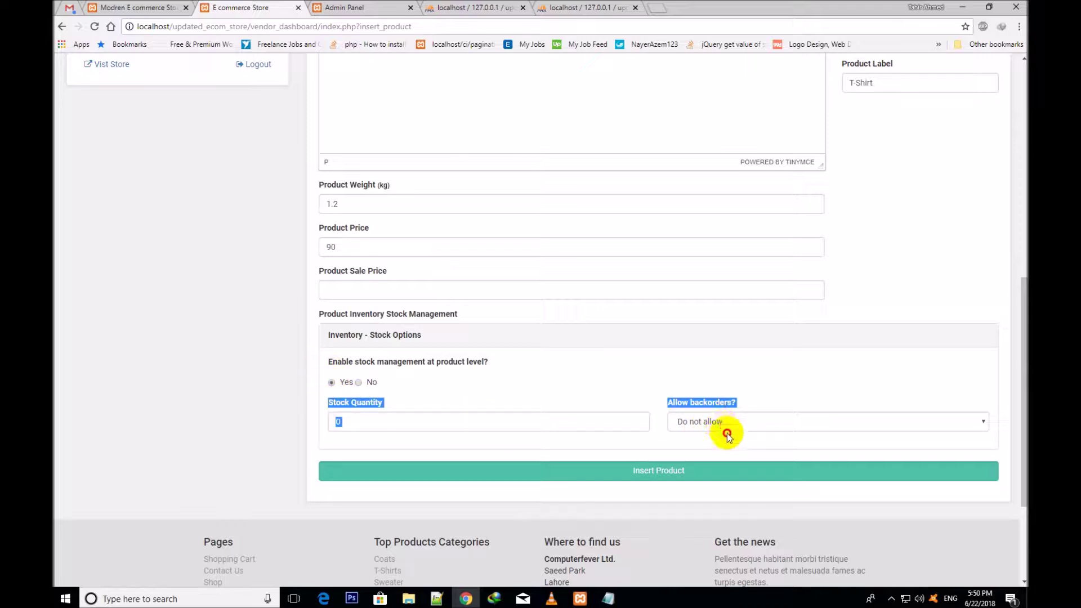
click(444, 408)
triple_click(359, 403)
click(372, 420)
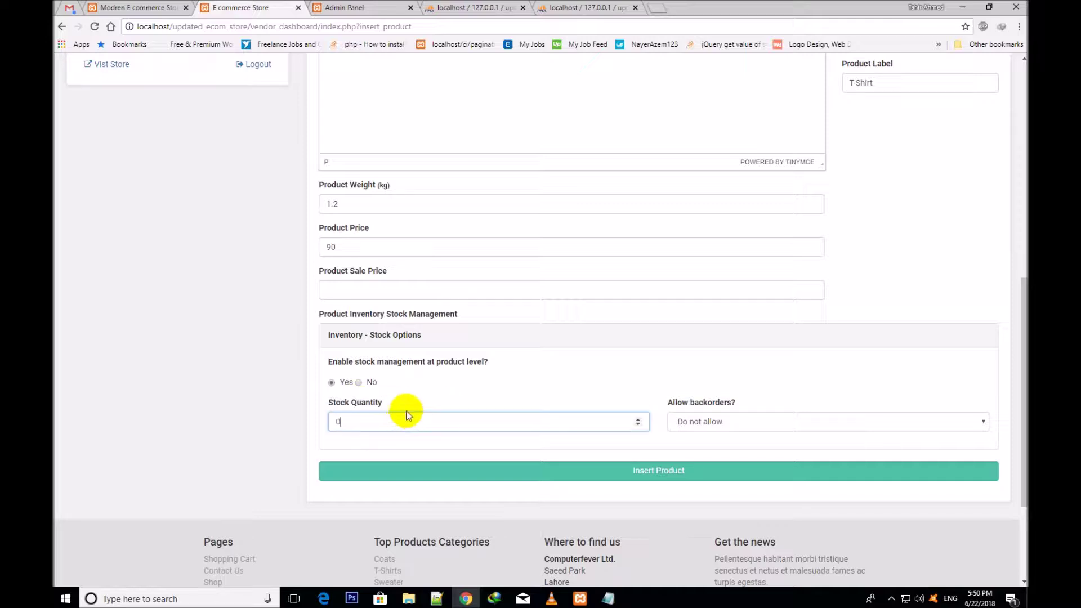
key(BackSpace)
text(5)
click(566, 371)
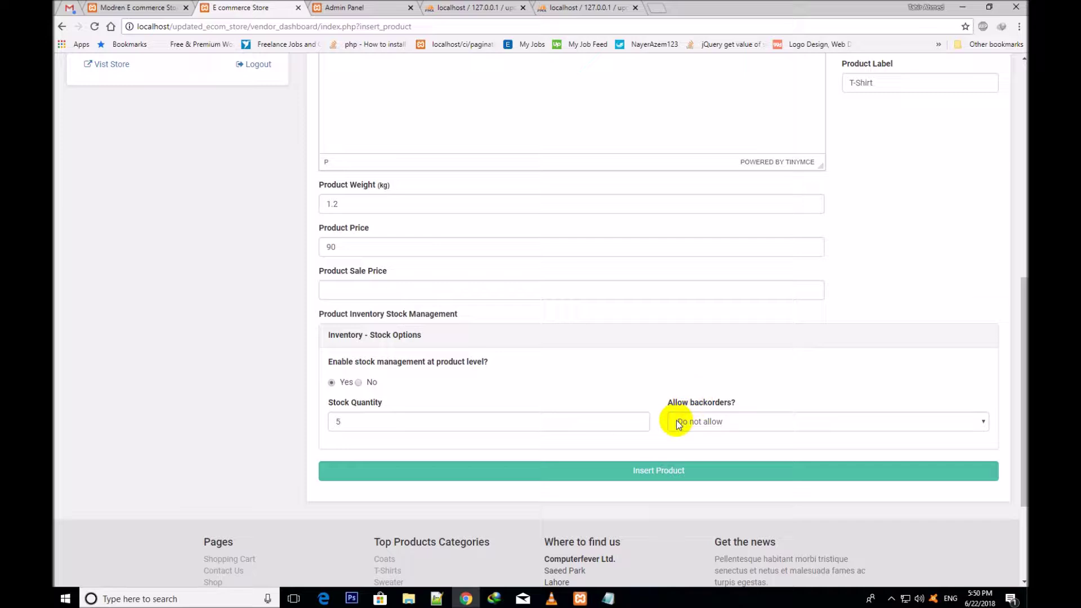
Keep Allow backorders on 'Do not allow' and review the form from the top
click(707, 423)
click(707, 435)
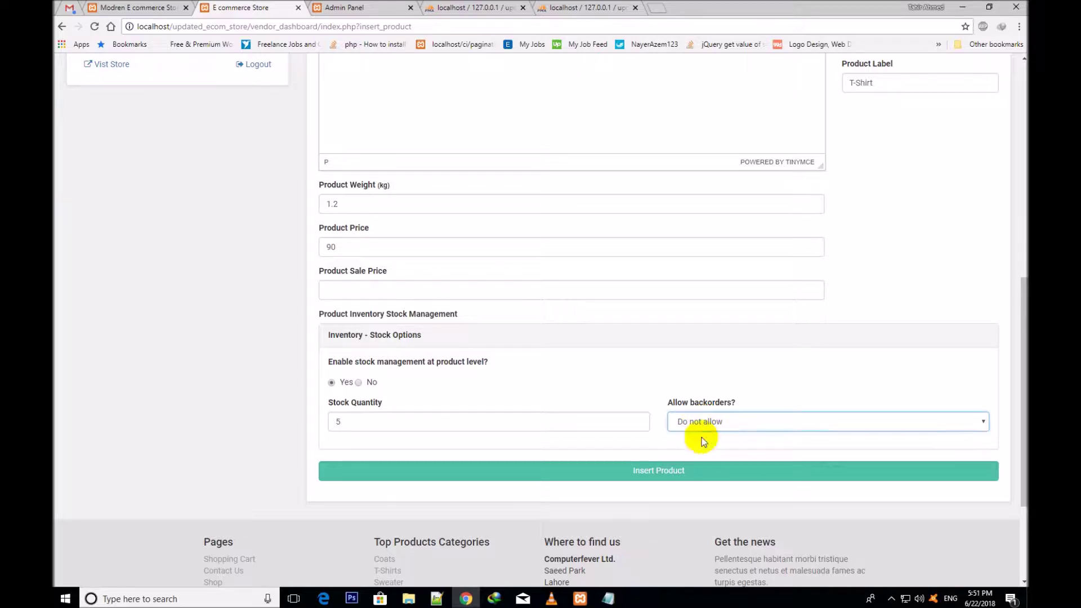
drag(1018, 405, 1013, 250)
click(613, 134)
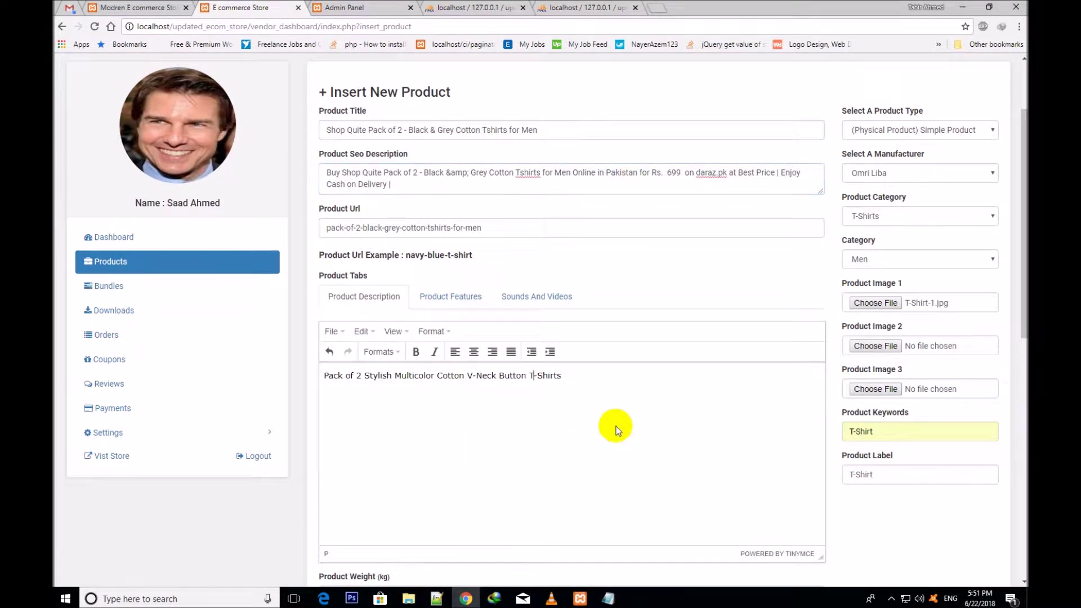
Insert the product and accept the 'Product Has Been Inserted Successfully' alert
drag(1022, 149, 1022, 307)
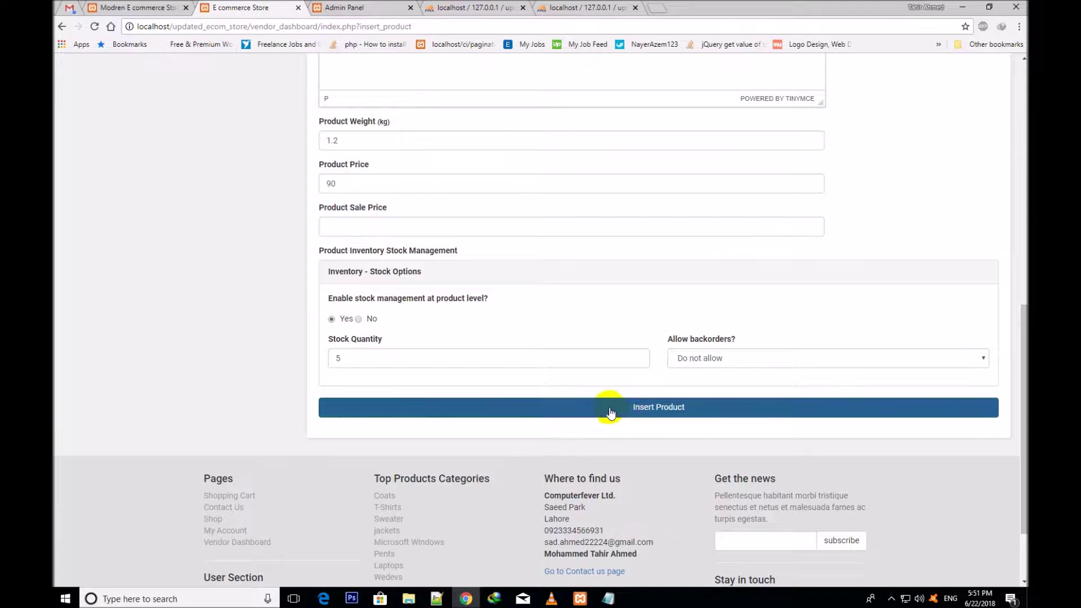
click(635, 415)
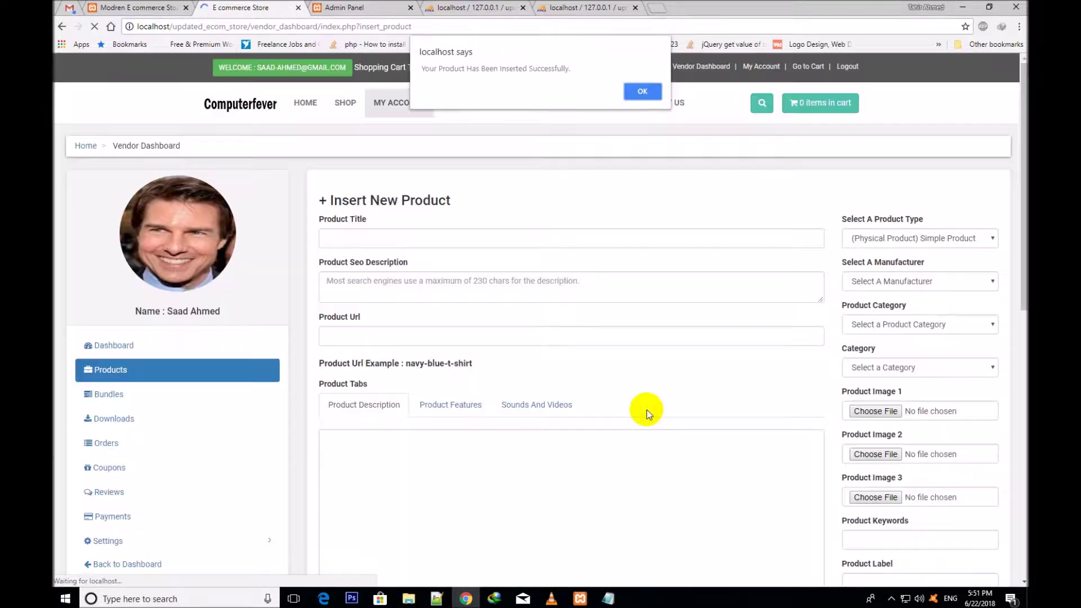
triple_click(491, 70)
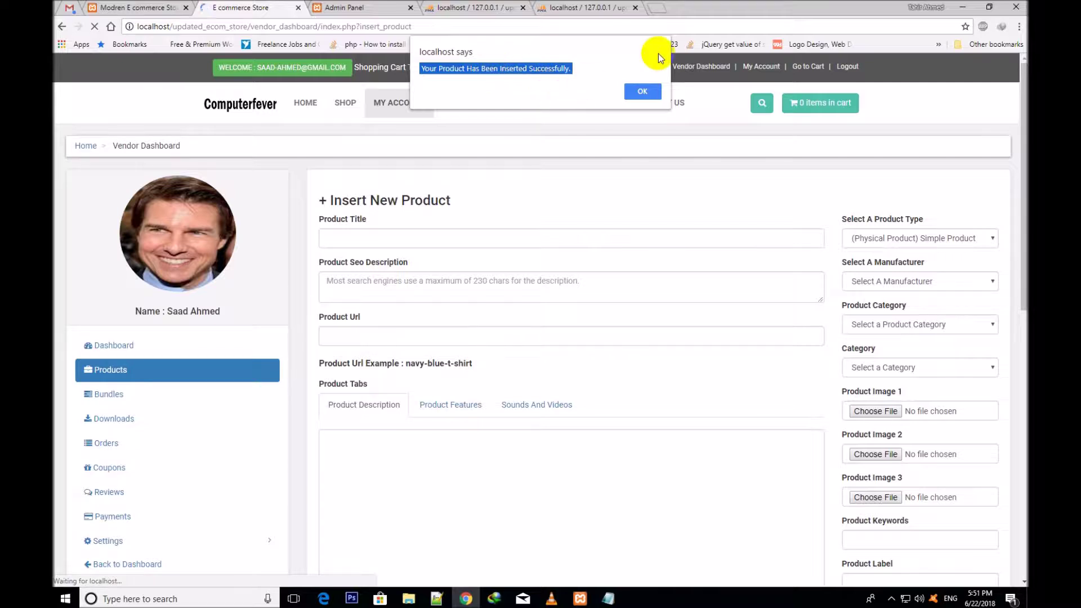
click(641, 92)
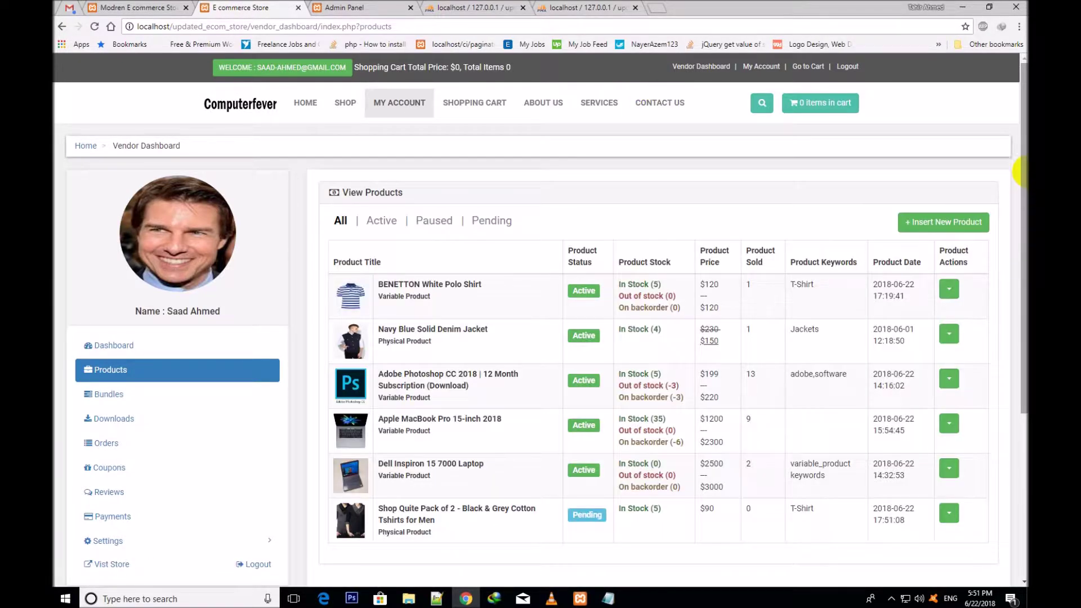
scroll(1022, 197, down, 1)
triple_click(451, 451)
click(411, 481)
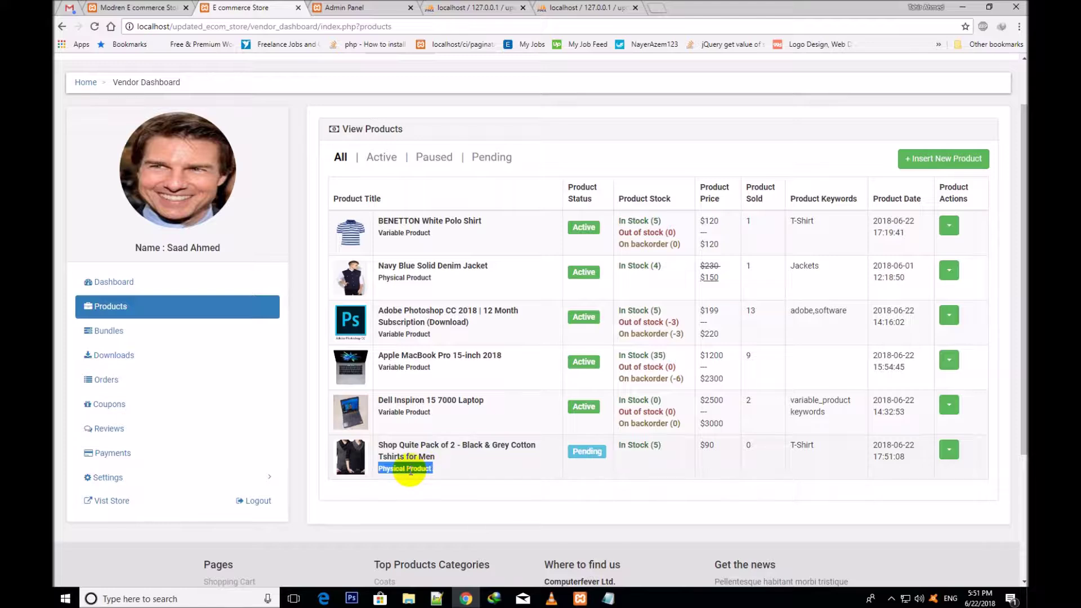
click(552, 455)
double_click(575, 452)
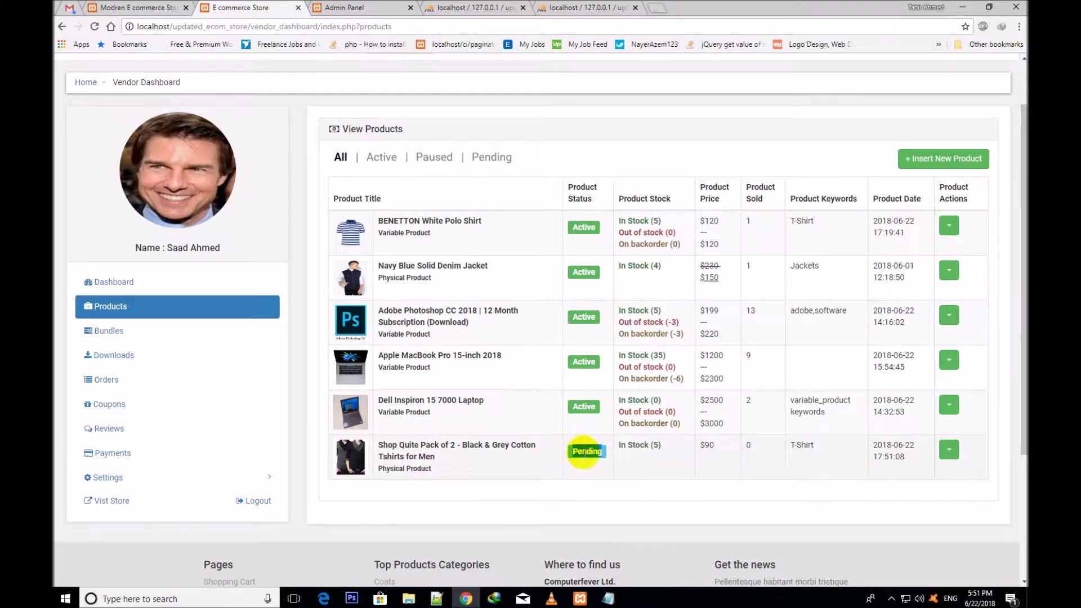
click(511, 434)
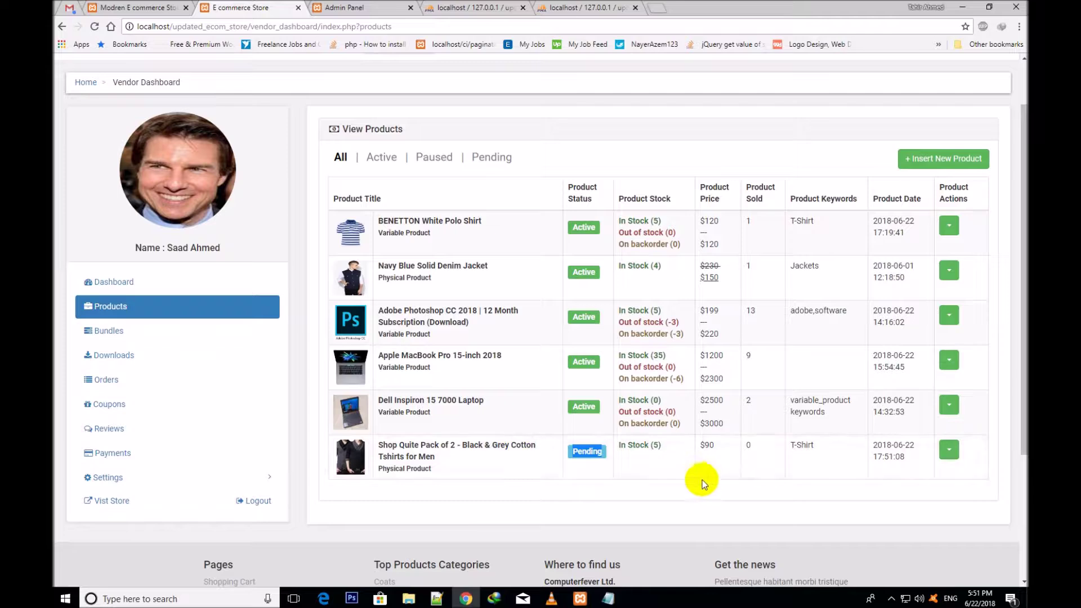
drag(640, 443, 620, 445)
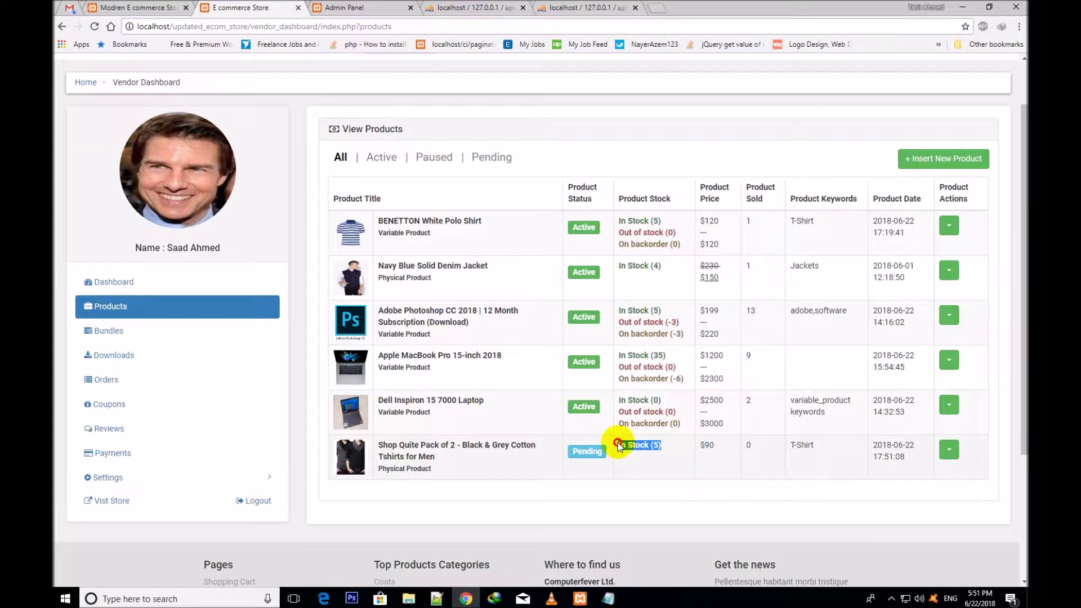
click(653, 454)
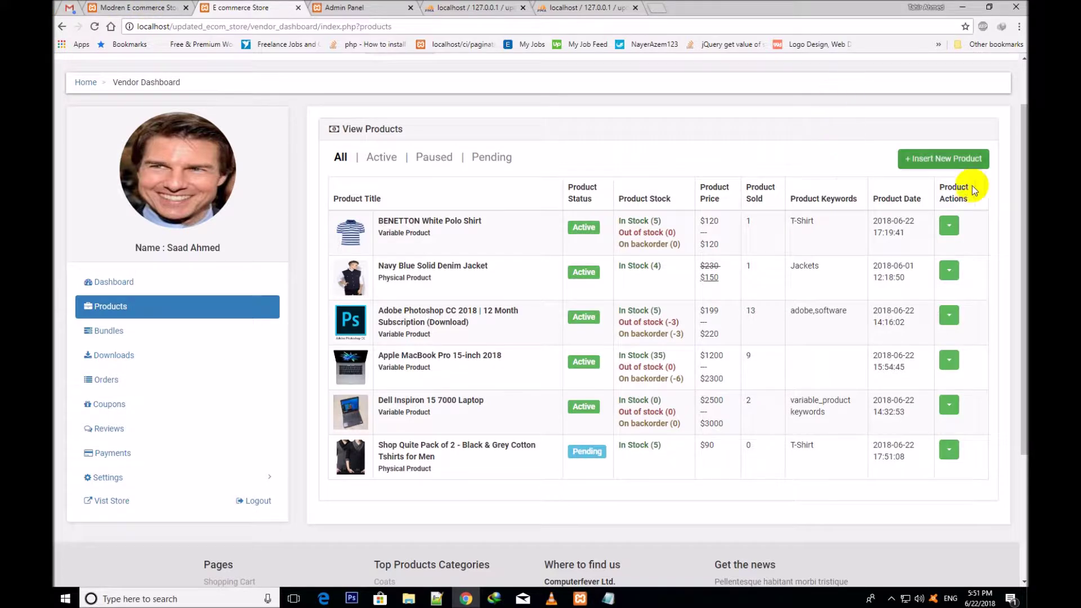
Start a new product and paste the Mardaz Pack of 5 title from the notes
click(937, 159)
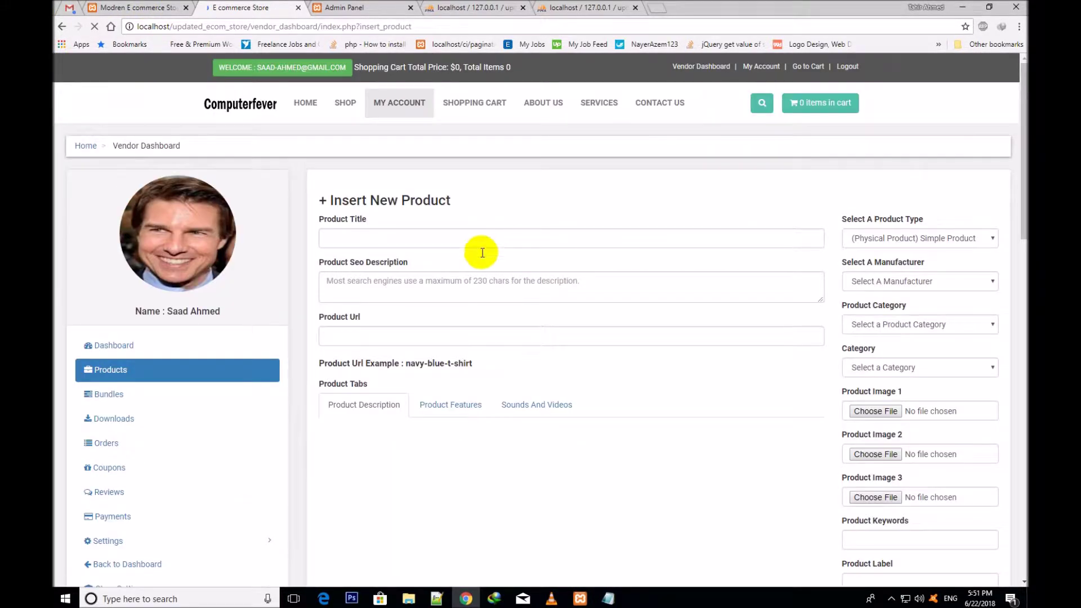
click(481, 243)
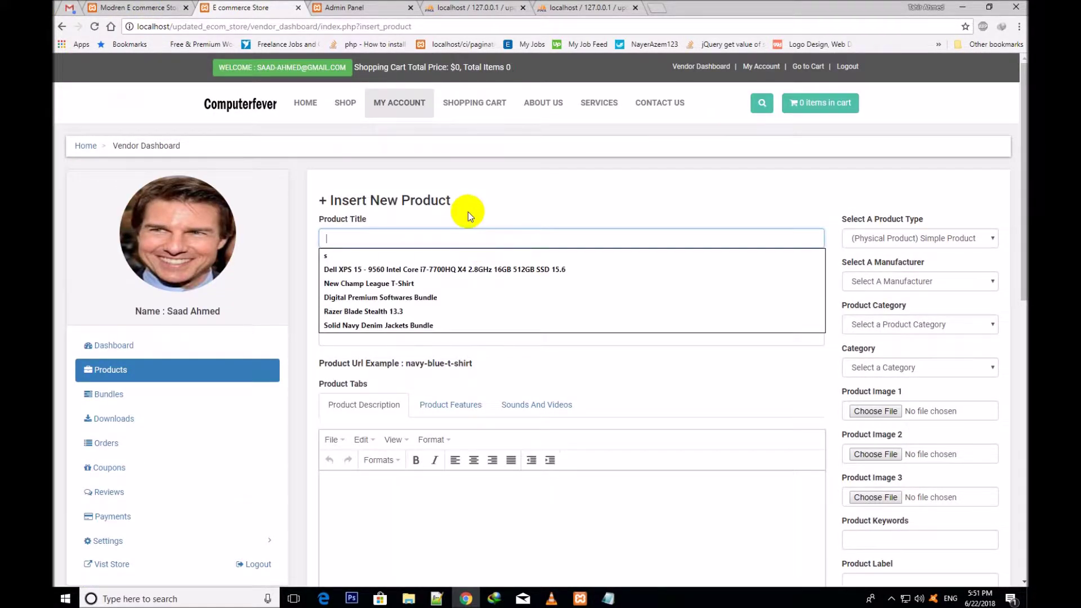
click(608, 599)
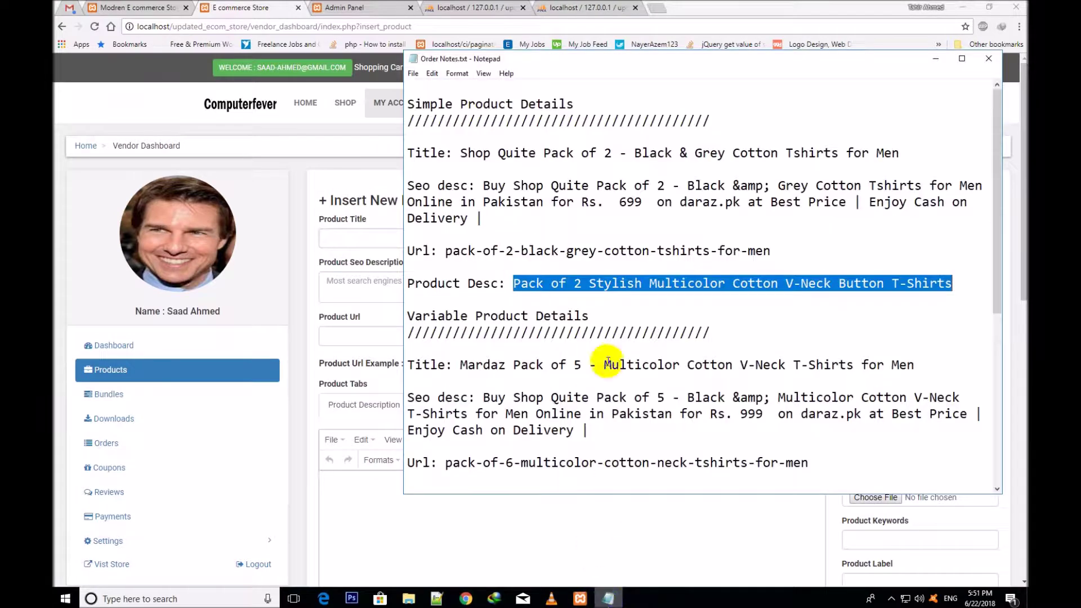
drag(993, 249, 999, 322)
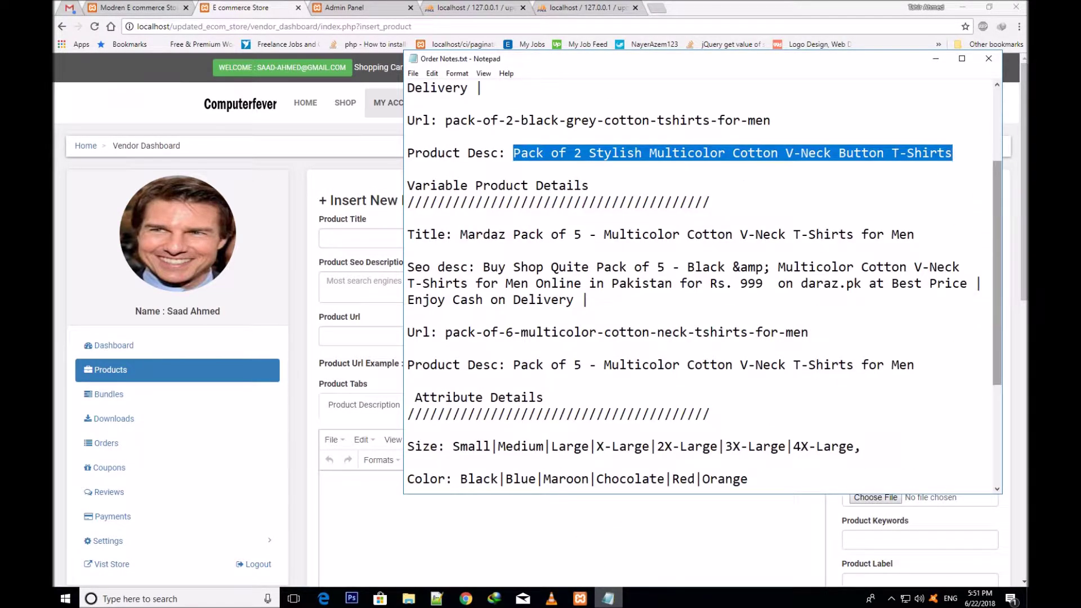
drag(596, 185, 380, 184)
click(596, 234)
drag(461, 234, 408, 219)
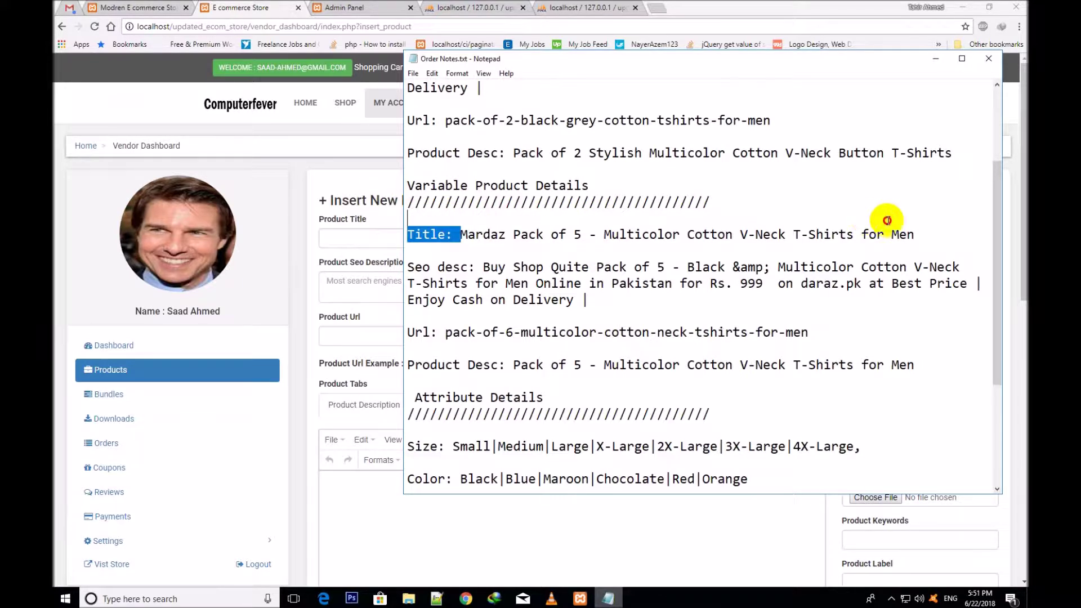
shift+click(921, 234)
right_click(809, 235)
click(846, 272)
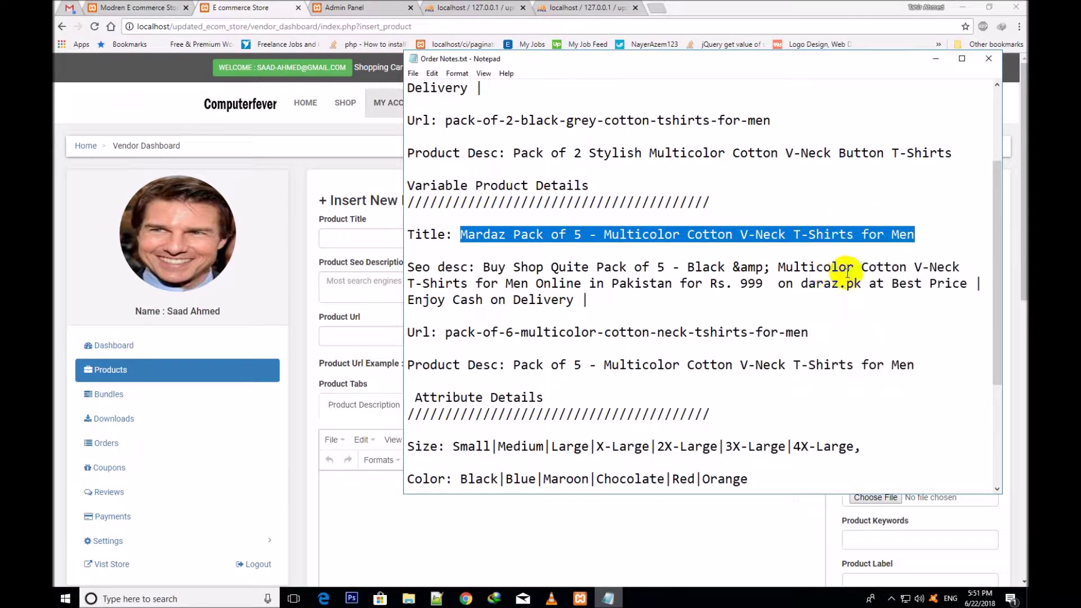
click(388, 236)
key(ctrl+v)
click(487, 212)
Set Product Type to Variable Product and paste the Mardaz SEO description
click(925, 239)
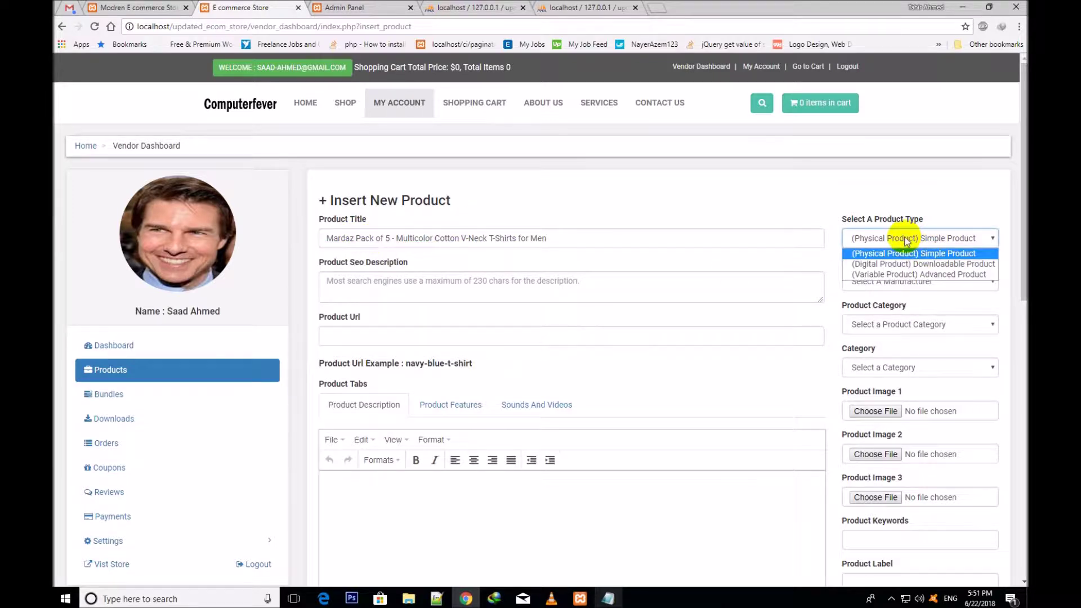
click(899, 276)
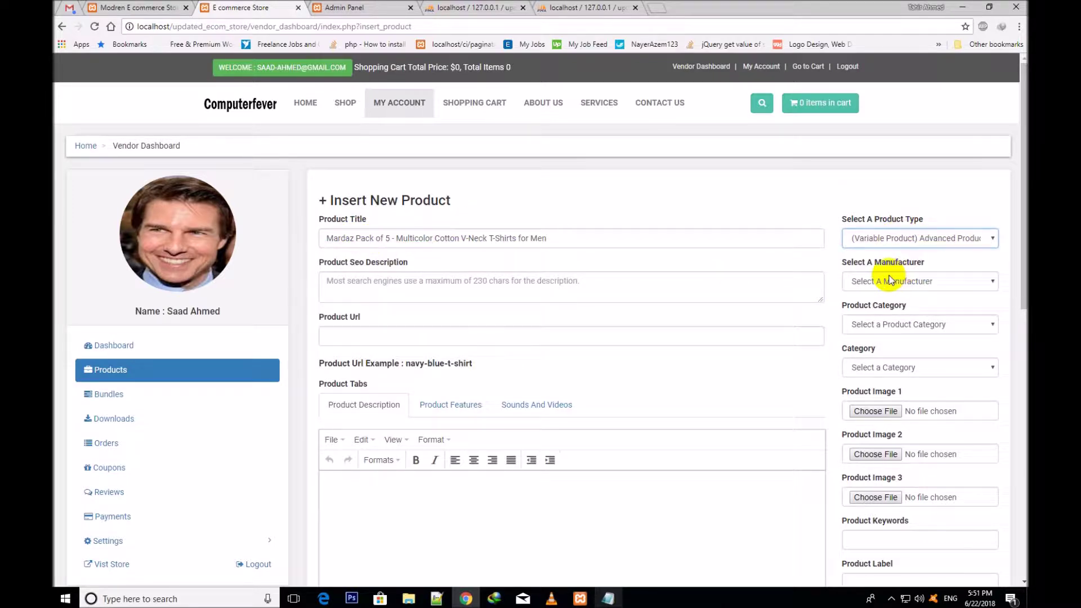
click(564, 277)
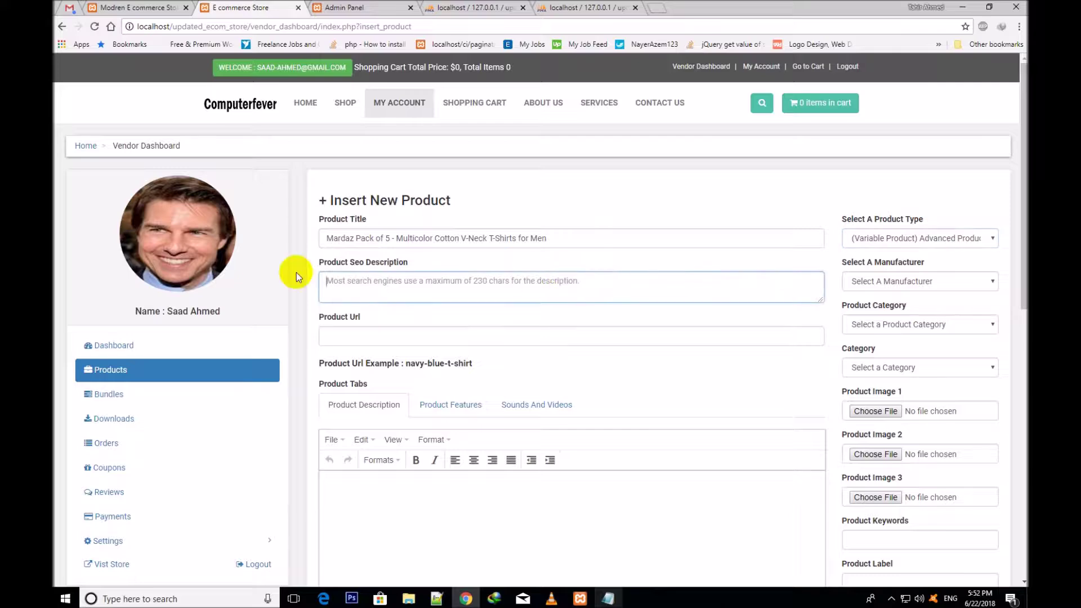
click(608, 599)
mouse_move(590, 300)
mouse_down()
mouse_move(476, 264)
mouse_move(598, 302)
mouse_up()
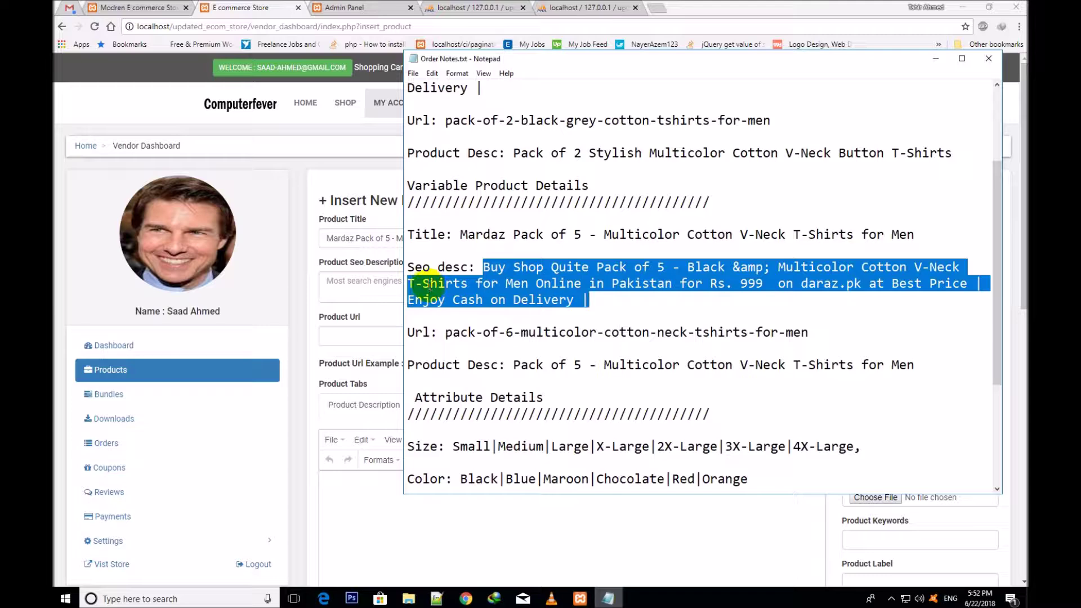
click(372, 294)
key(ctrl+v)
Paste 'pack-of-6-multicolor-cotton-neck-tshirts-for-men' into Product Url
click(361, 332)
click(608, 599)
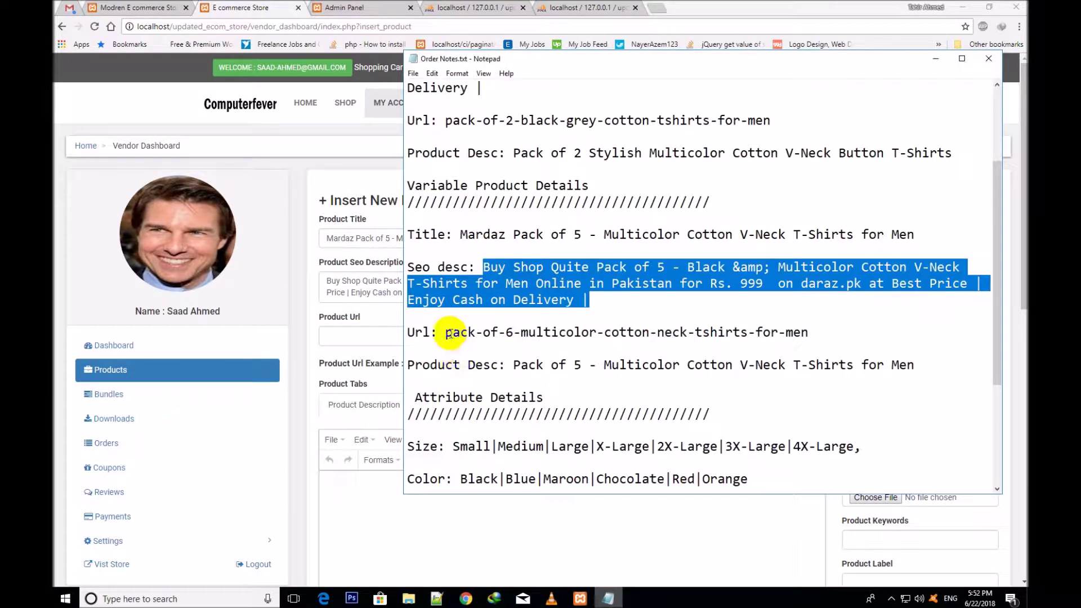
click(446, 333)
drag(446, 333, 892, 335)
key(ctrl+c)
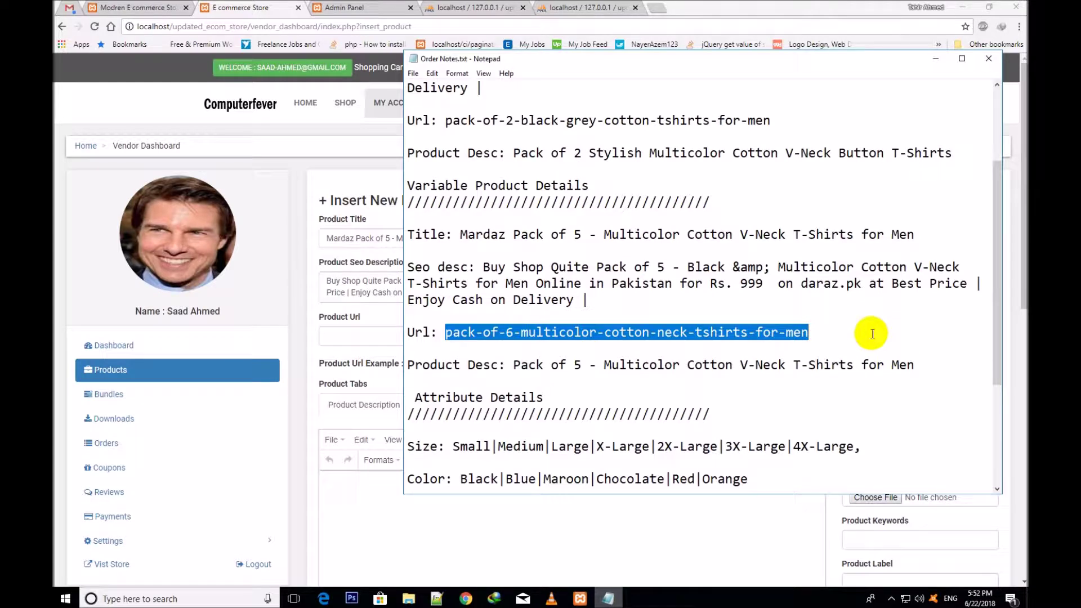
click(382, 332)
key(ctrl+v)
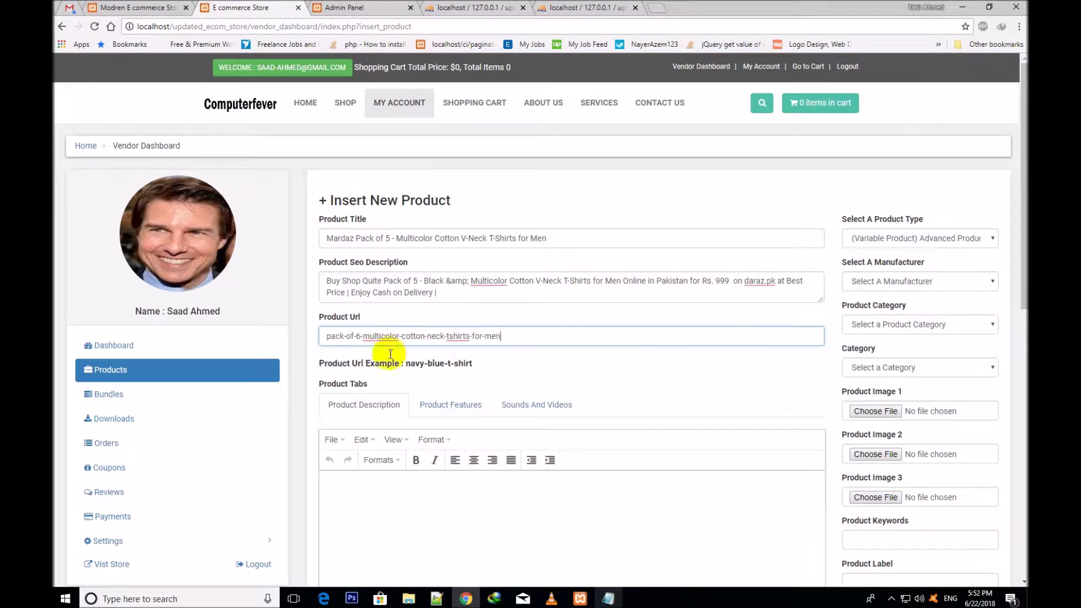
scroll(1019, 277, down, 4)
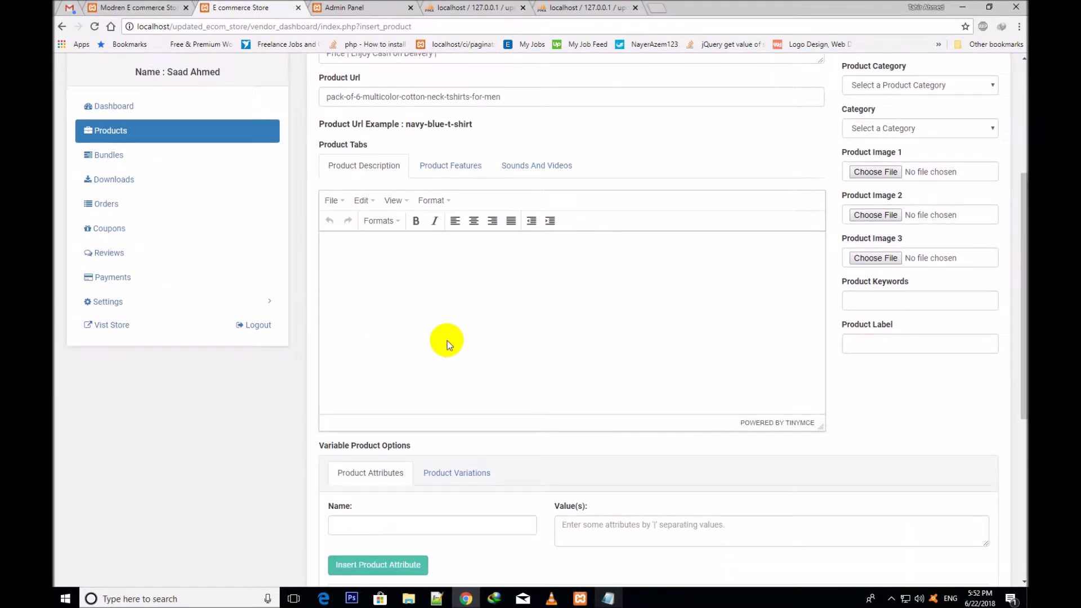
Paste the variable product's description line from the order notes into the description editor
click(608, 598)
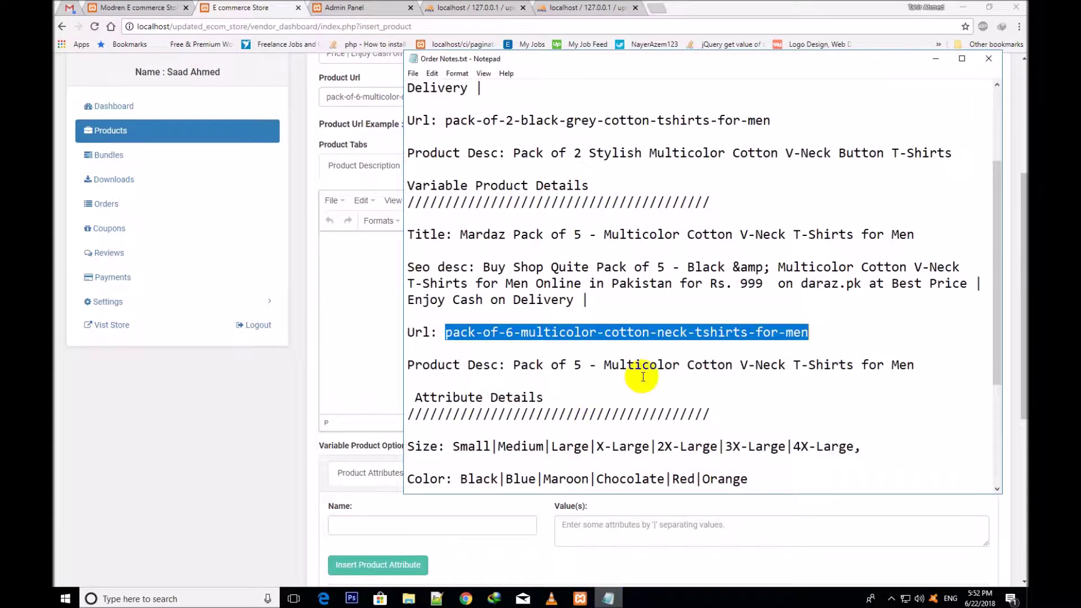
drag(946, 365, 515, 359)
click(342, 292)
key(ctrl+v)
Set manufacturer to Kane Bender, product category to T-Shirts and category to Men
scroll(790, 333, up, 3)
click(897, 219)
click(882, 277)
click(885, 264)
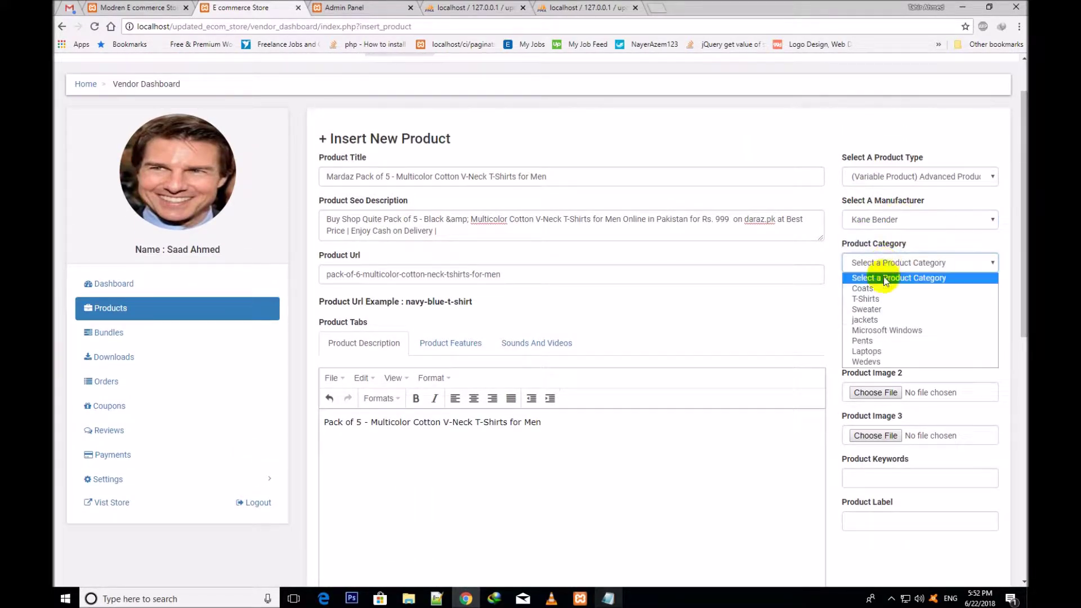
click(882, 301)
click(882, 306)
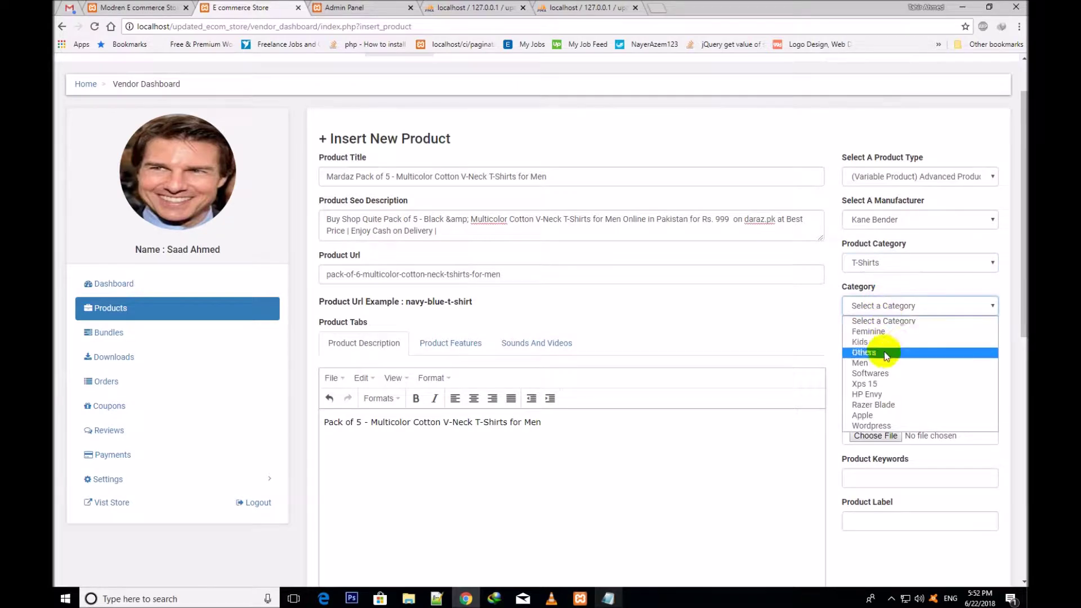
click(883, 366)
Choose Variable-T-shirt.jpg as Product Image 1
click(881, 351)
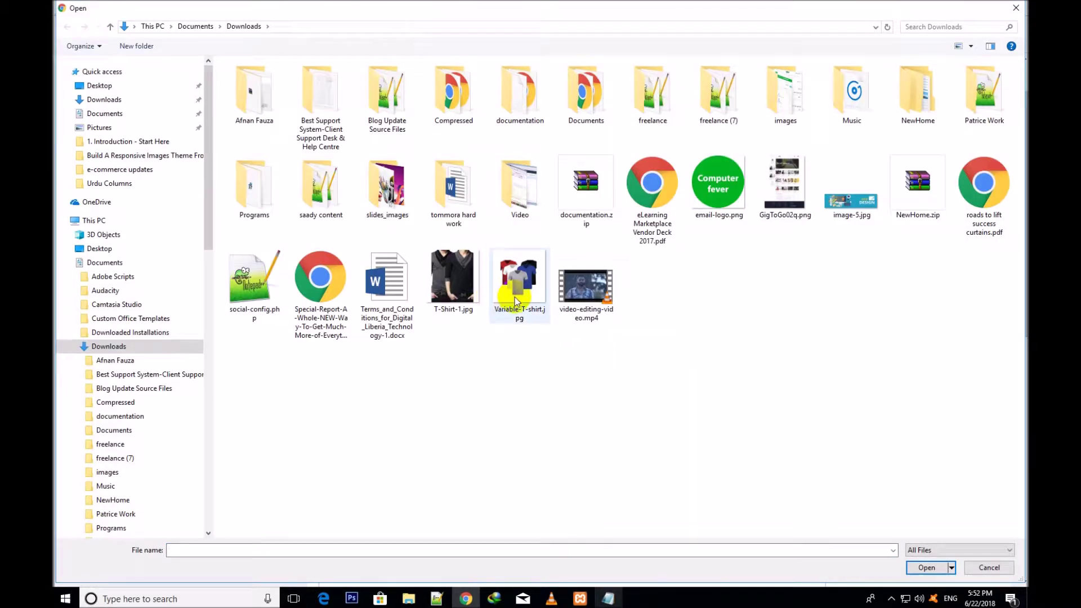
double_click(516, 301)
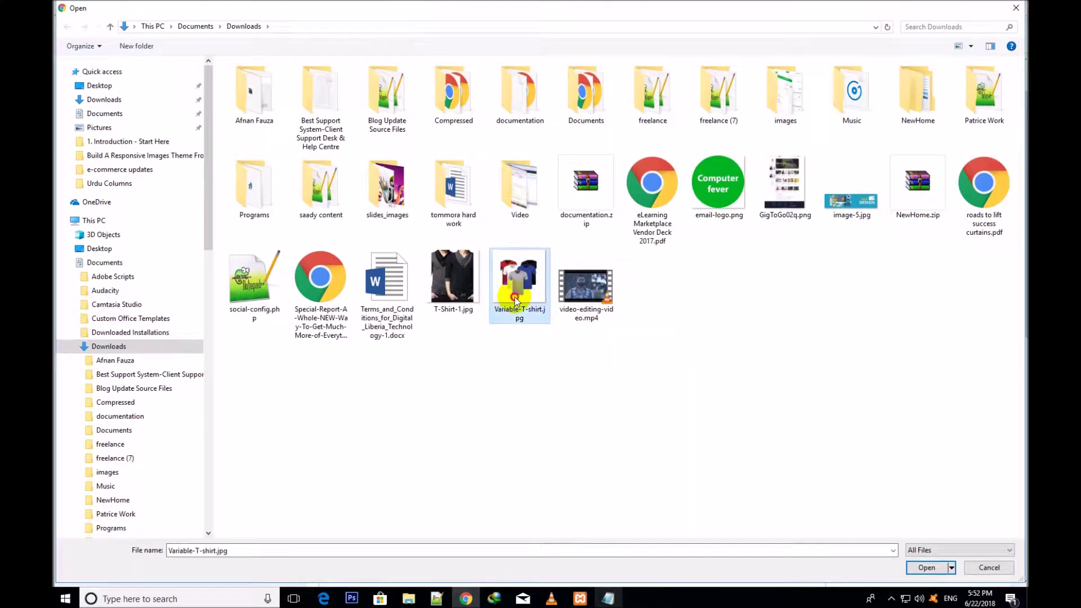
scroll(1013, 306, down, 3)
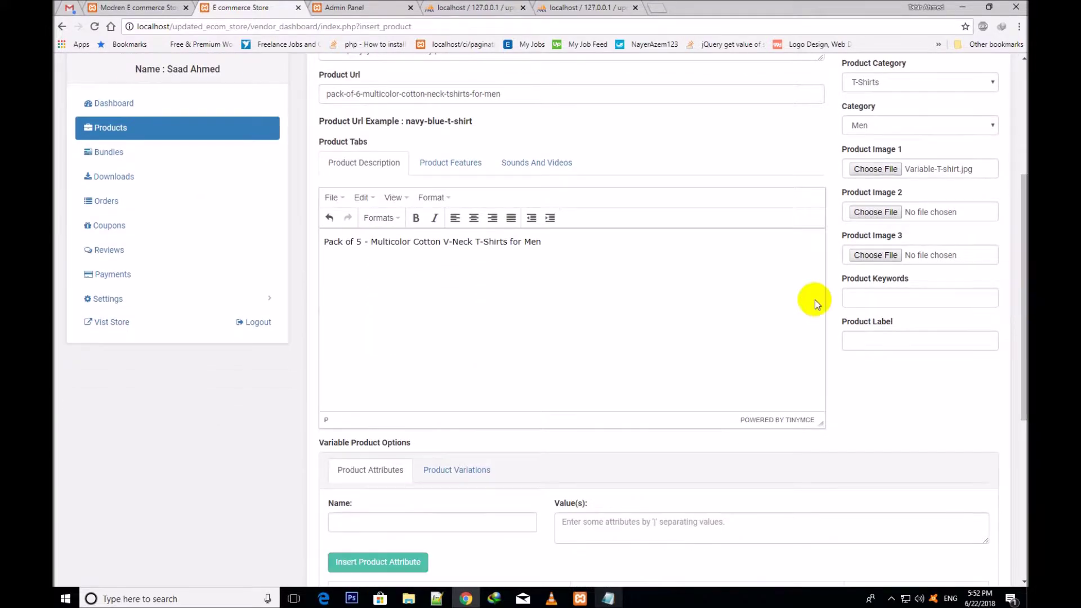
Set Product Keywords to T-Shirt from the suggestions and copy it into Product Label
click(870, 292)
text(T-Shirt)
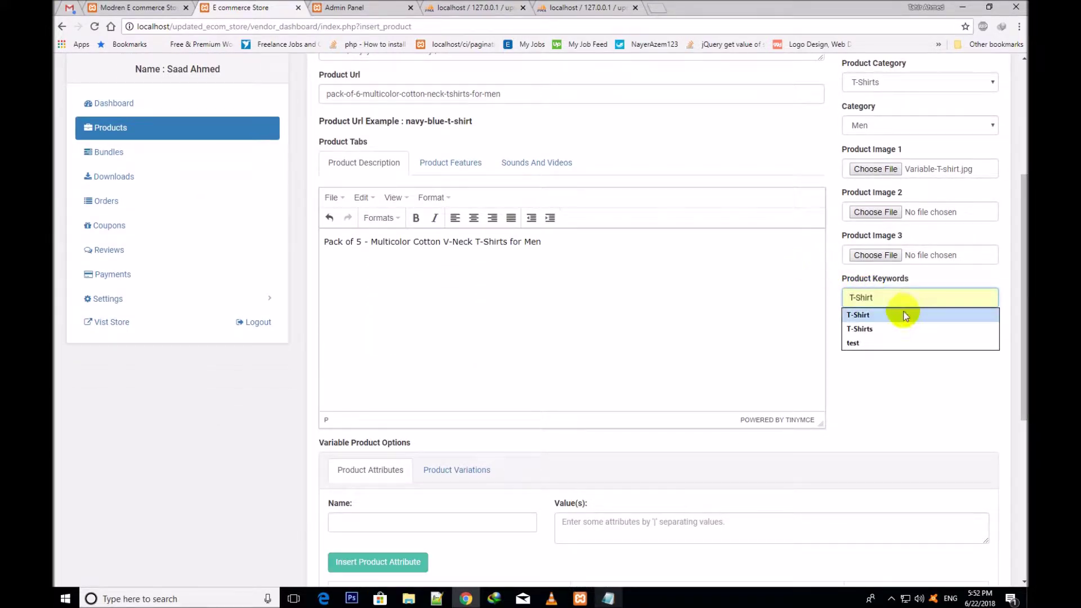
click(904, 315)
triple_click(887, 299)
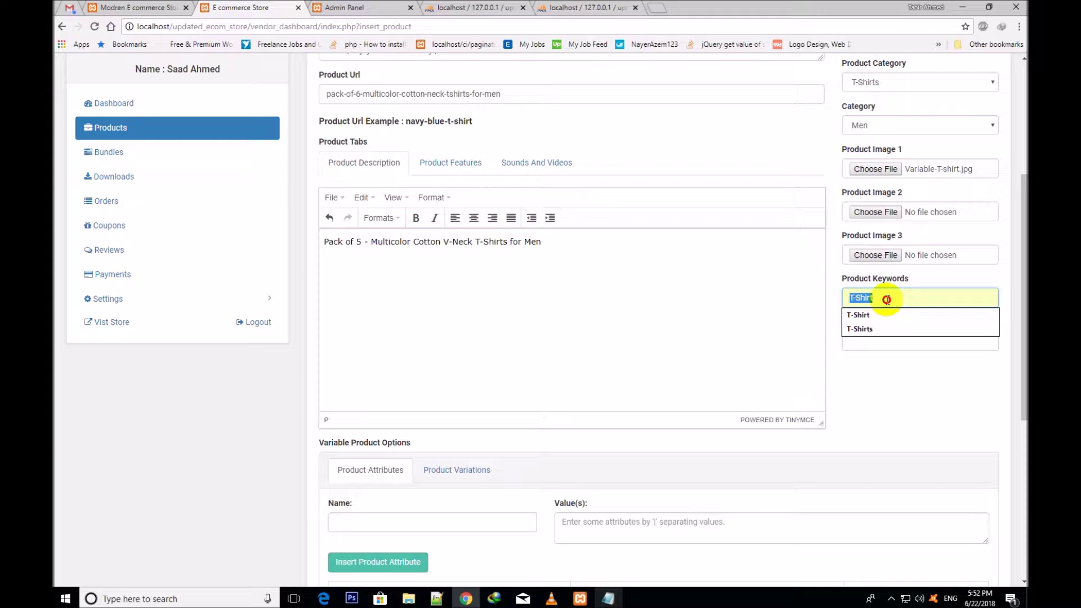
key(ctrl+c)
click(873, 333)
key(ctrl+v)
drag(1024, 304, 1023, 361)
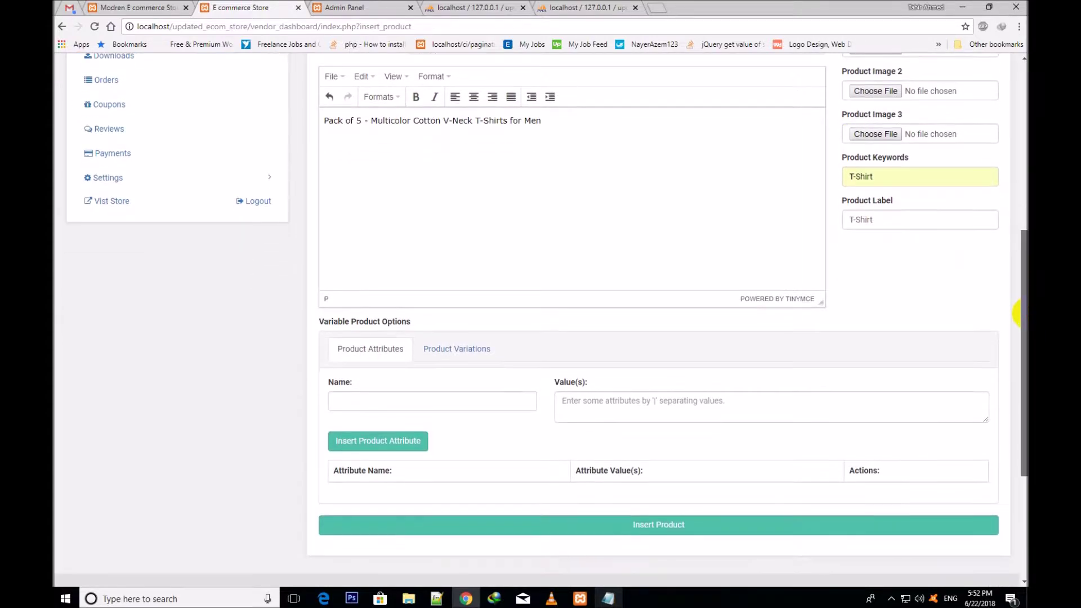
Highlight the Variable Product Options heading and reveal the Product Attributes section
triple_click(386, 323)
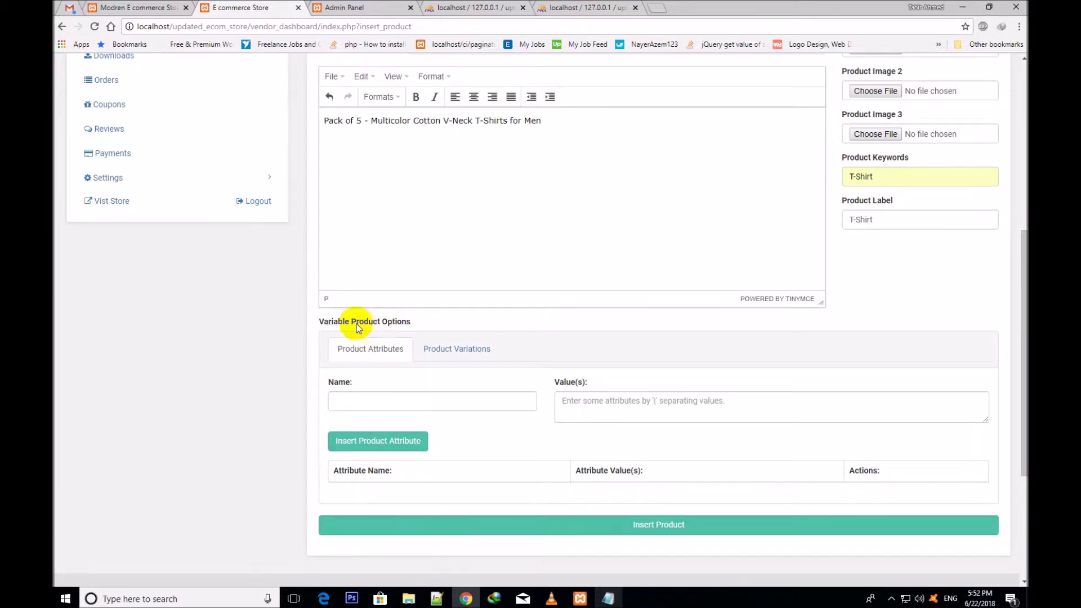
triple_click(358, 326)
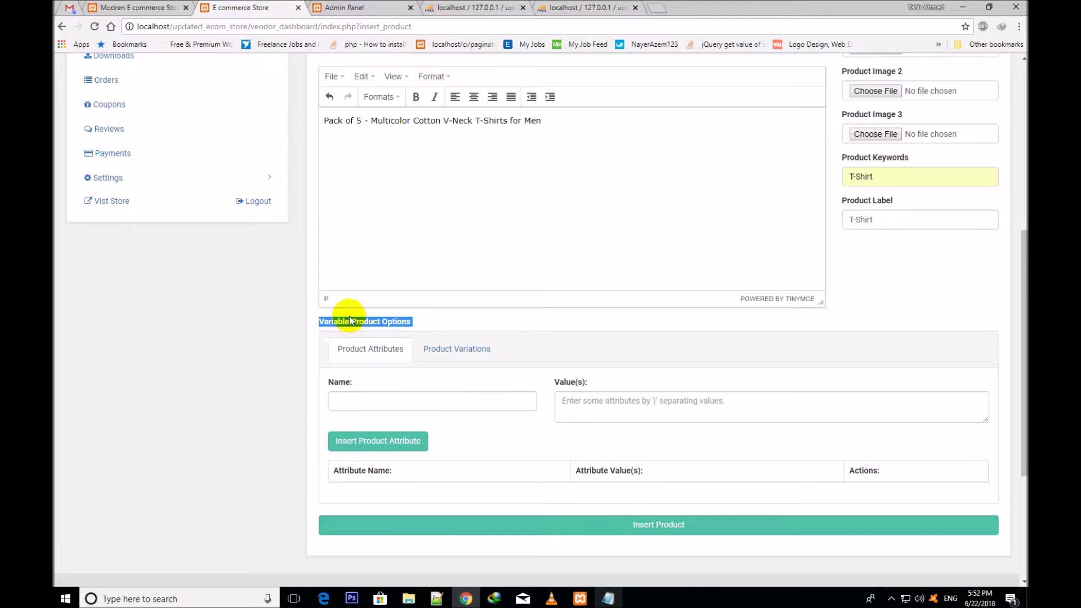
click(346, 347)
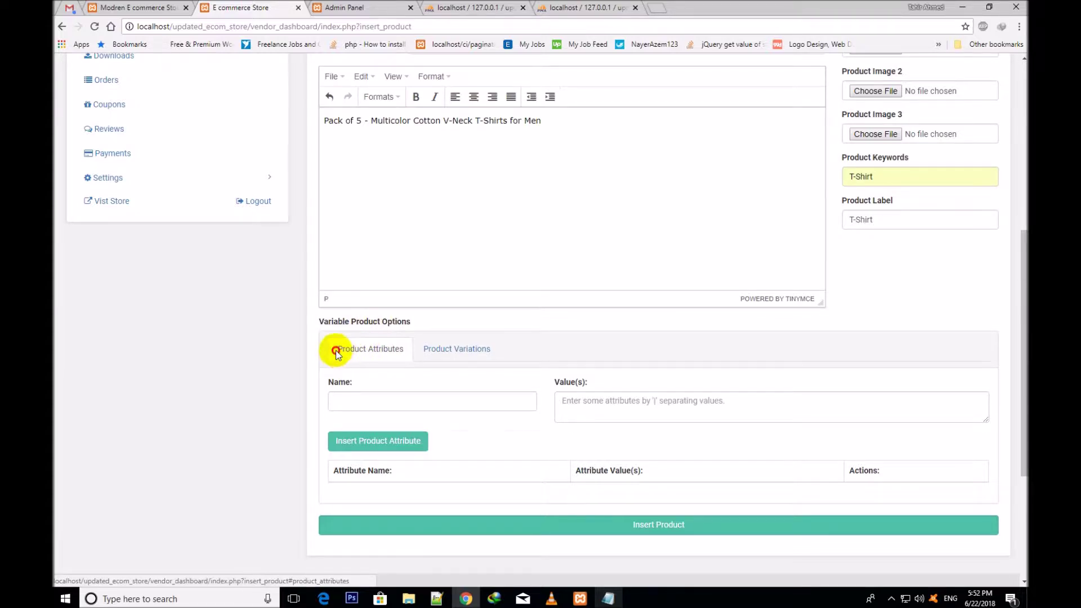
double_click(366, 351)
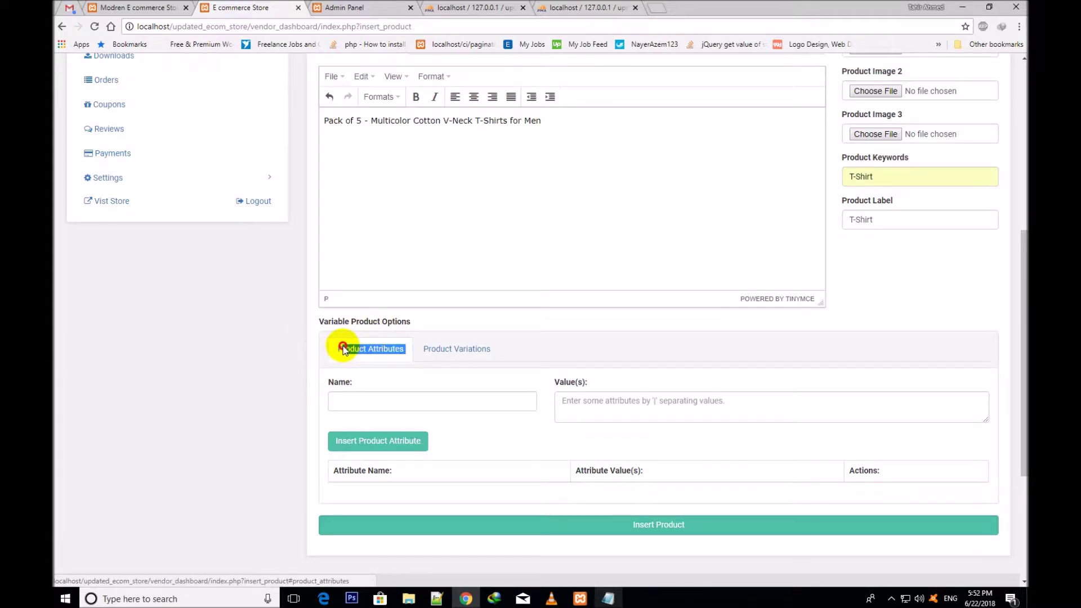
Try the attribute Name and Value(s) fields, then switch to the storefront tab
click(391, 397)
click(413, 390)
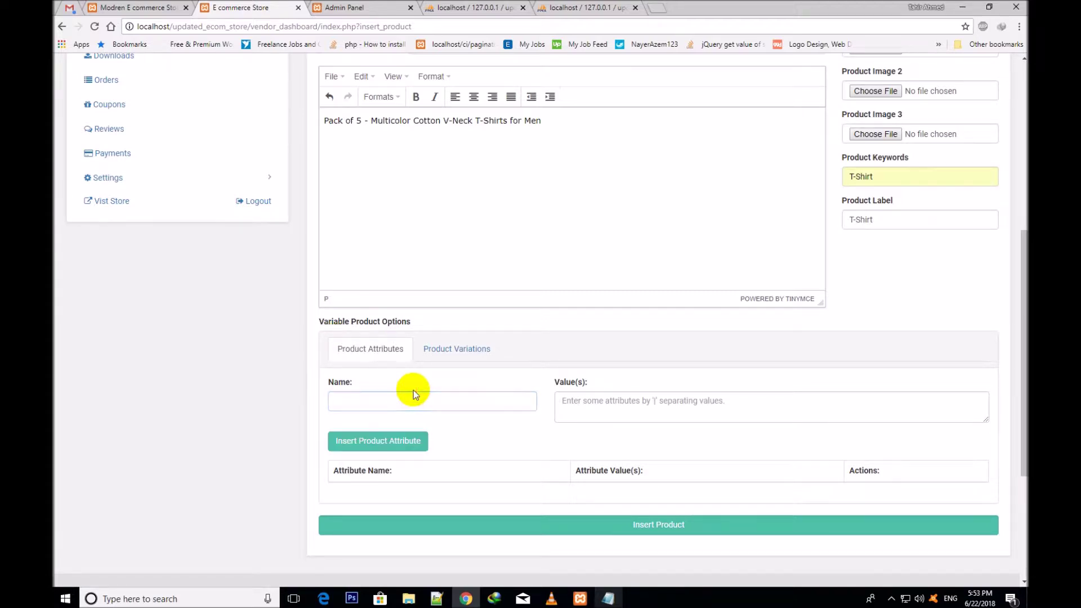
click(386, 394)
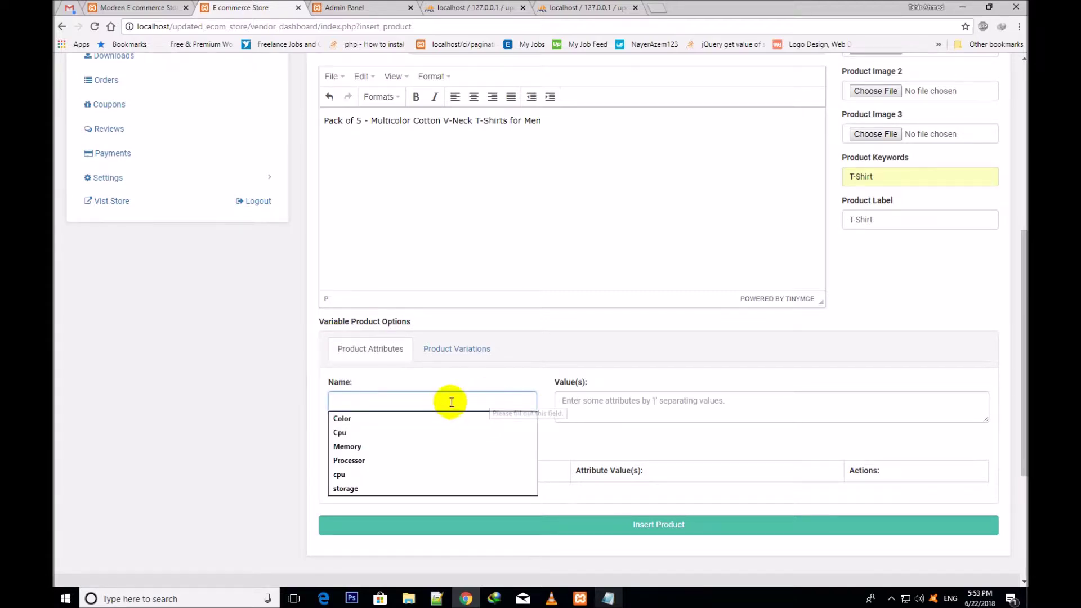
click(494, 395)
click(466, 397)
click(650, 413)
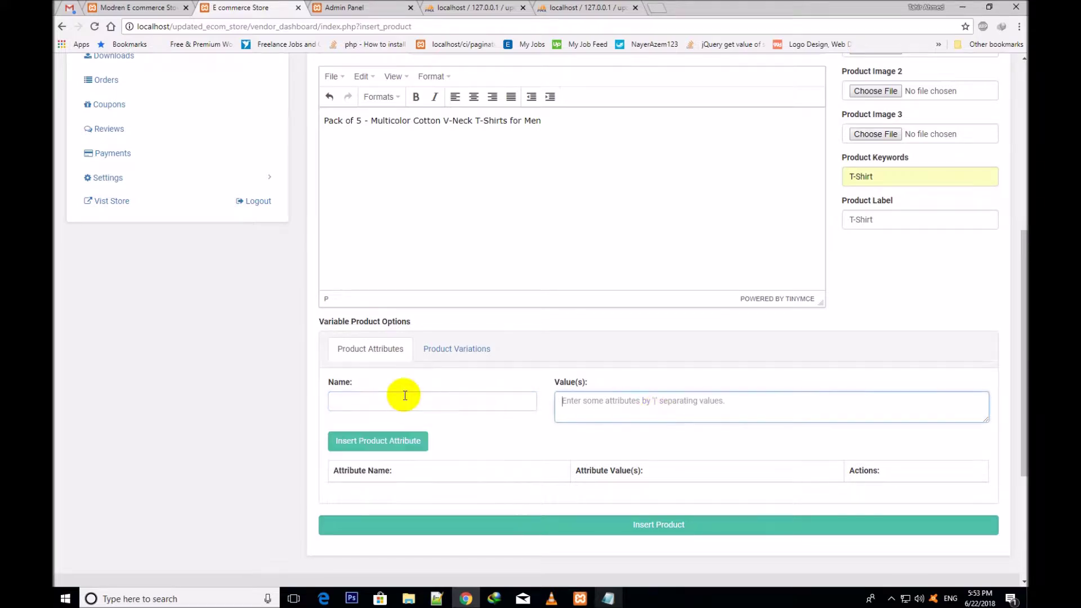
double_click(333, 382)
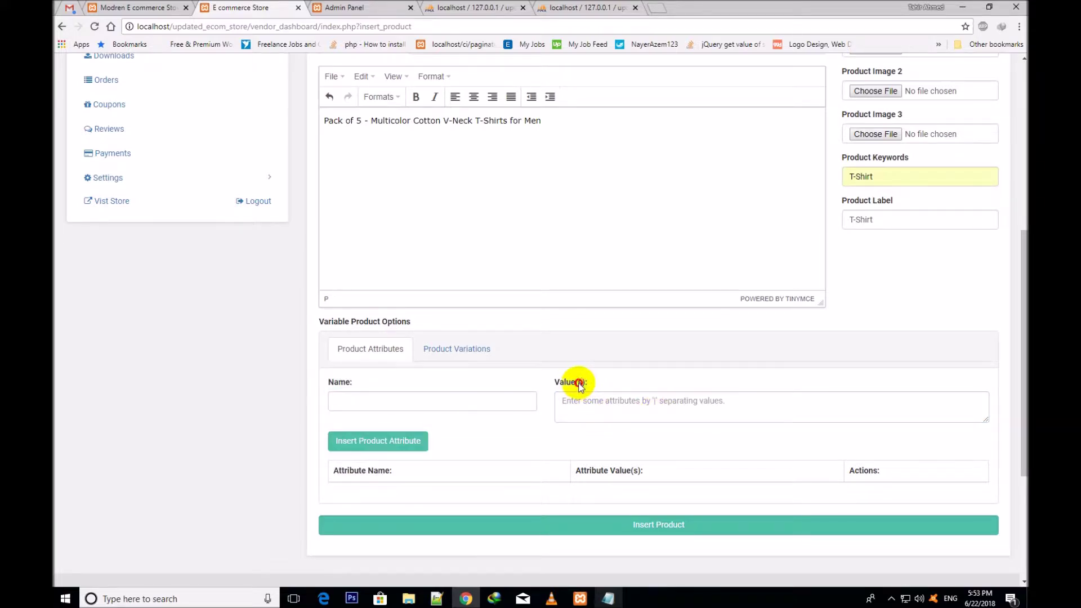
click(454, 394)
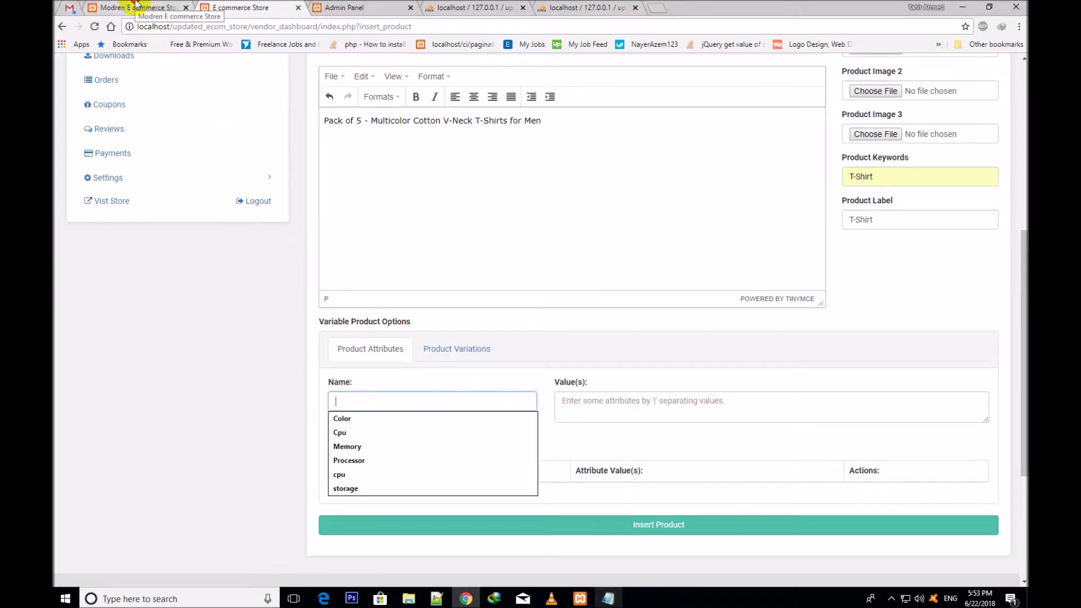
click(135, 6)
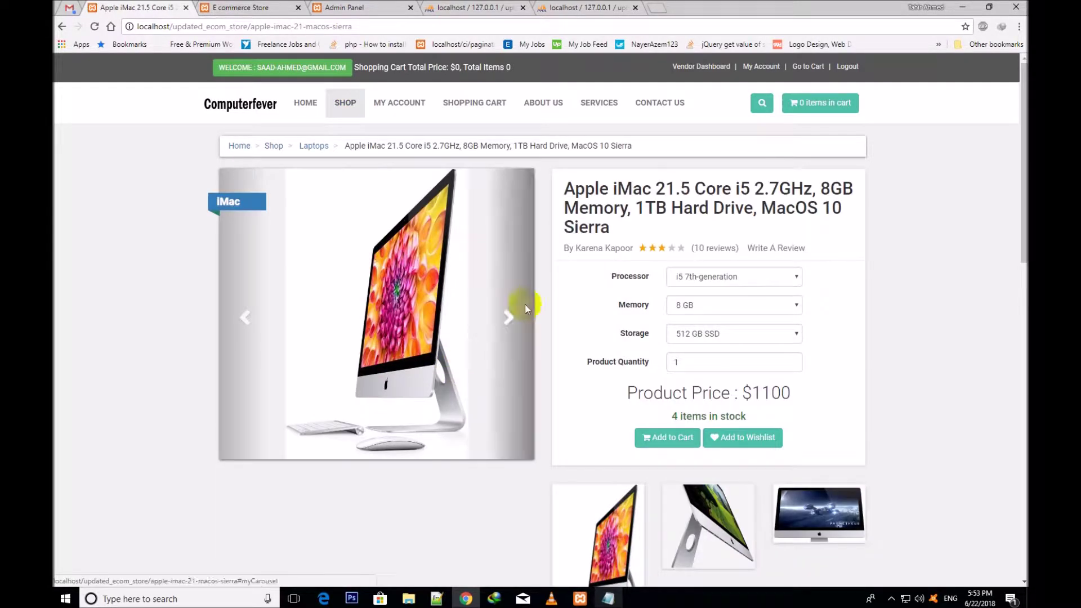
Compare the iMac's Processor option label with the form's Value(s) label
drag(648, 277, 617, 278)
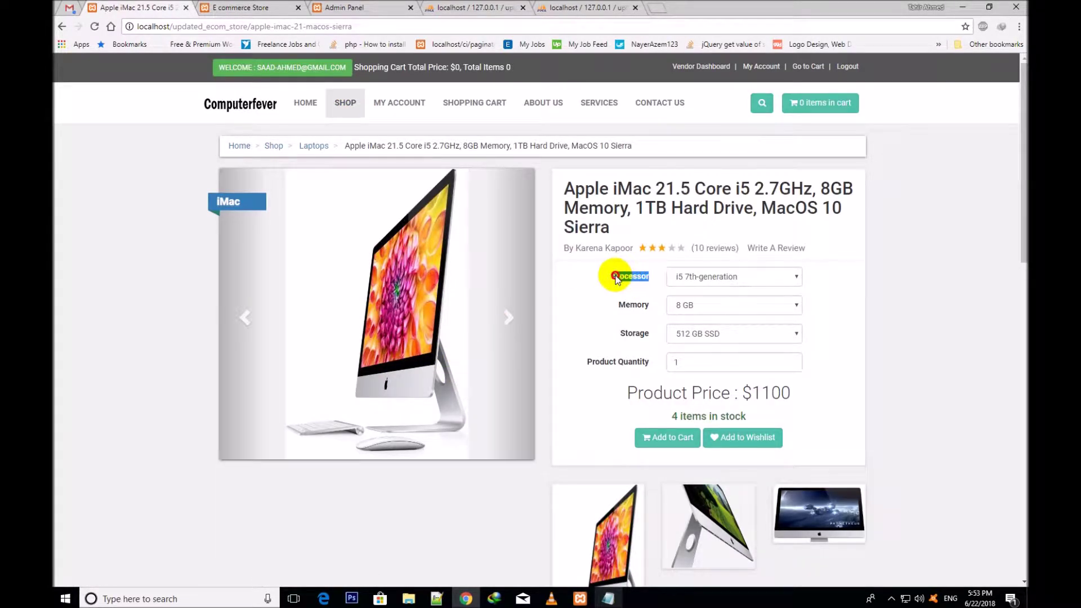
click(222, 8)
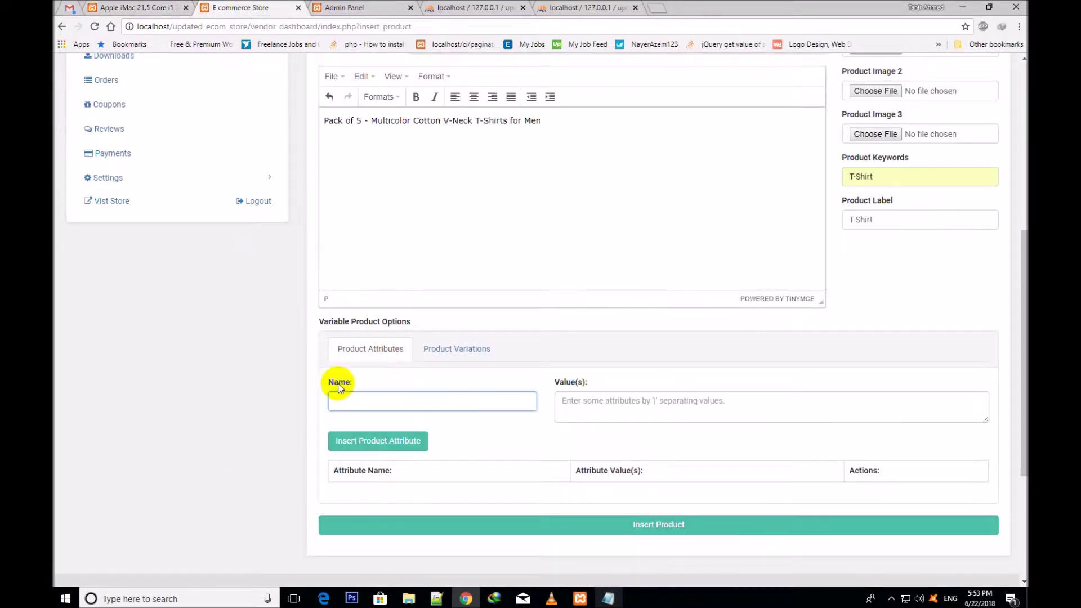
click(570, 382)
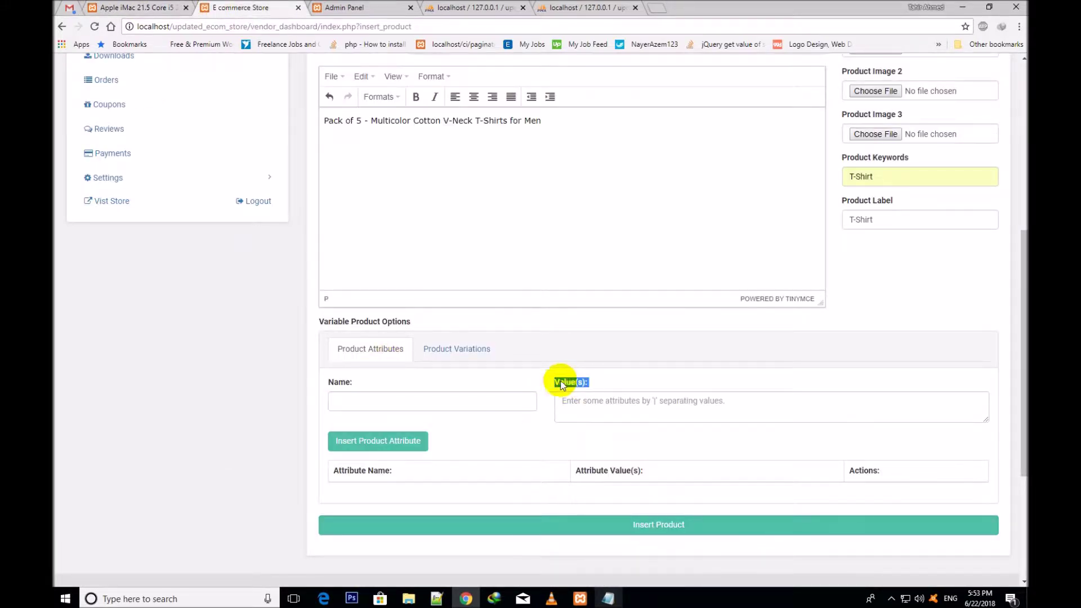
click(112, 7)
Inspect the iMac's Processor, Storage and Memory choices, keeping the i5 7th-generation processor
click(704, 277)
click(694, 303)
click(694, 340)
click(694, 346)
click(694, 307)
click(694, 319)
click(705, 277)
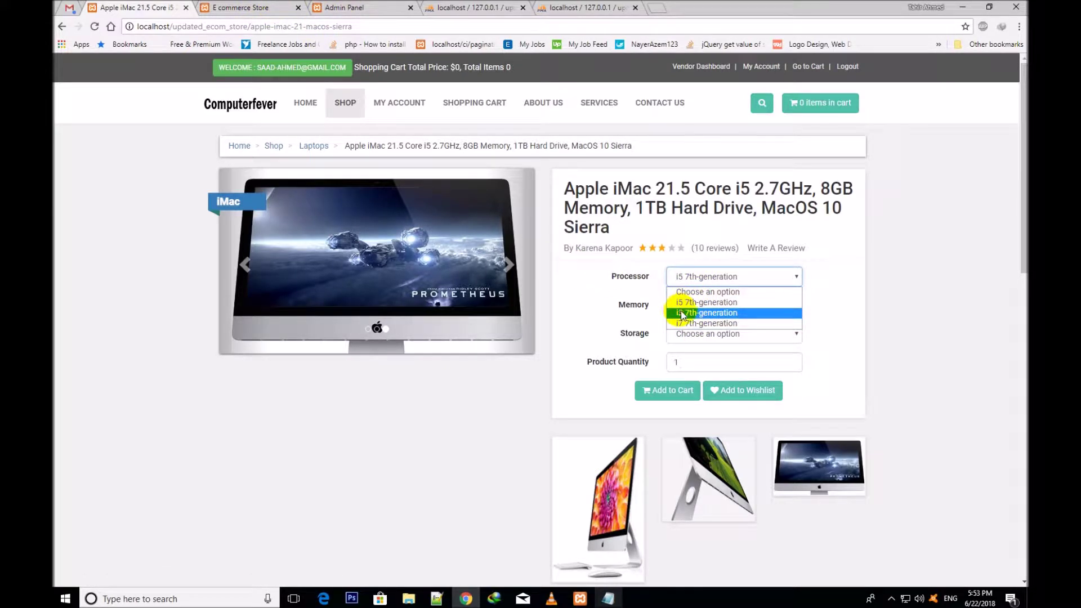
Return to the insert-product form and select 'T-Shirts' in the product title
key(ctrl+Tab)
click(566, 402)
click(353, 406)
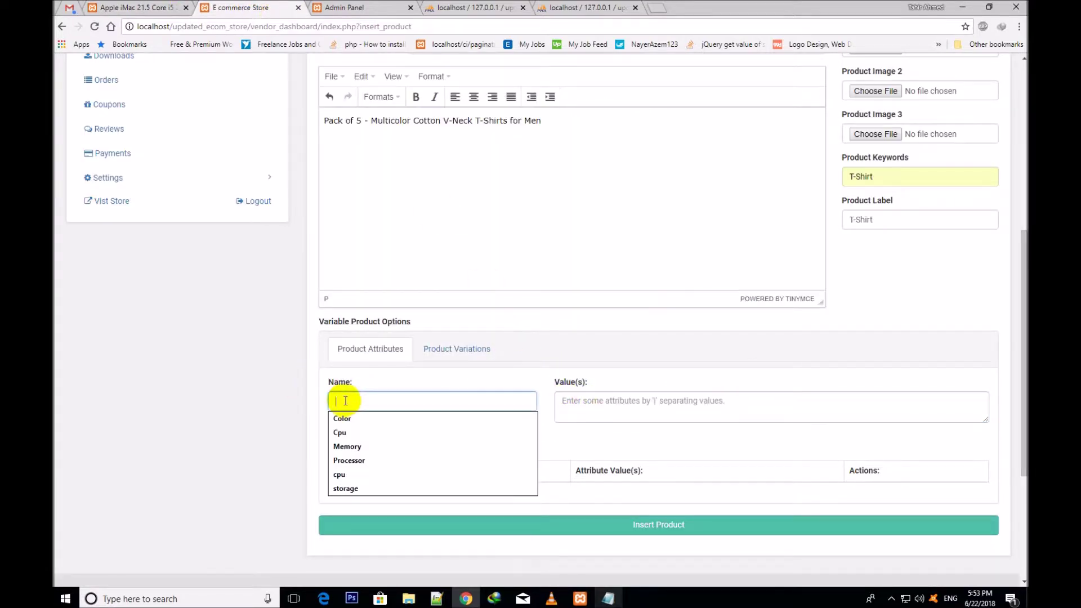
click(366, 379)
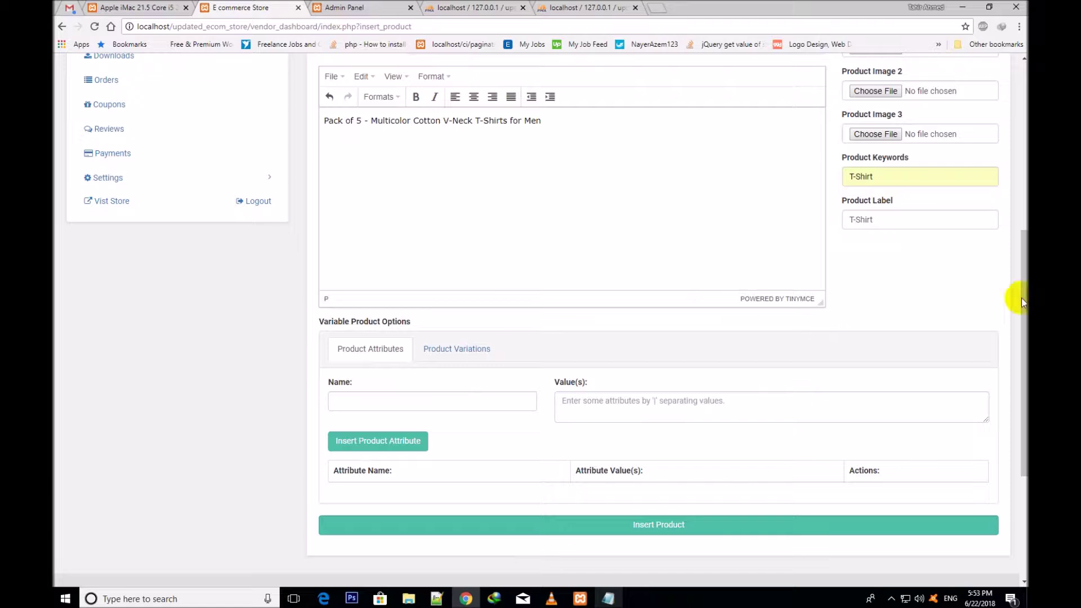
scroll(1021, 302, up, 6)
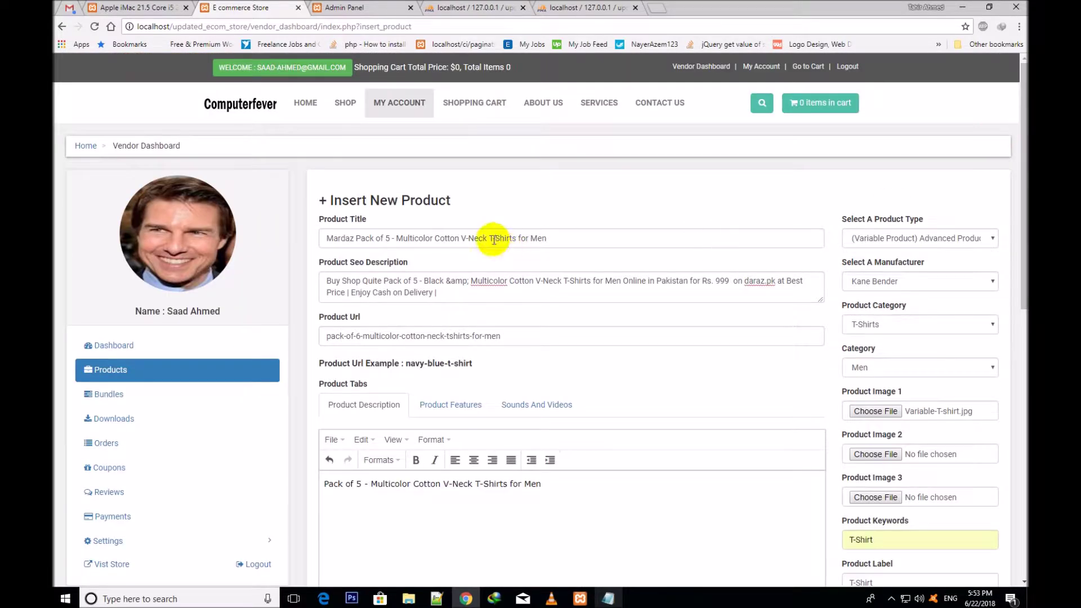
drag(516, 238, 489, 242)
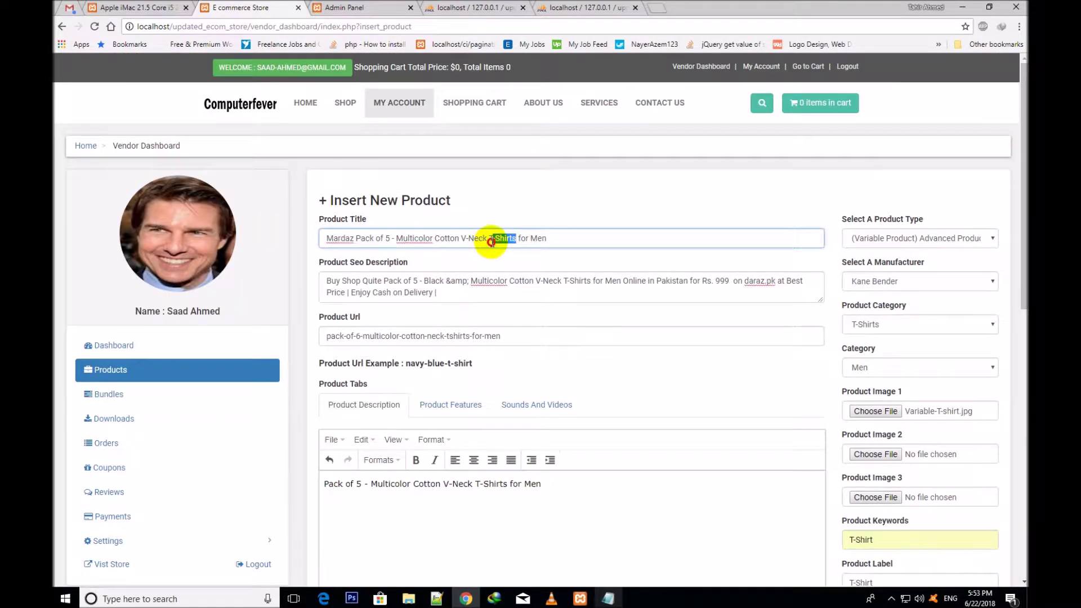
Copy 'Size' from the order notes' Attribute Details into the attribute Name field
drag(1022, 158, 1014, 358)
click(361, 331)
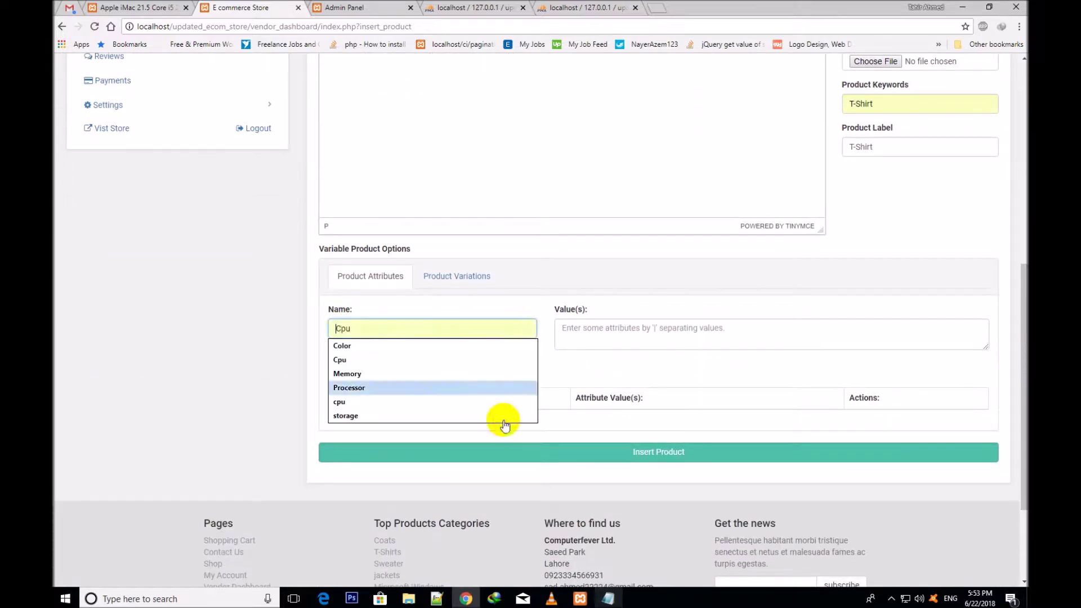
click(608, 599)
click(591, 429)
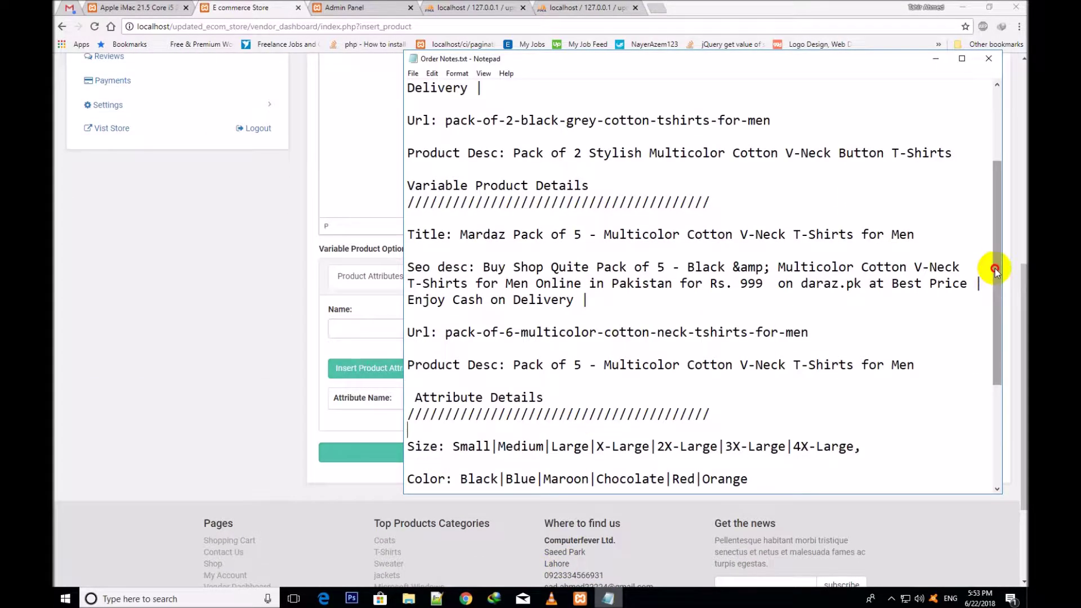
drag(991, 268, 990, 341)
drag(555, 267, 413, 269)
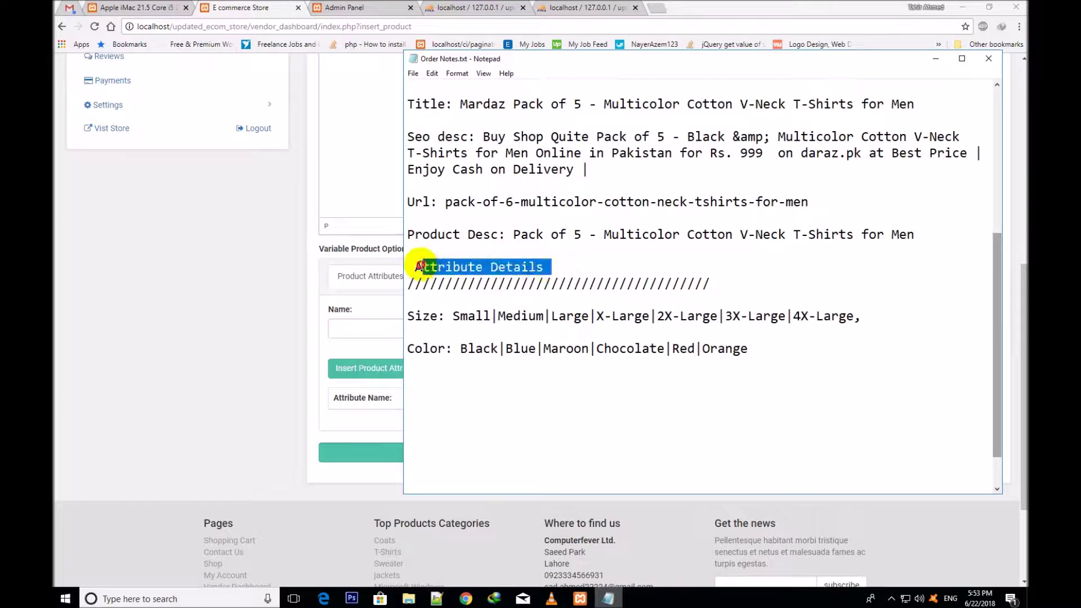
click(417, 299)
drag(438, 319, 404, 322)
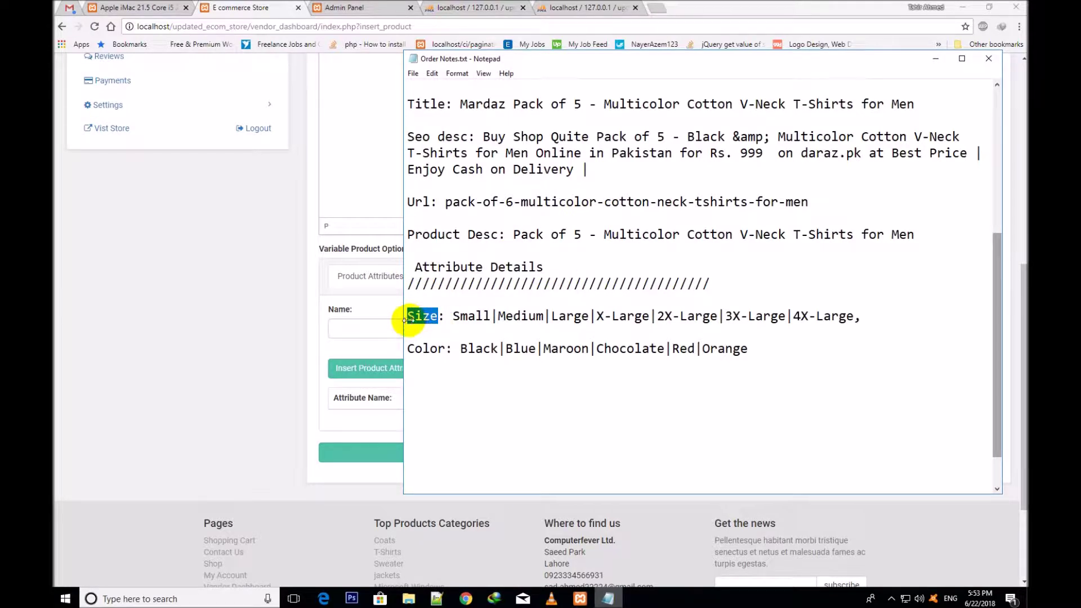
key(ctrl+c)
click(345, 330)
key(ctrl+v)
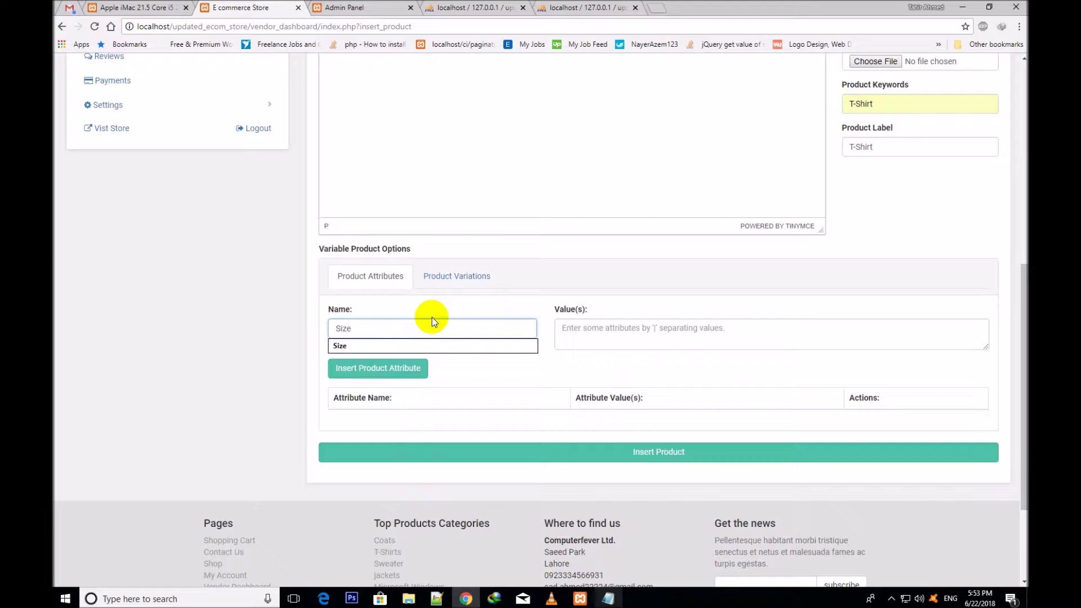
Copy the list of sizes from the order notes
click(608, 599)
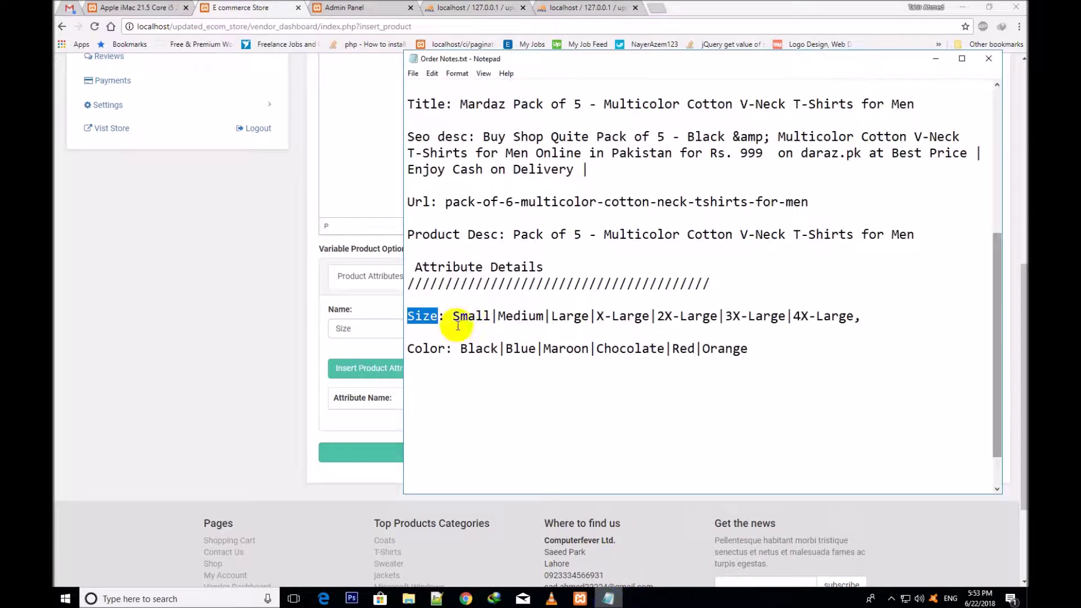
drag(453, 318, 851, 314)
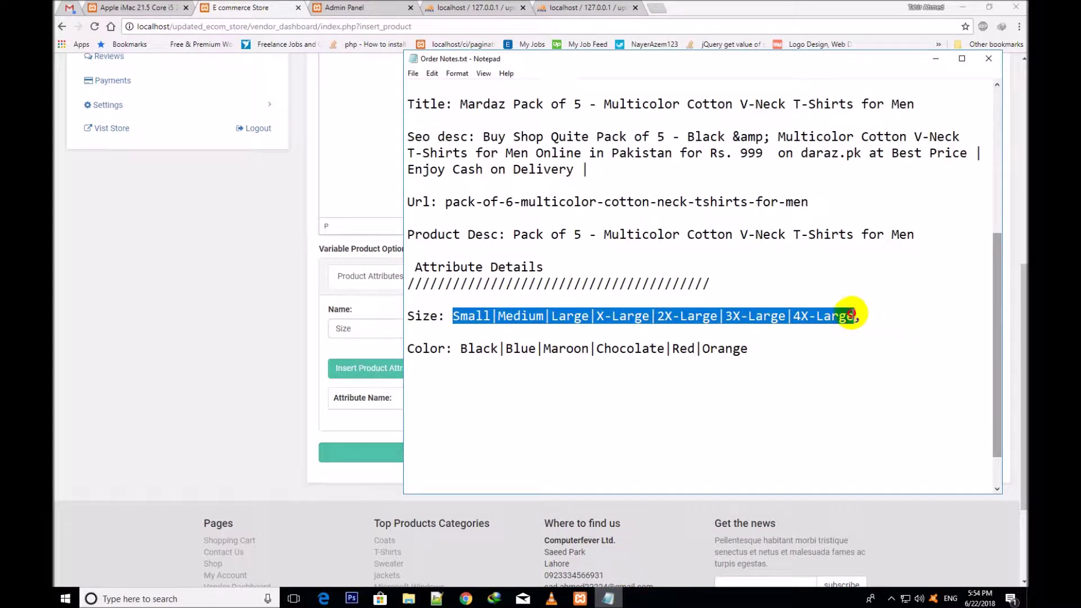
right_click(792, 311)
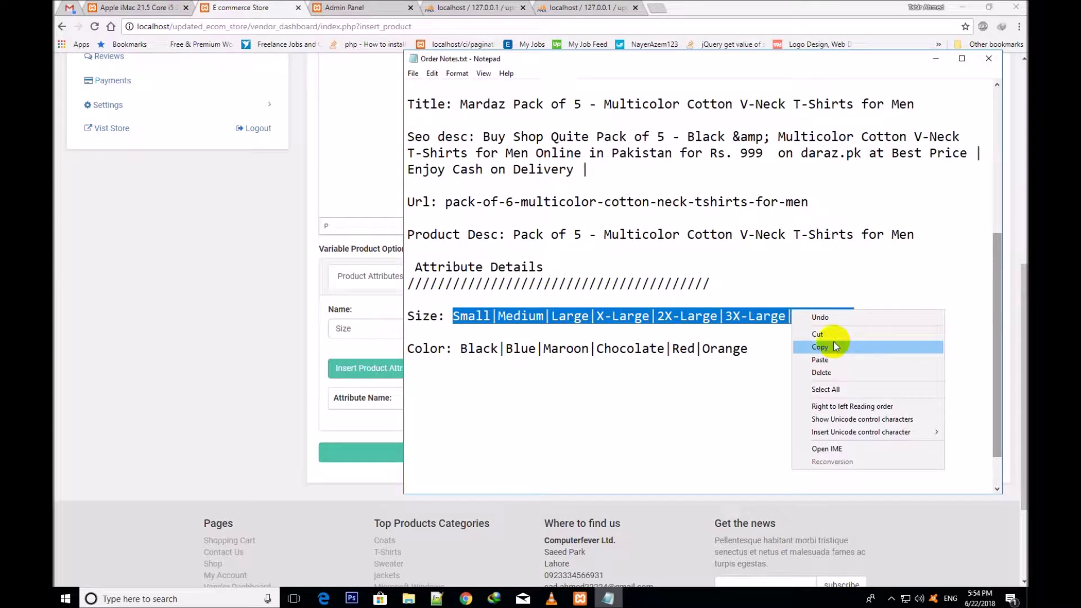
click(834, 344)
click(367, 327)
Paste the sizes into Value(s), ending at 4X-Large without the extra 5X-Large
click(565, 329)
key(ctrl+v)
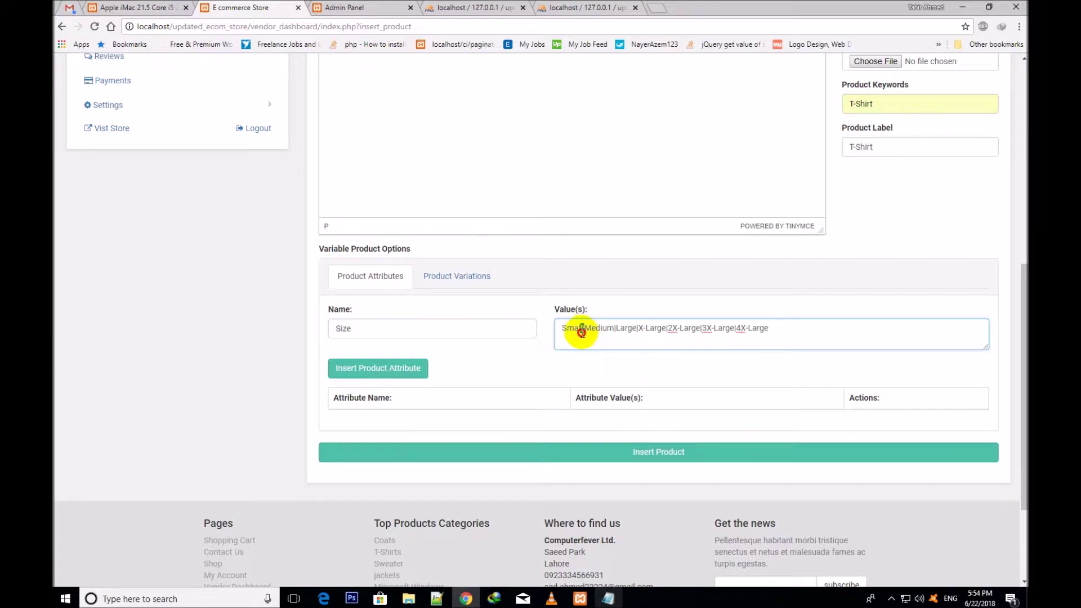
click(637, 331)
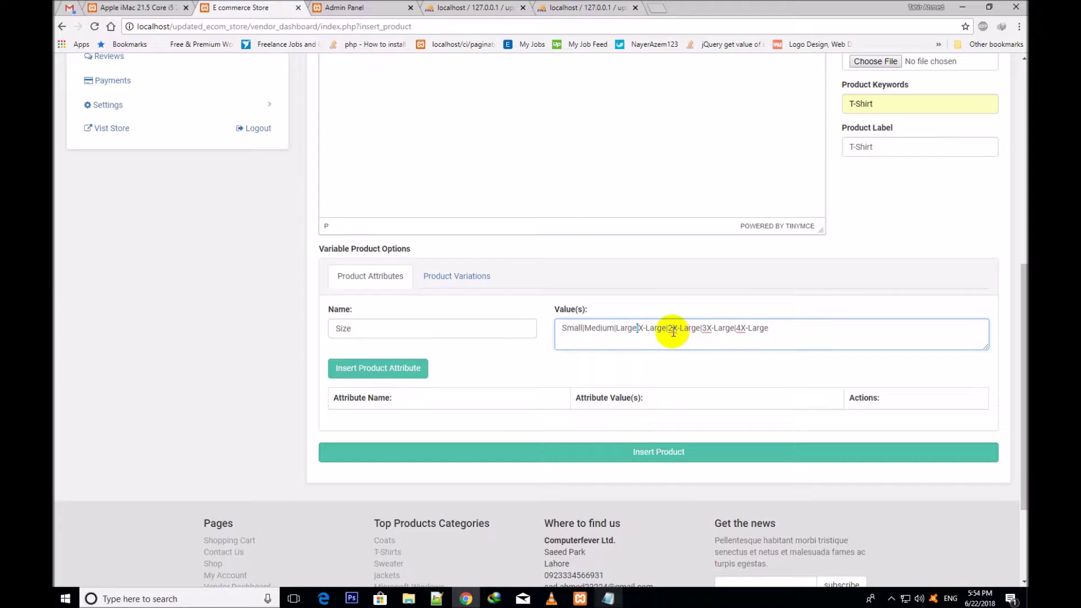
click(666, 331)
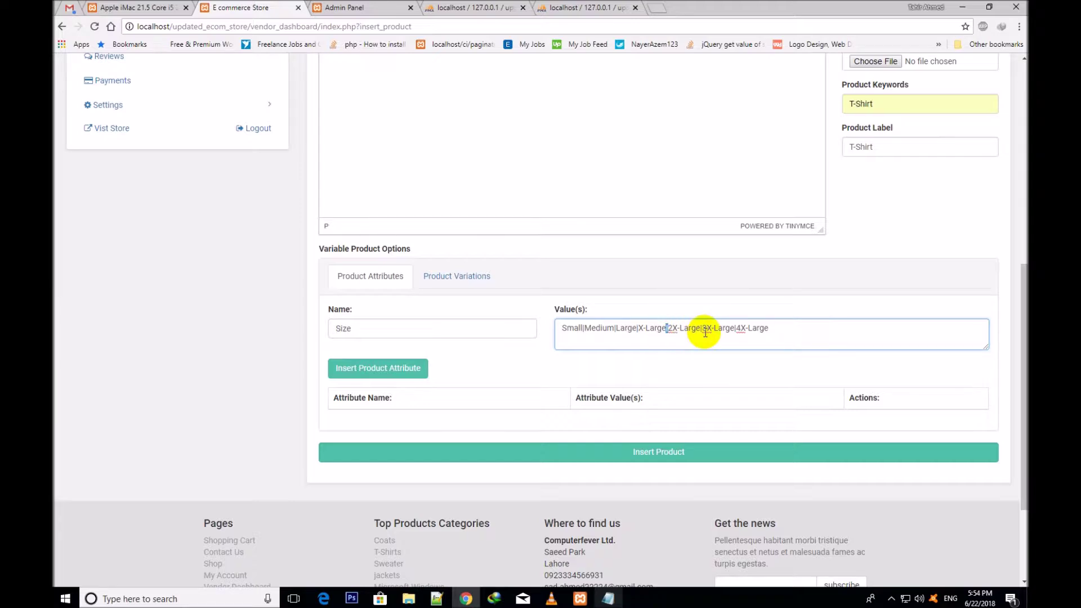
click(699, 331)
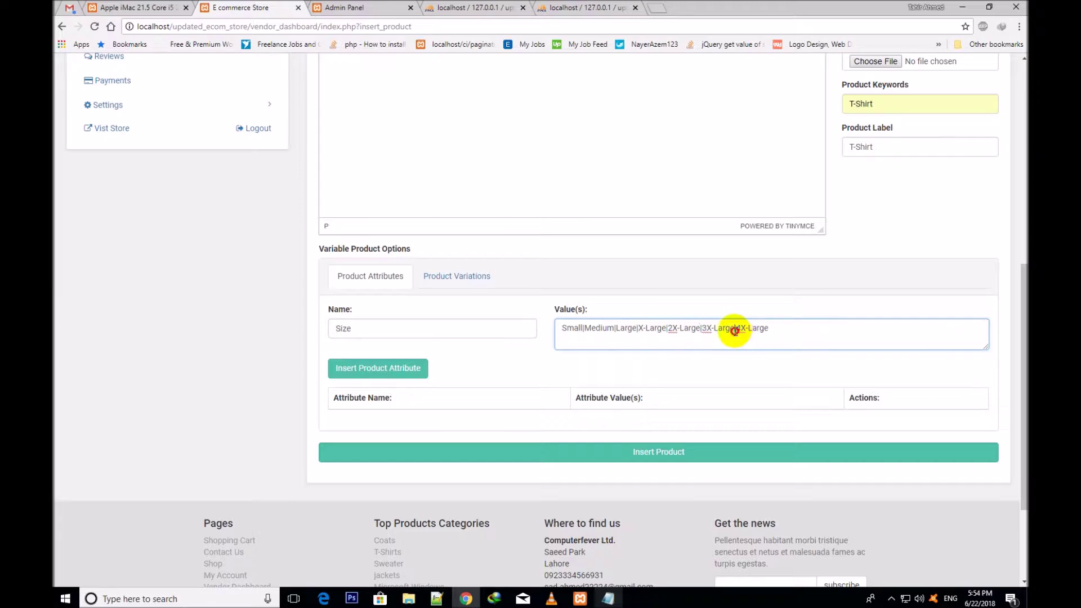
click(785, 328)
text(|)
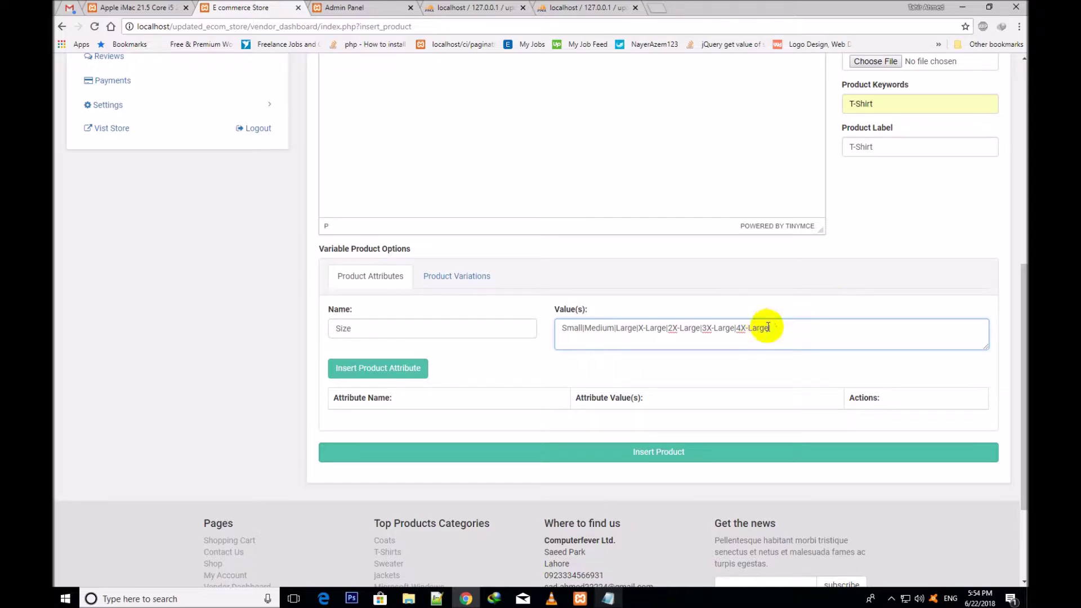
drag(767, 327, 739, 333)
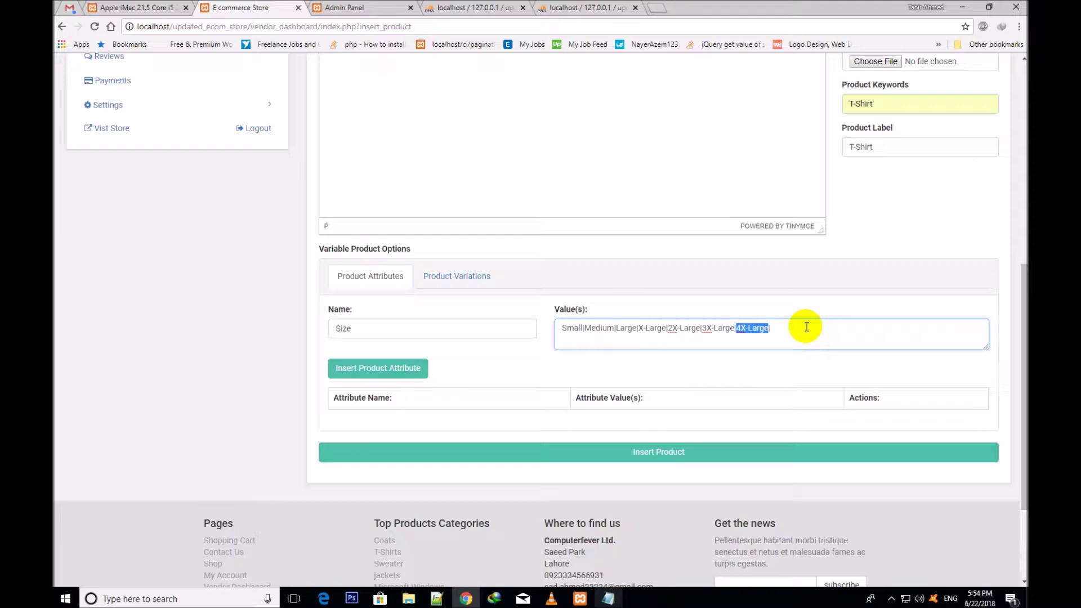
key(ctrl+v)
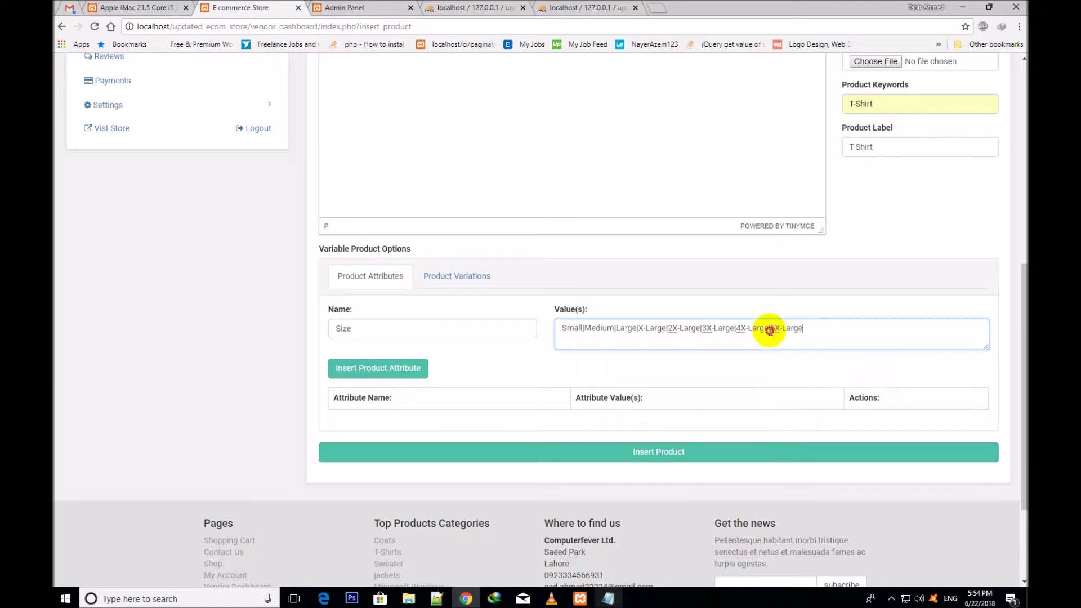
drag(786, 333, 833, 334)
key(BackSpace)
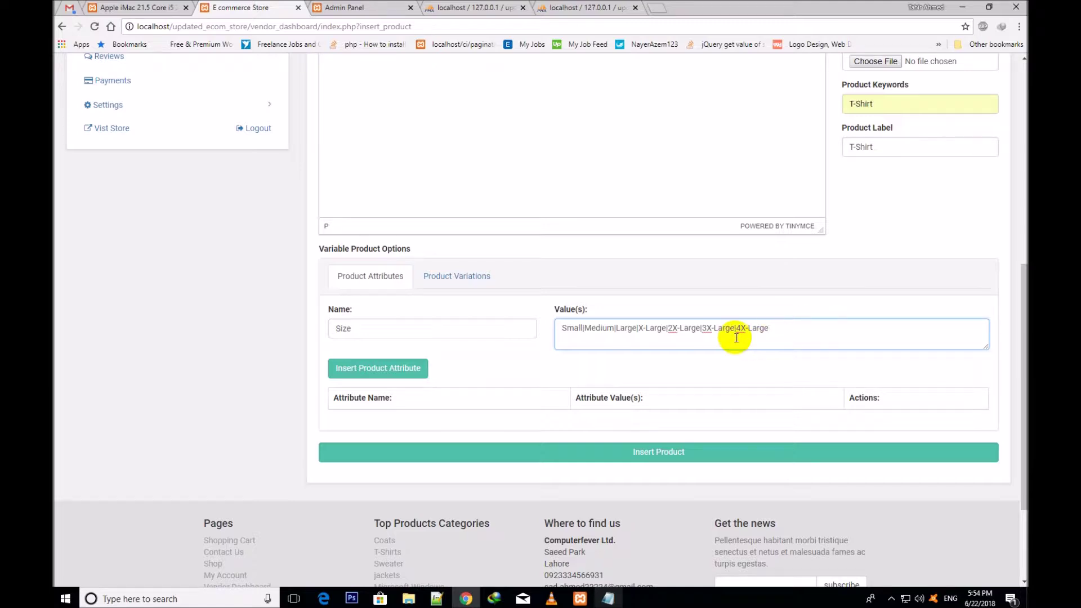
Insert the Size attribute into the Product Attributes table
click(415, 366)
click(395, 372)
triple_click(577, 424)
click(579, 421)
click(365, 328)
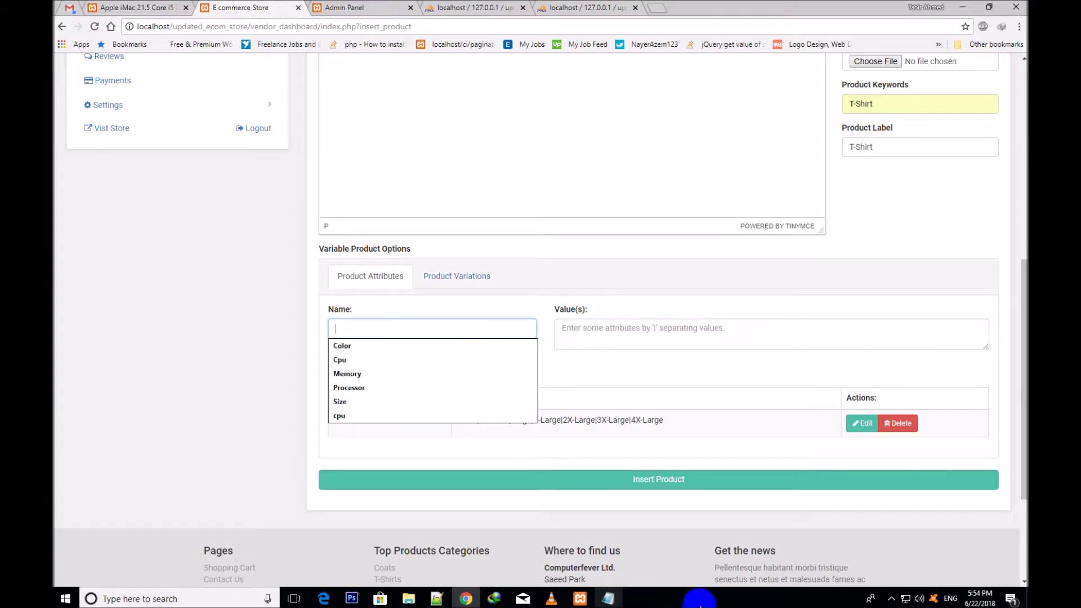
Copy 'Color' from the order notes into the attribute Name field
click(608, 598)
click(475, 352)
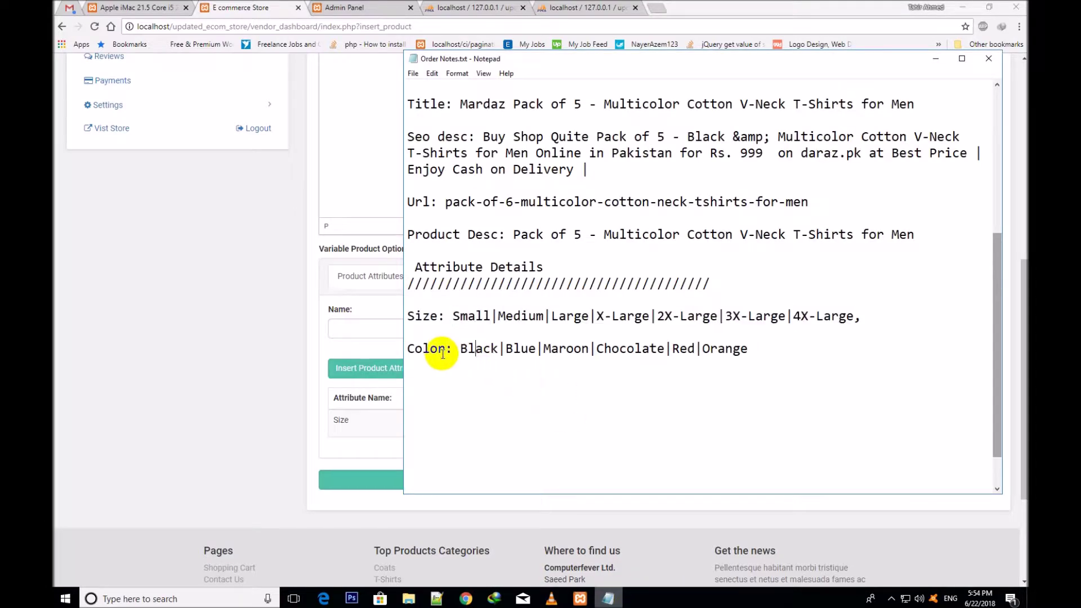
drag(435, 346, 357, 350)
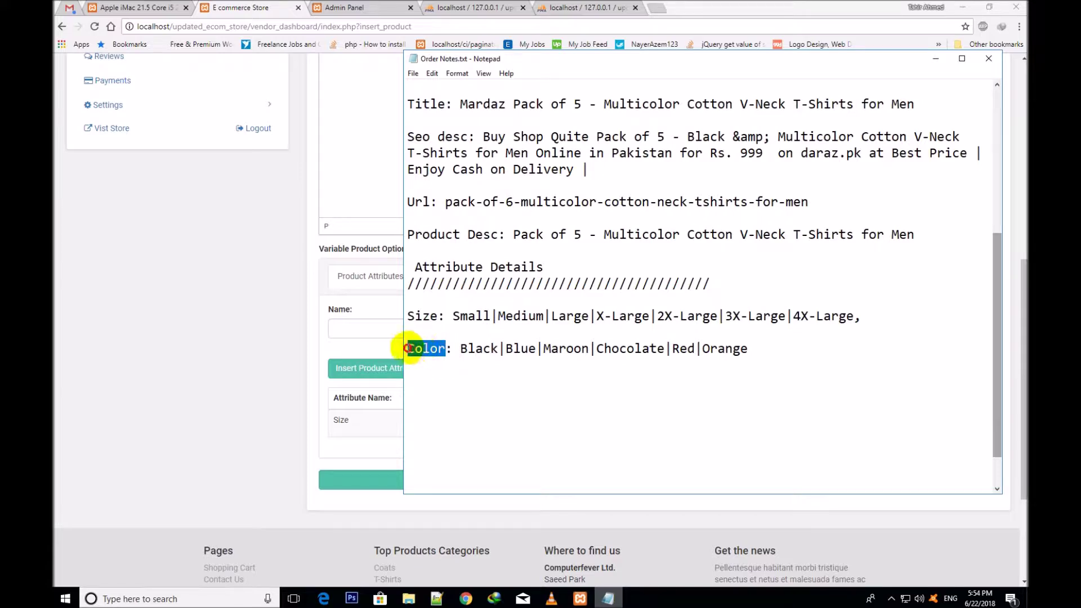
key(ctrl+c)
click(348, 330)
key(ctrl+v)
Paste the values Black|Blue|Maroon|Chocolate|Red|Orange and insert the Color attribute
click(590, 333)
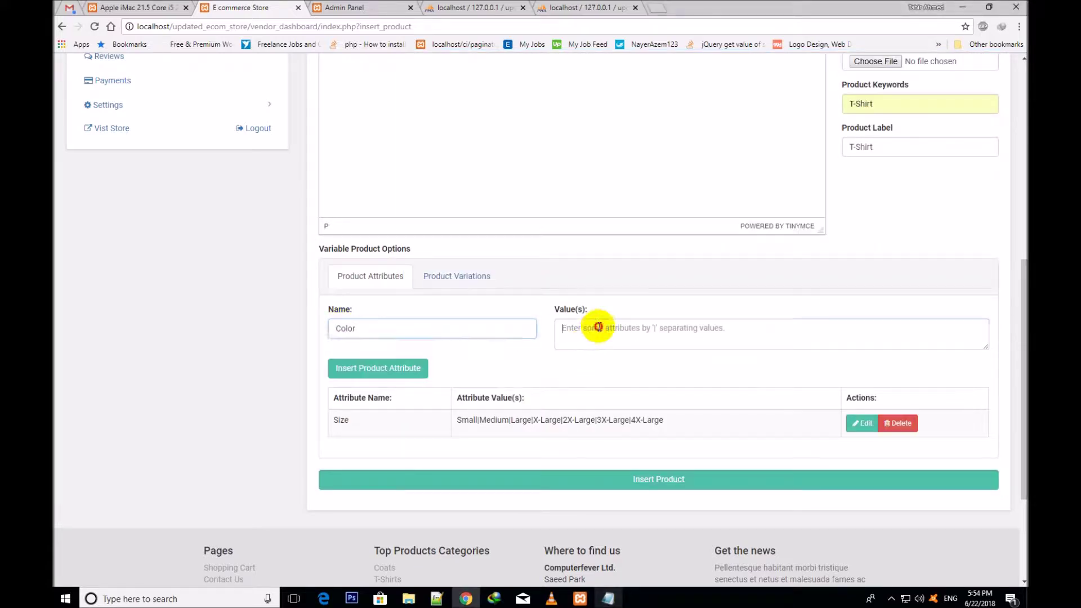
click(610, 599)
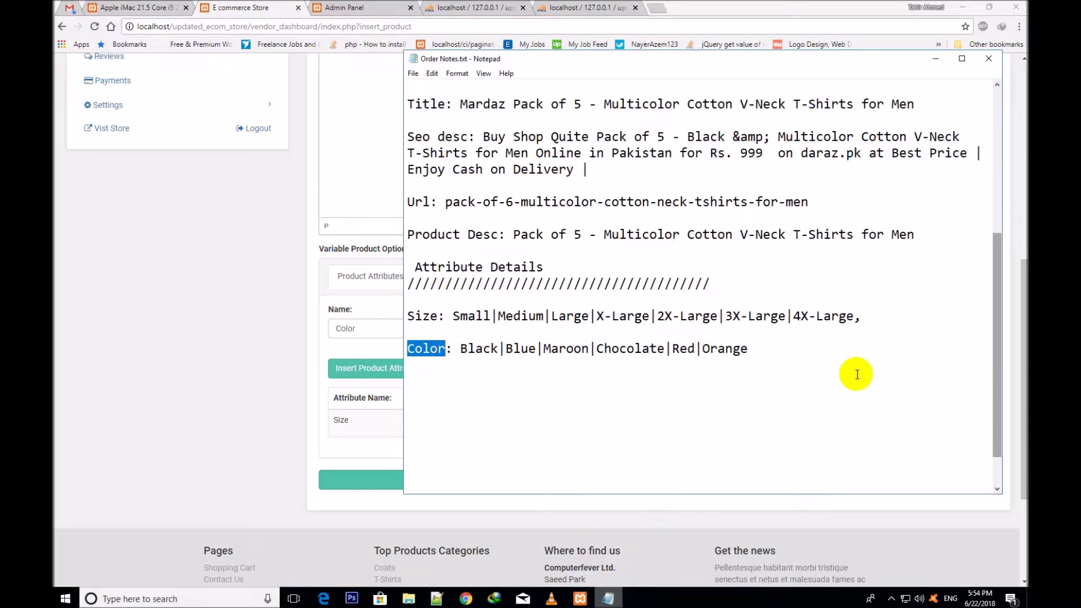
drag(749, 349, 458, 347)
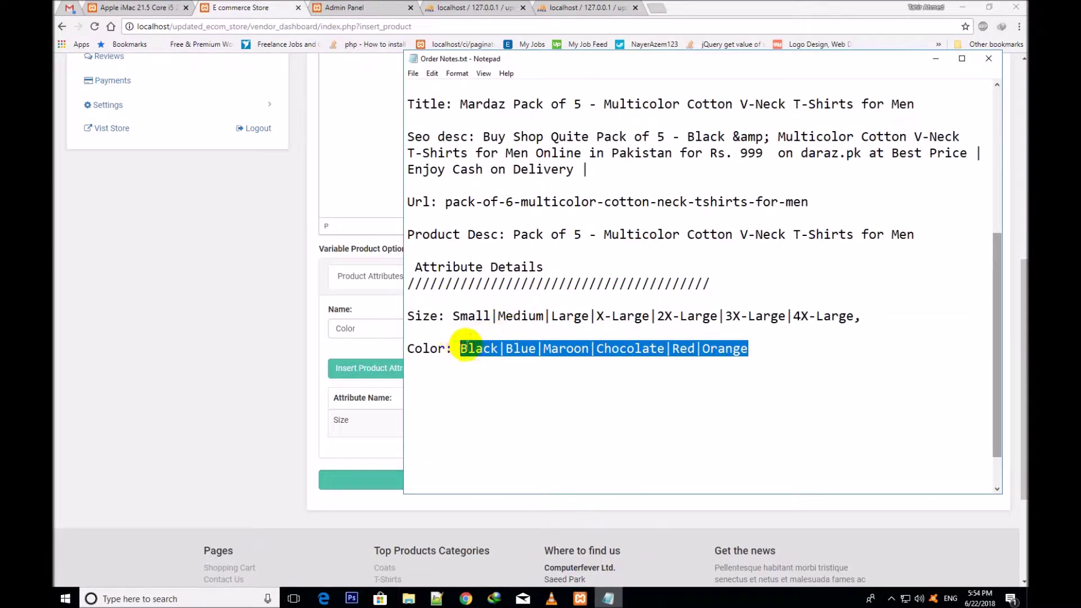
click(392, 343)
key(ctrl+v)
click(378, 370)
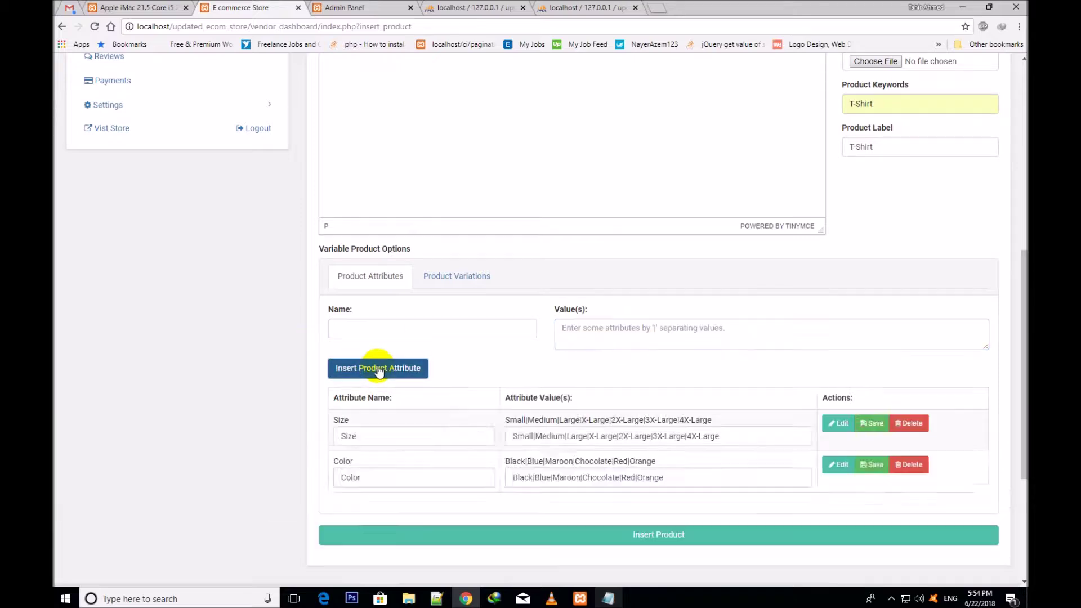
drag(314, 398, 684, 459)
click(684, 459)
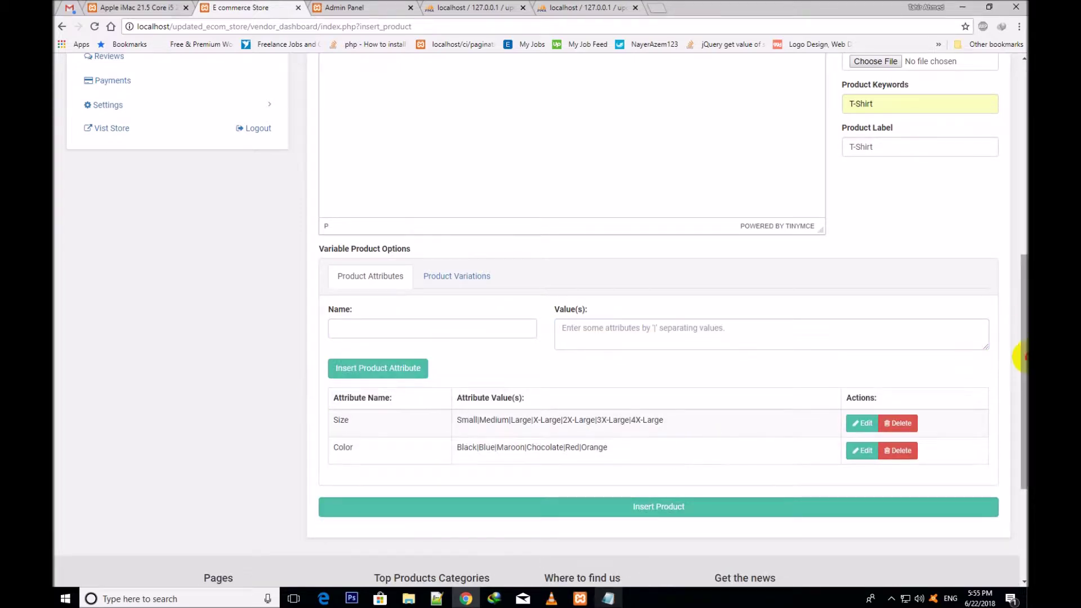
Edit the Size row to drop 4X-Large and save it
drag(1023, 357, 1023, 394)
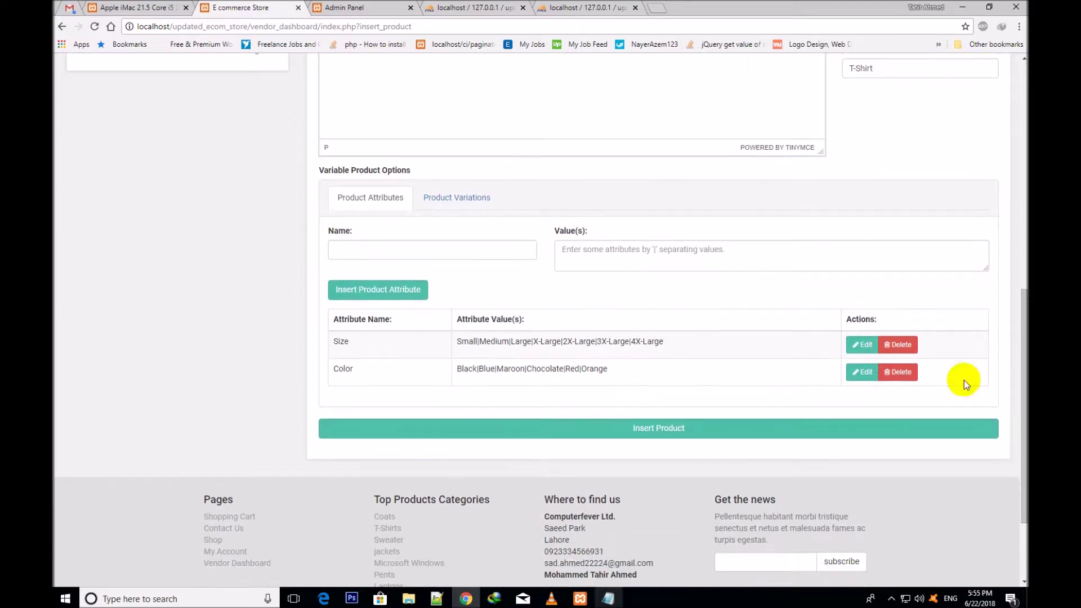
click(861, 344)
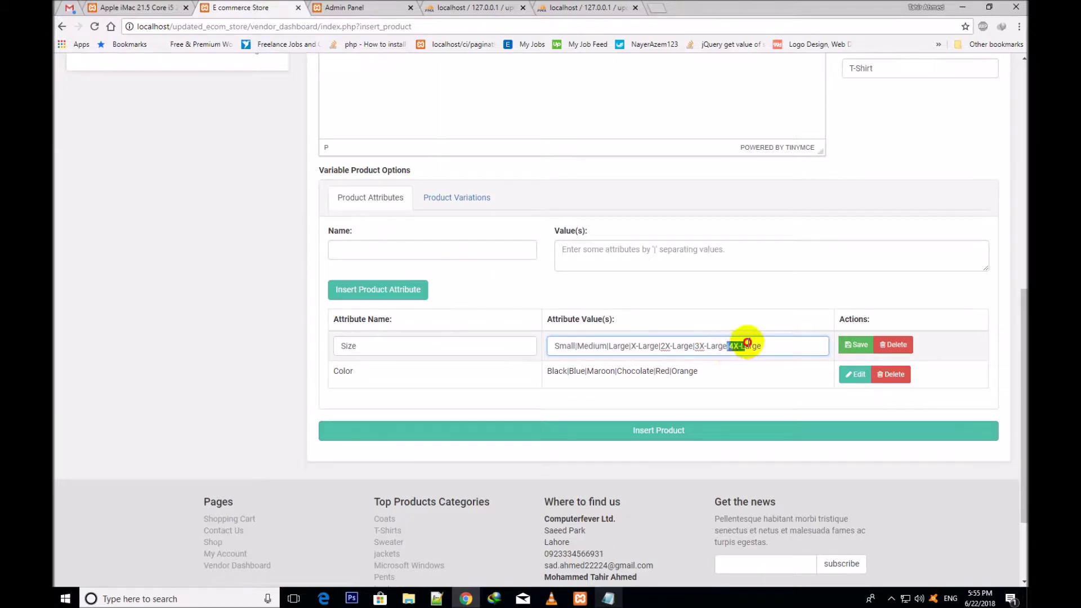
drag(736, 344, 776, 343)
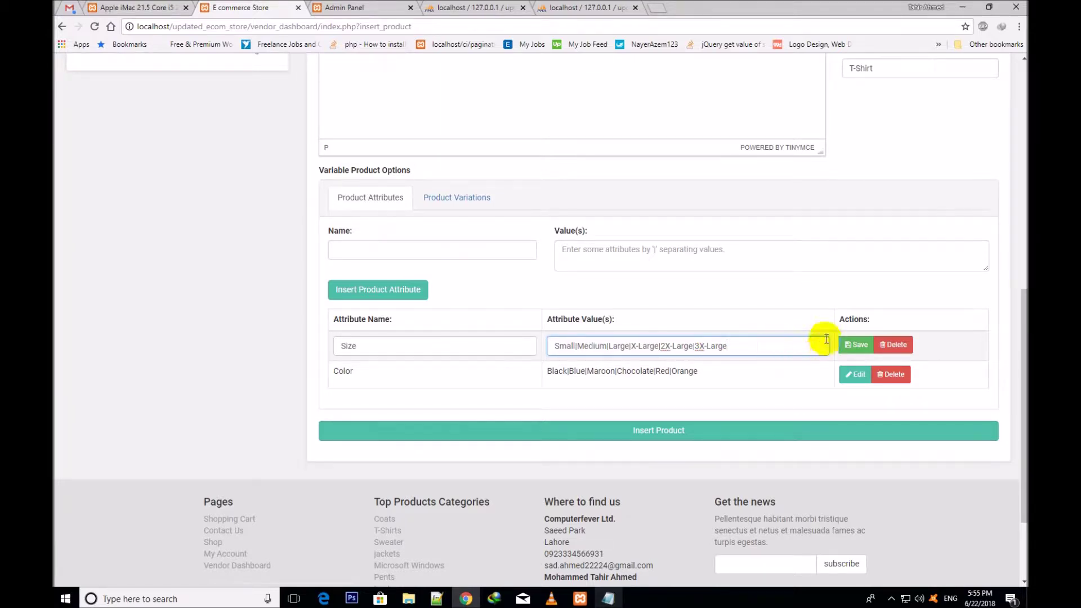
click(851, 345)
double_click(653, 342)
click(647, 345)
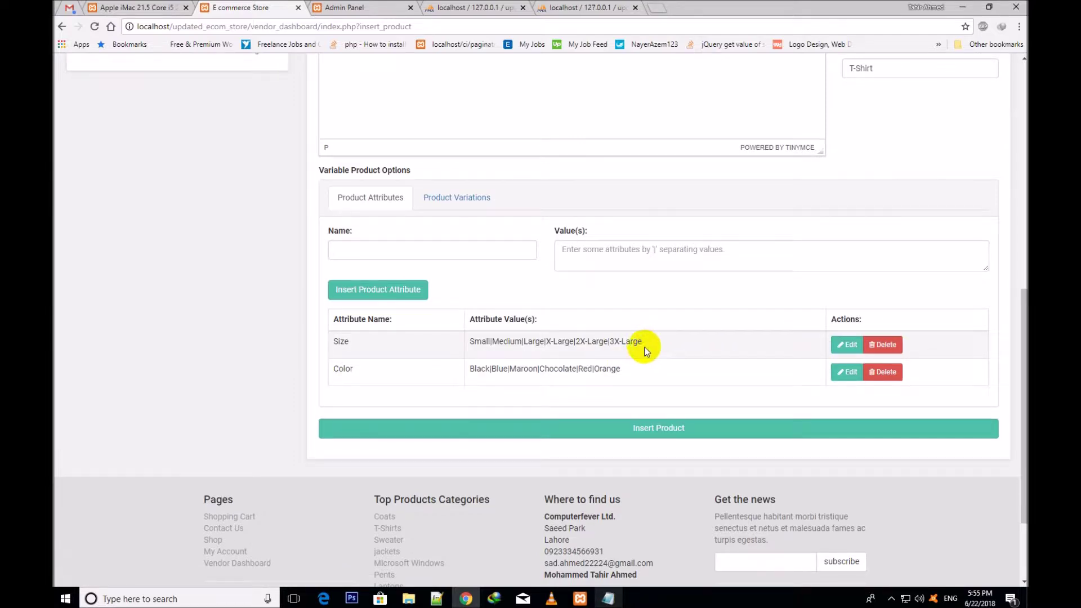
Edit the Color row to drop Orange and save it
click(845, 372)
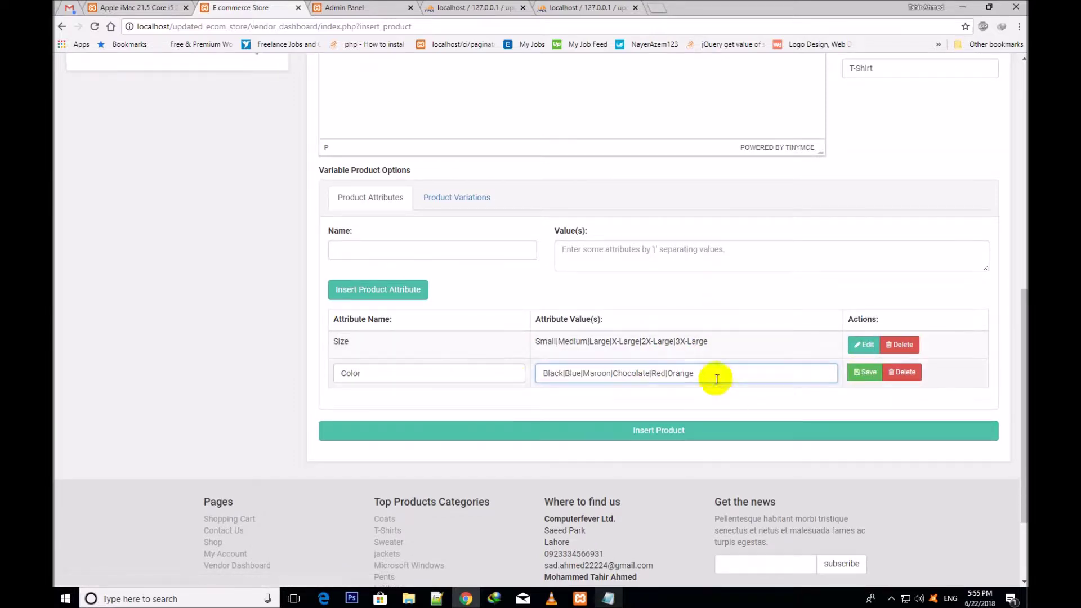
double_click(681, 374)
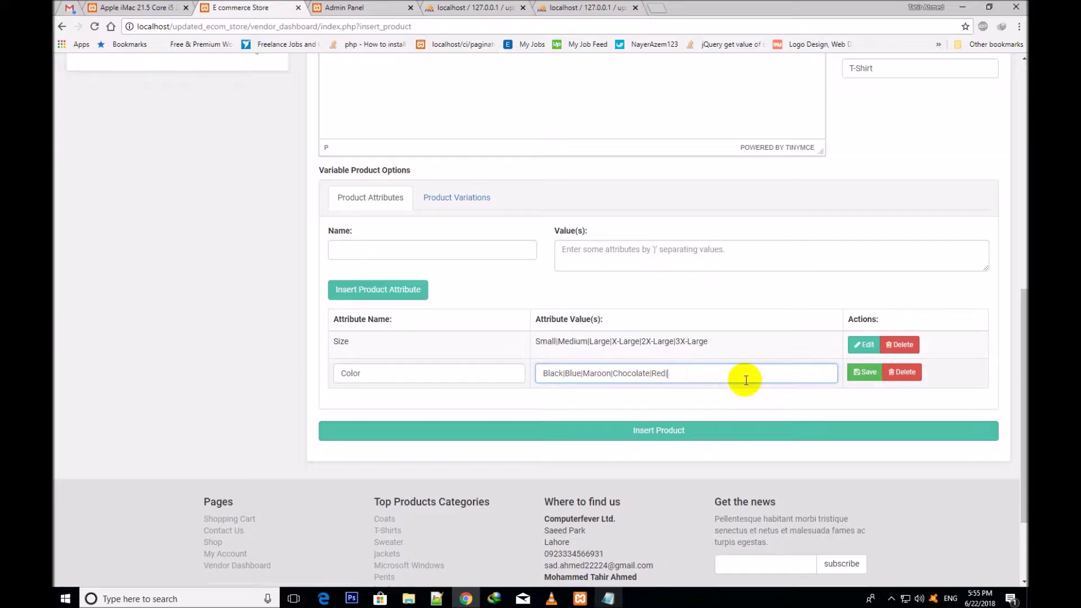
click(866, 374)
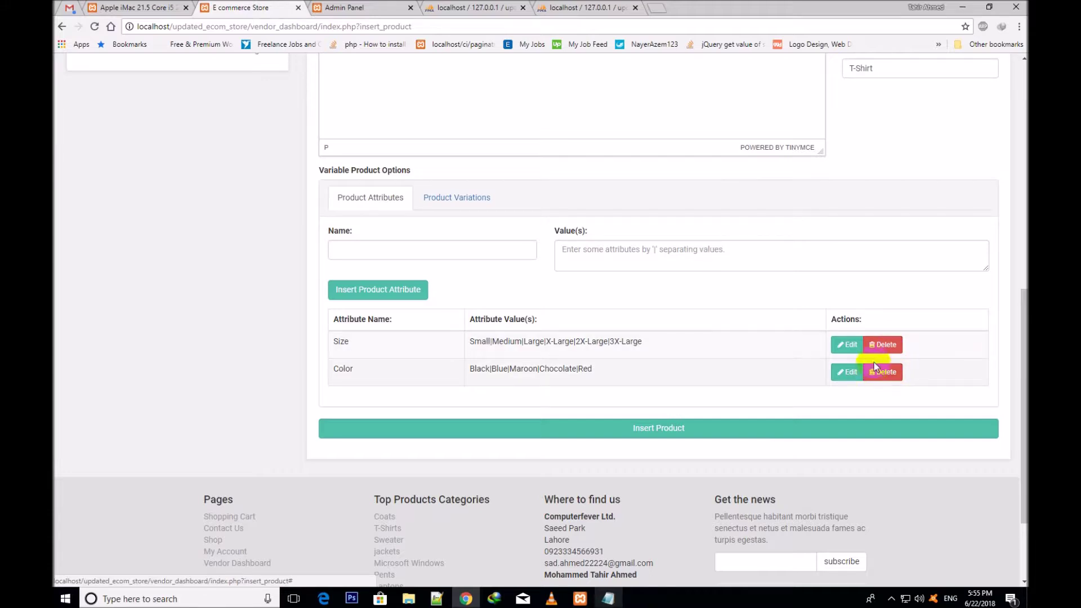
Dismiss the attribute name suggestions and use the Color row's remove control
click(385, 255)
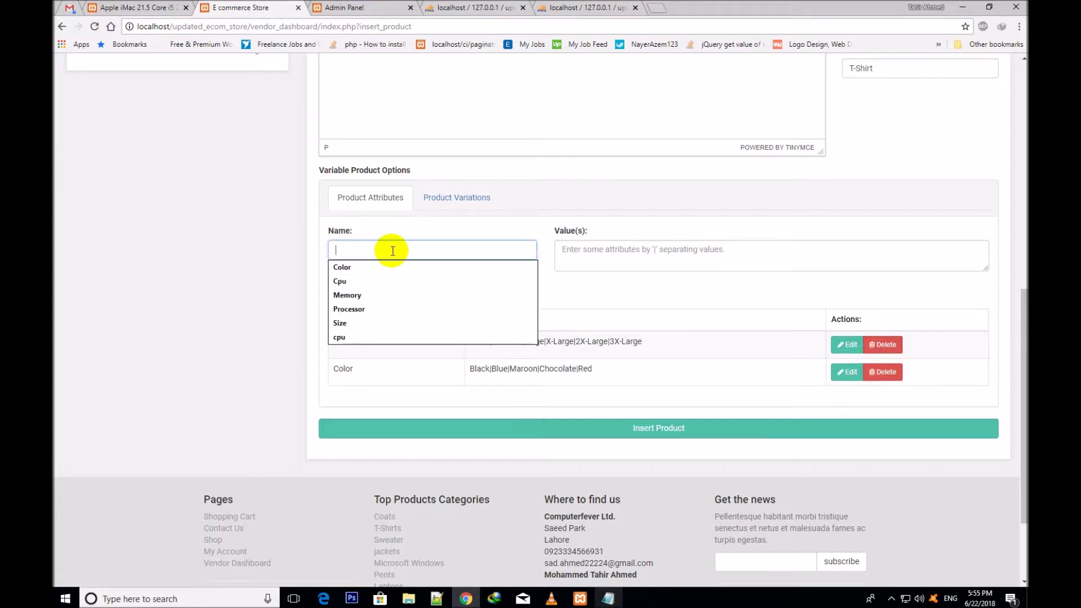
click(680, 367)
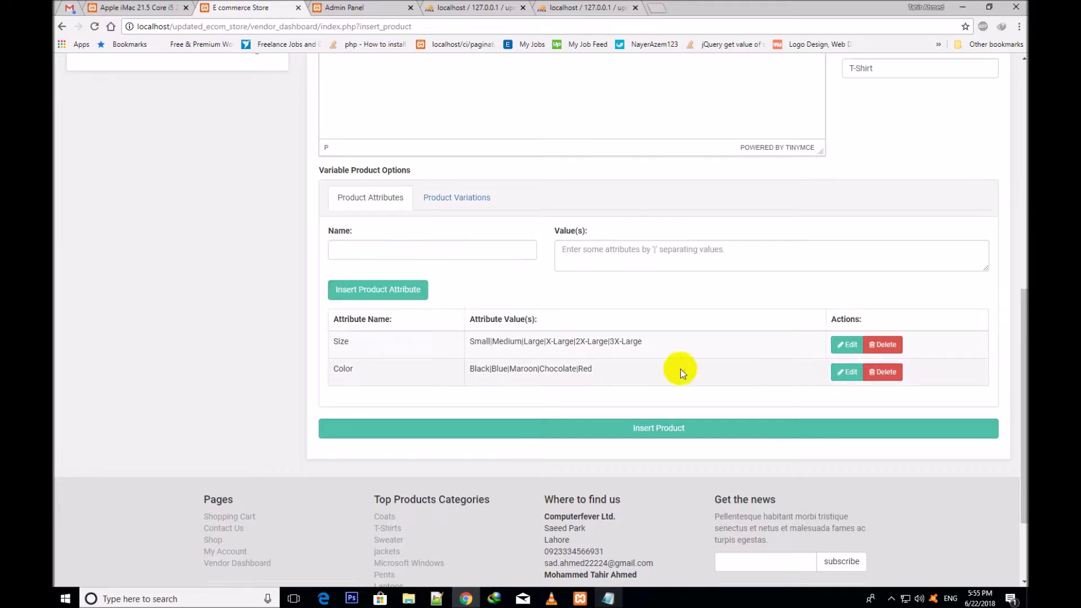
click(886, 370)
click(887, 372)
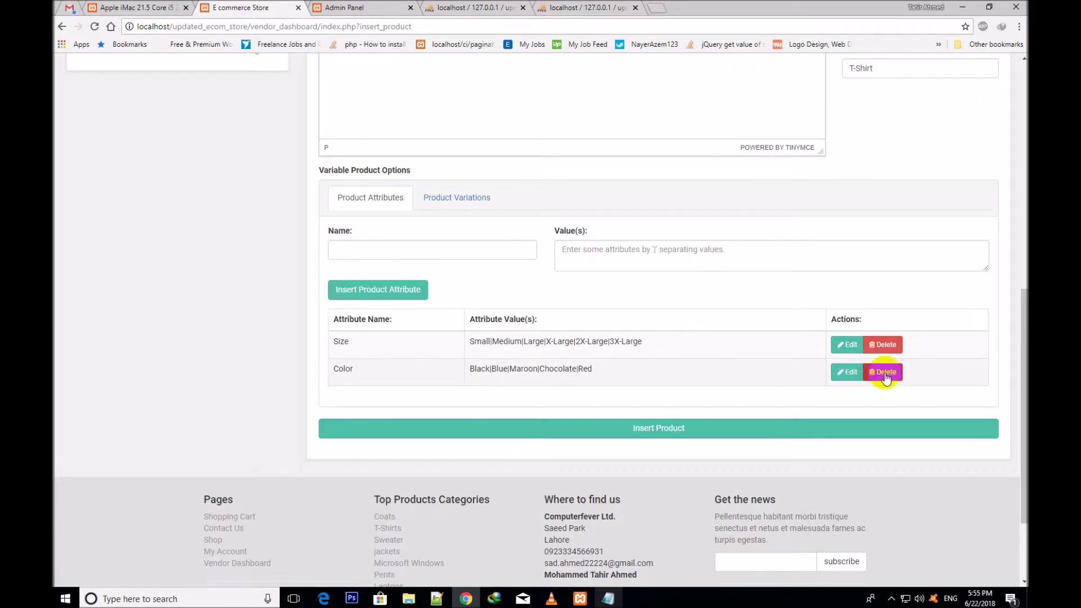